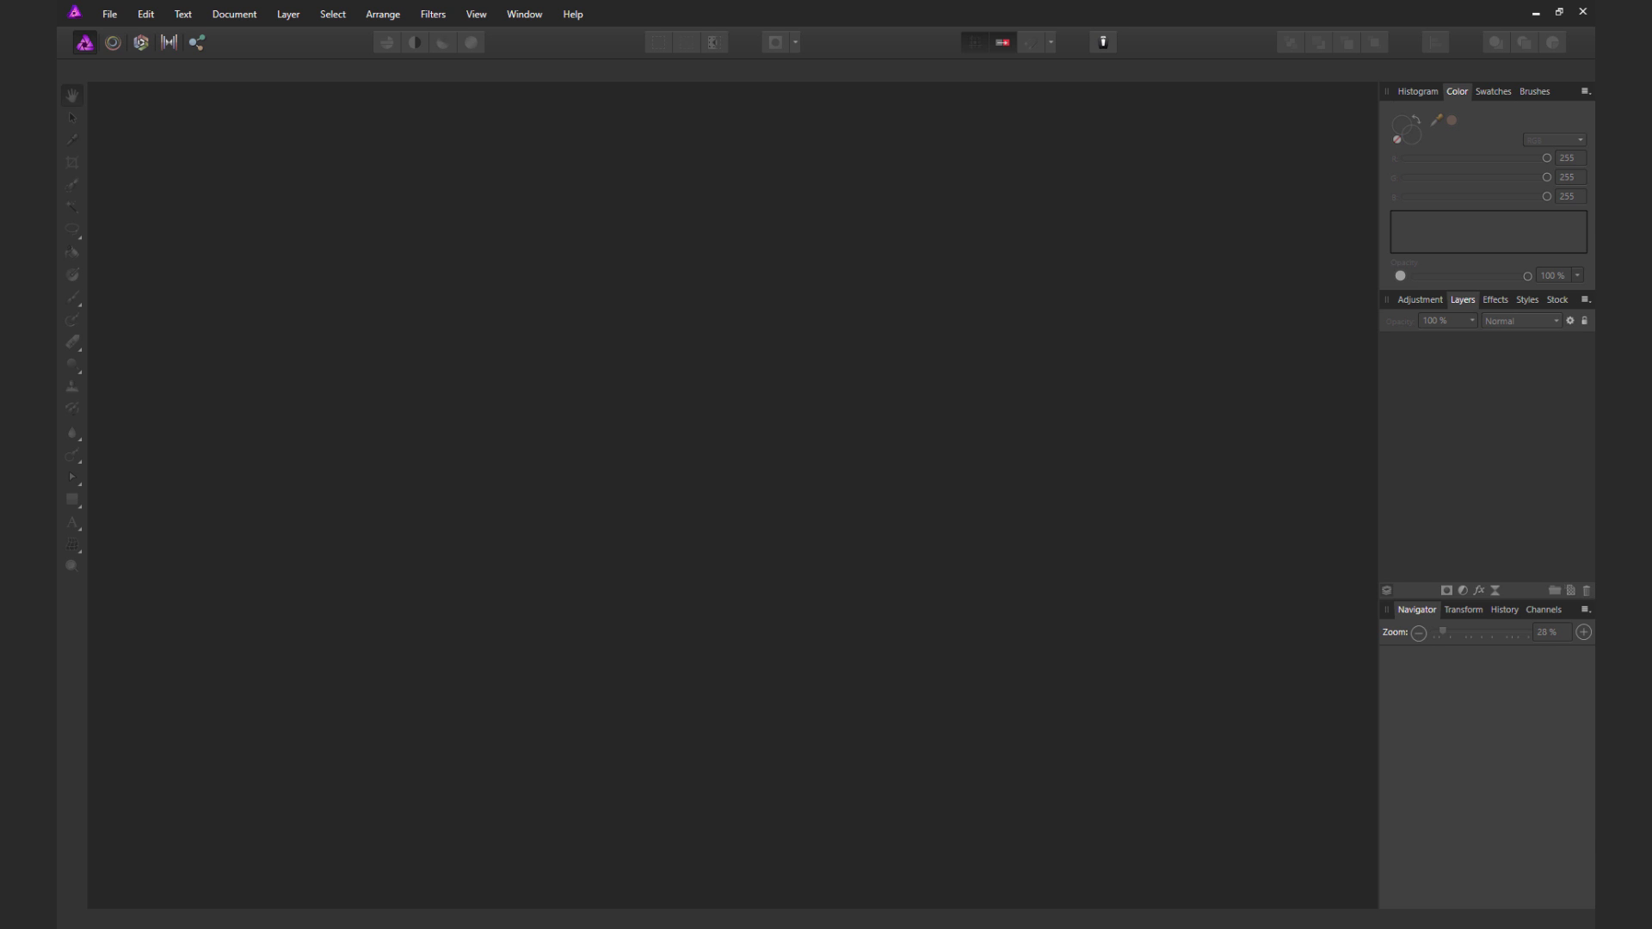
Open pexels-photo-48566.jpeg by dragging it onto the empty Affinity Photo workspace
left_click_drag(660, 396, 705, 434)
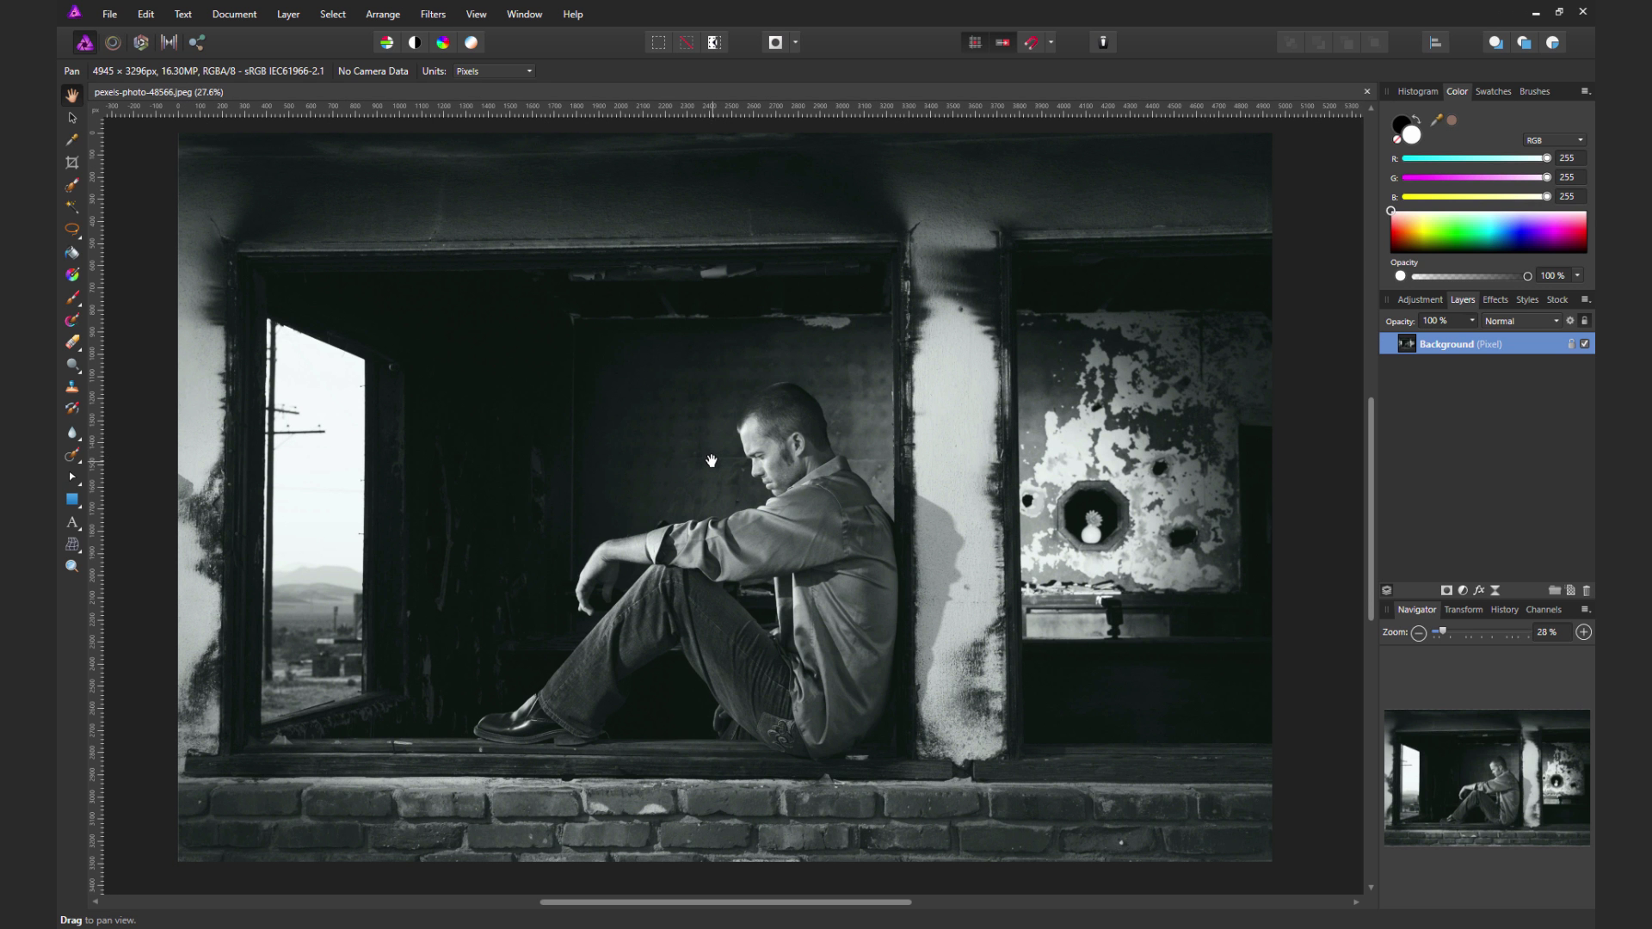
scroll(568, 692, "down", 1)
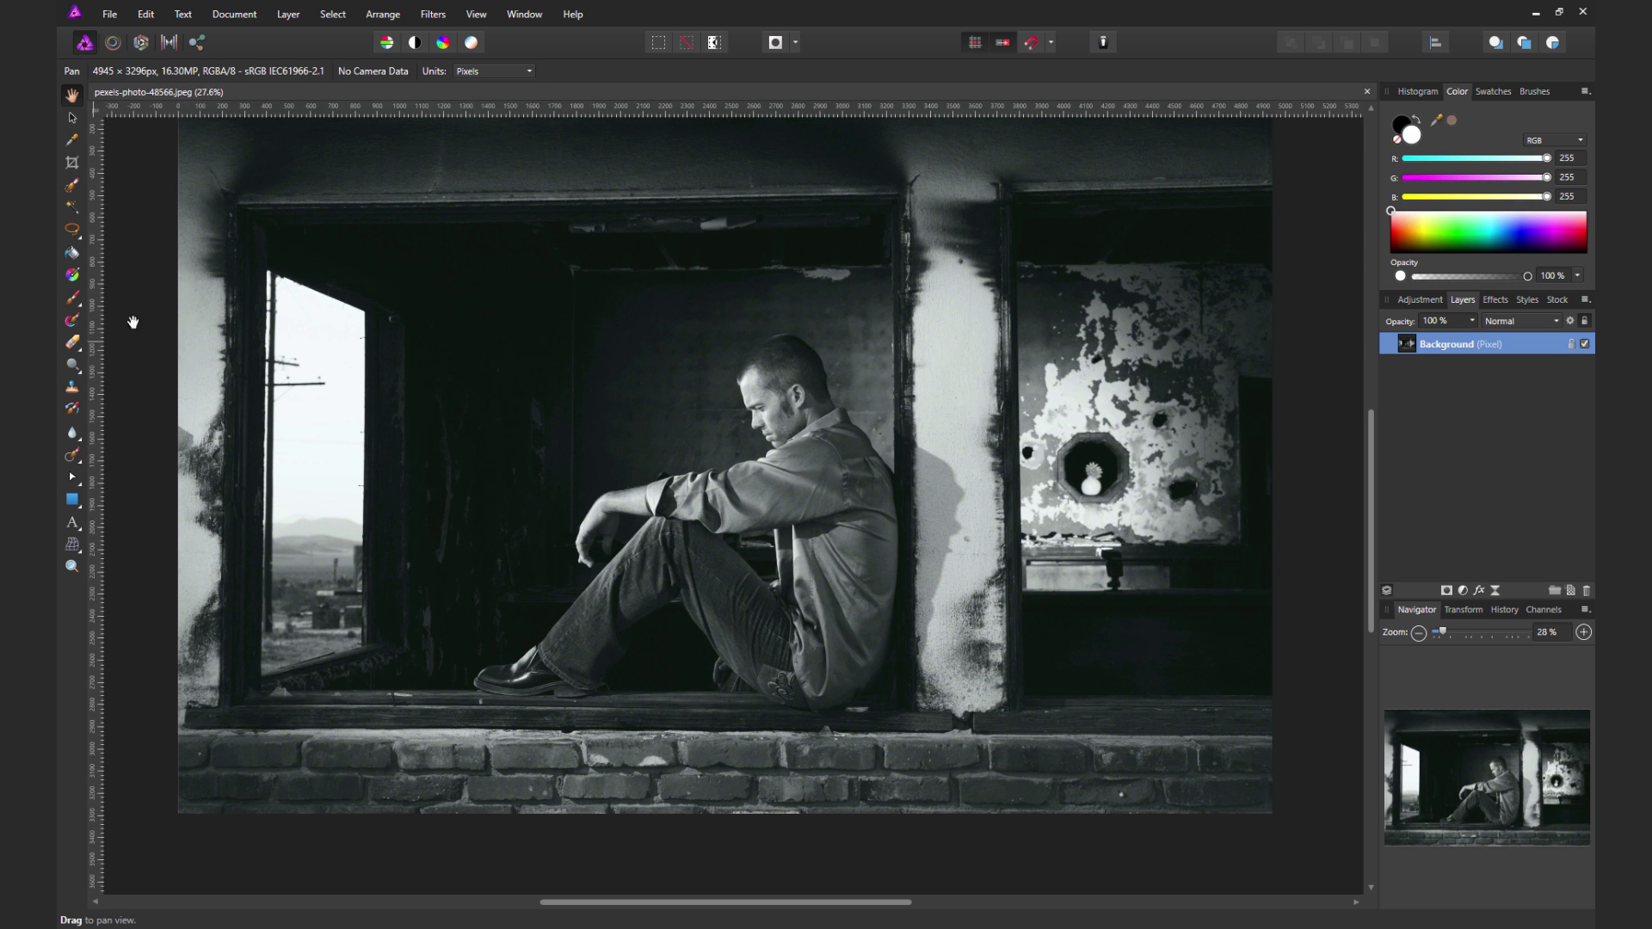
Pick the Paint Brush, adjust its flow, and add a default-named pixel layer above Background
left_click(73, 297)
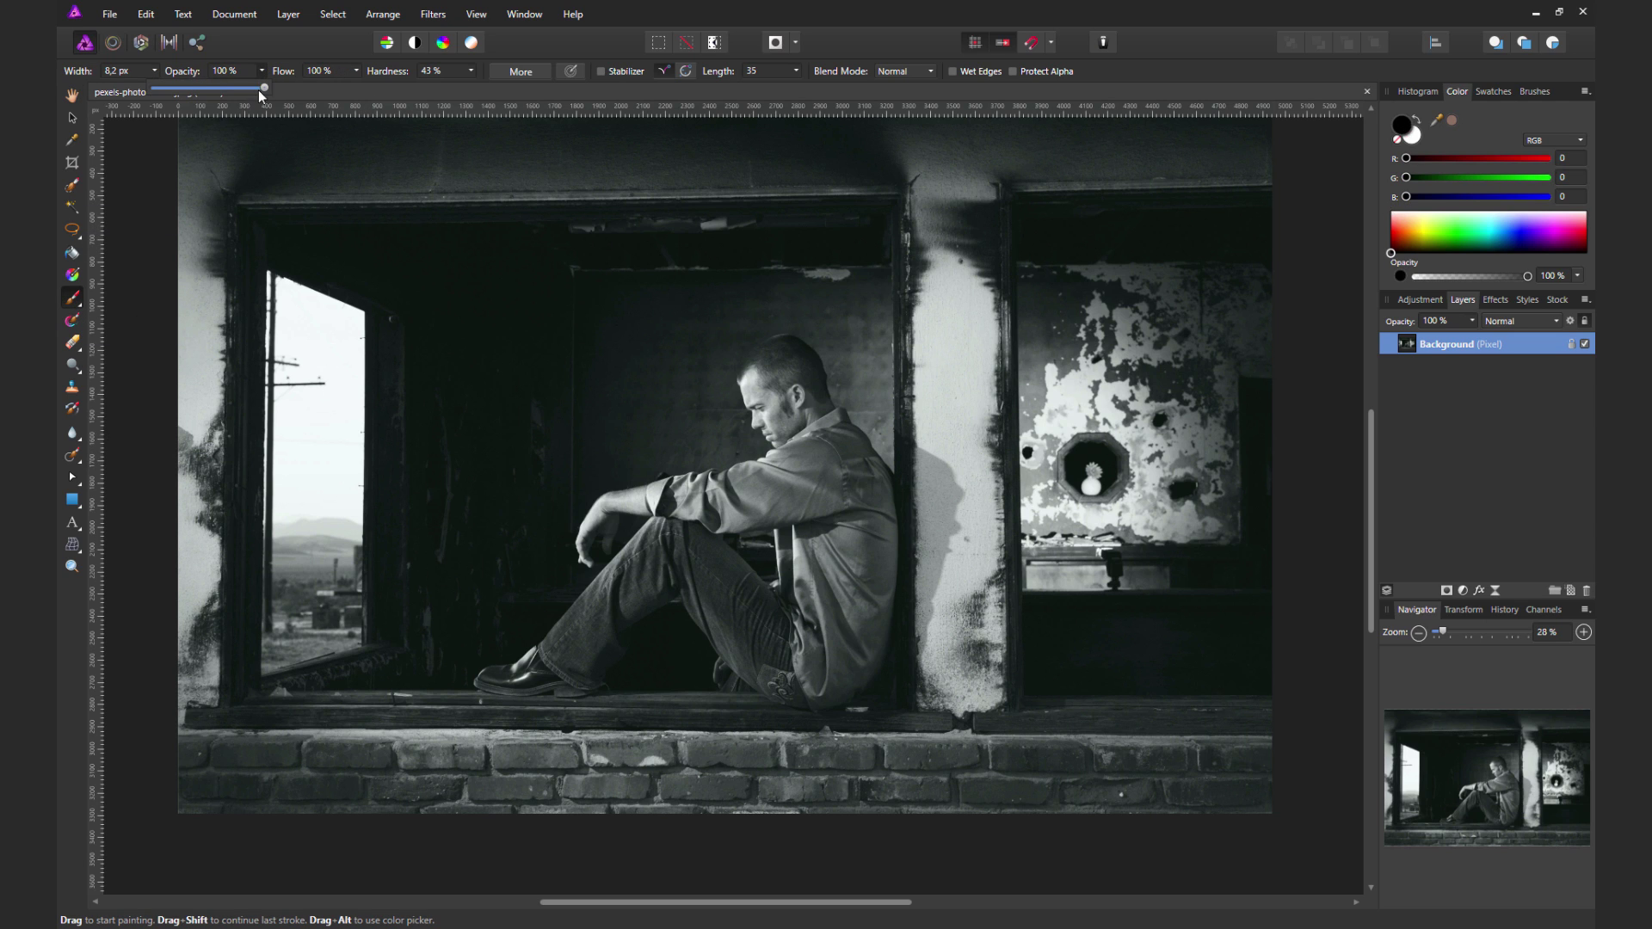
left_click_drag(356, 70, 338, 90)
left_click(972, 436)
left_click(1570, 590)
double_click(1492, 344)
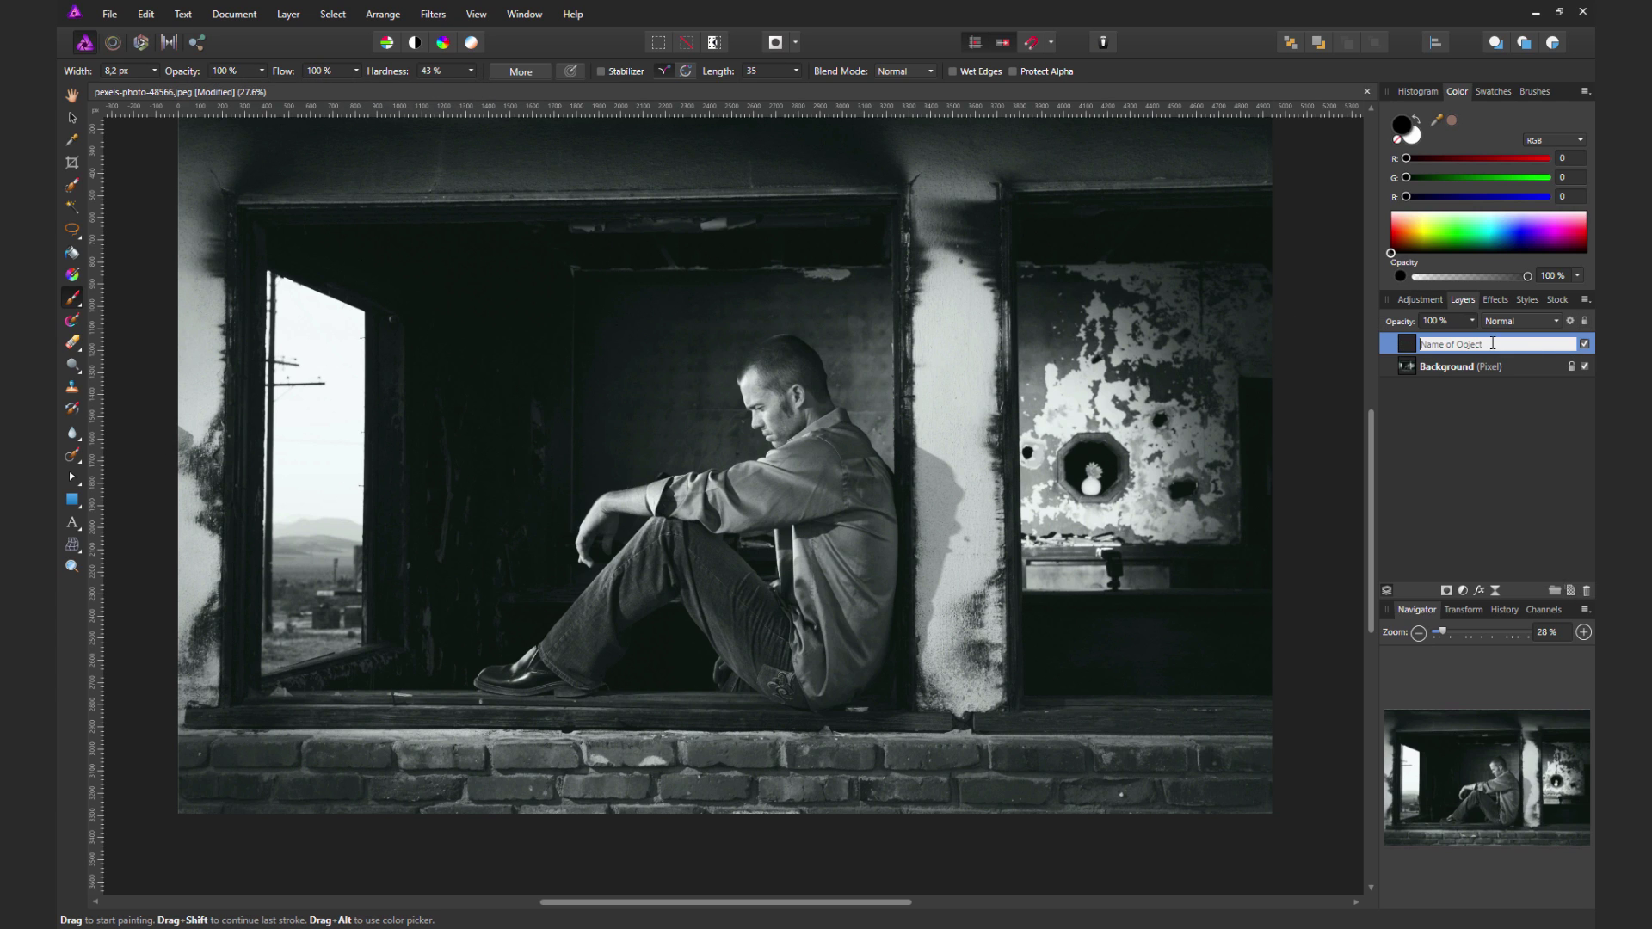
key("Escape")
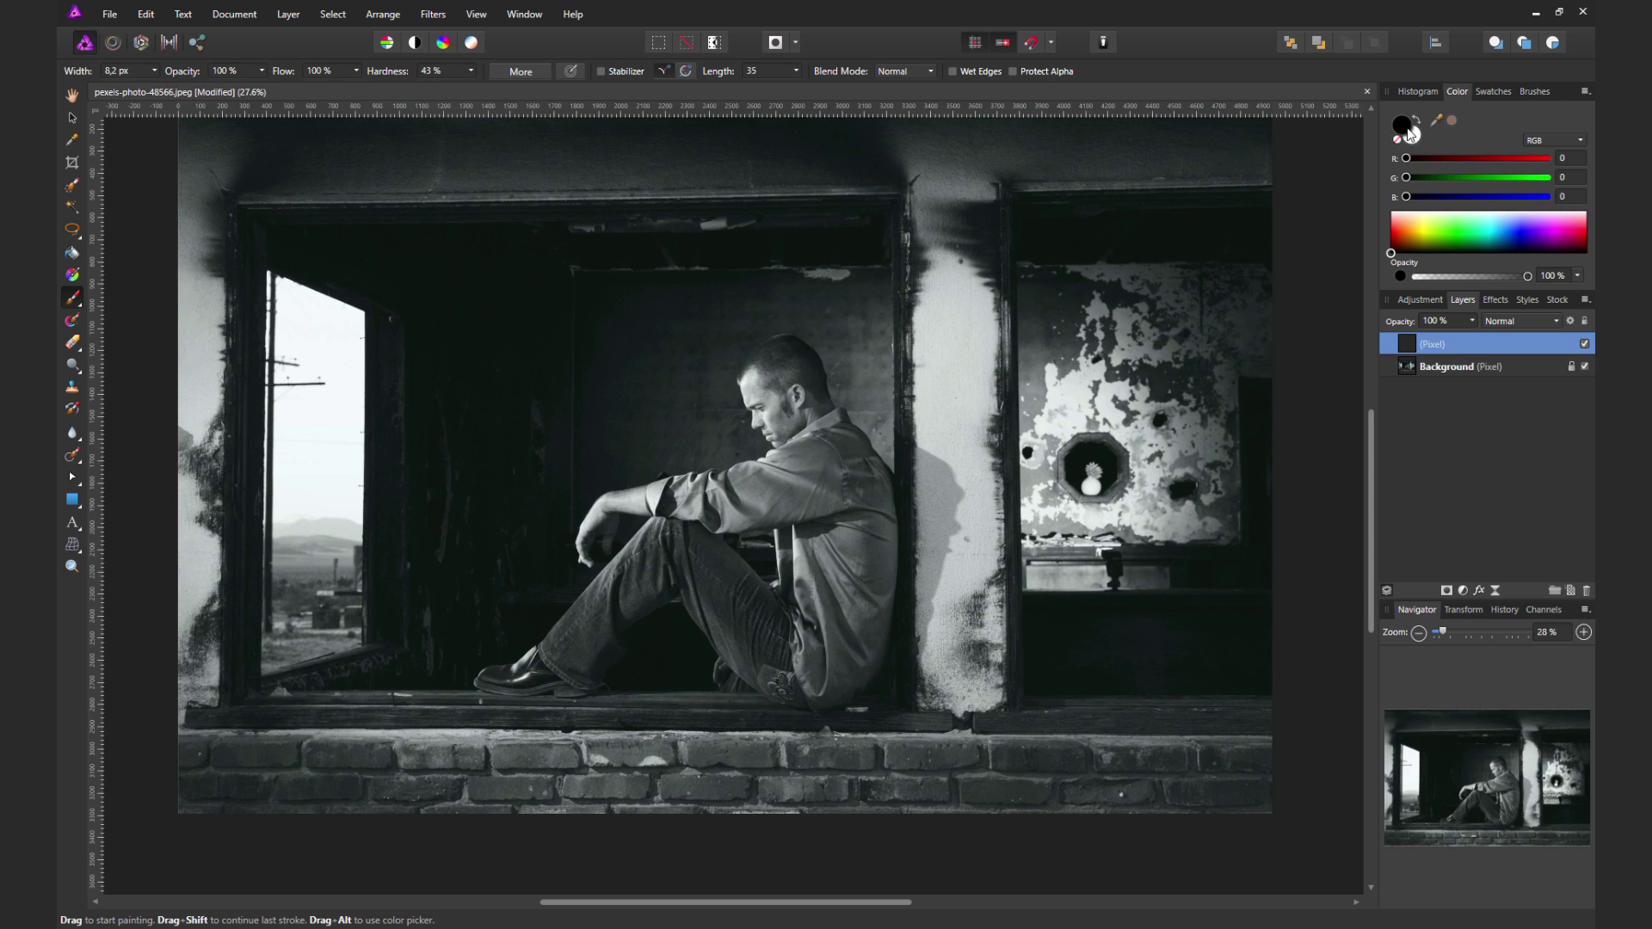
Choose dark red (96, 5, 0) and reduce the brush width to about 196.5 px
left_click_drag(1417, 236, 1393, 248)
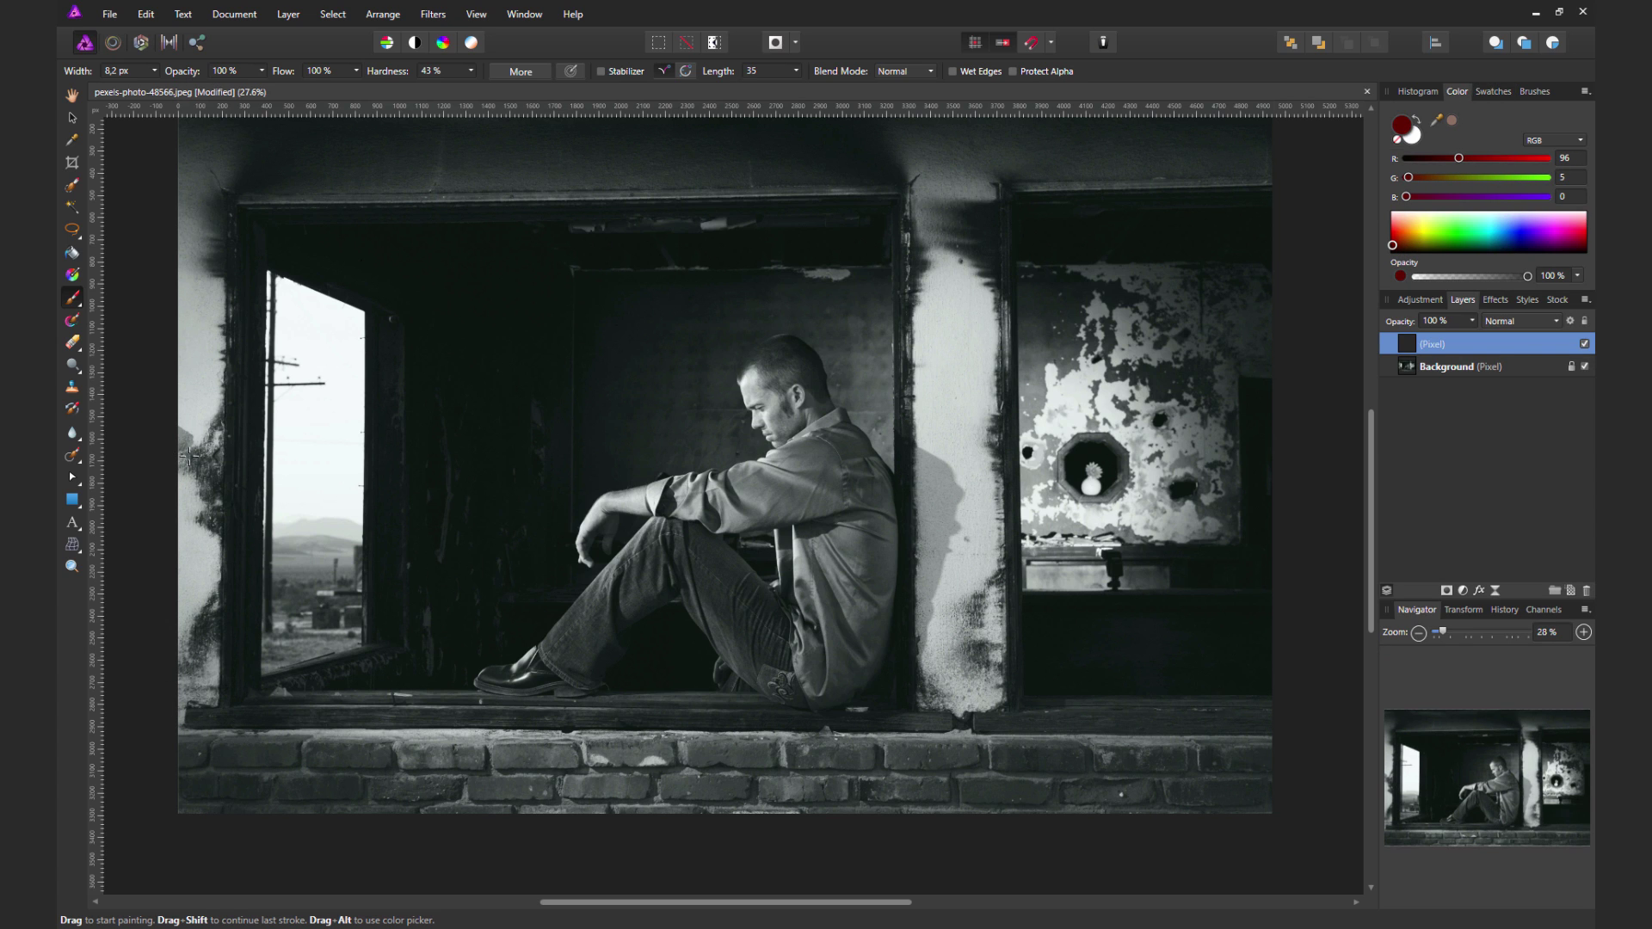
left_click_drag(163, 90, 147, 88)
left_click(264, 766)
left_click_drag(223, 782, 183, 753)
Paint straight red strokes across the whole brick ledge along the bottom edge
left_click(183, 753)
left_click(1195, 757)
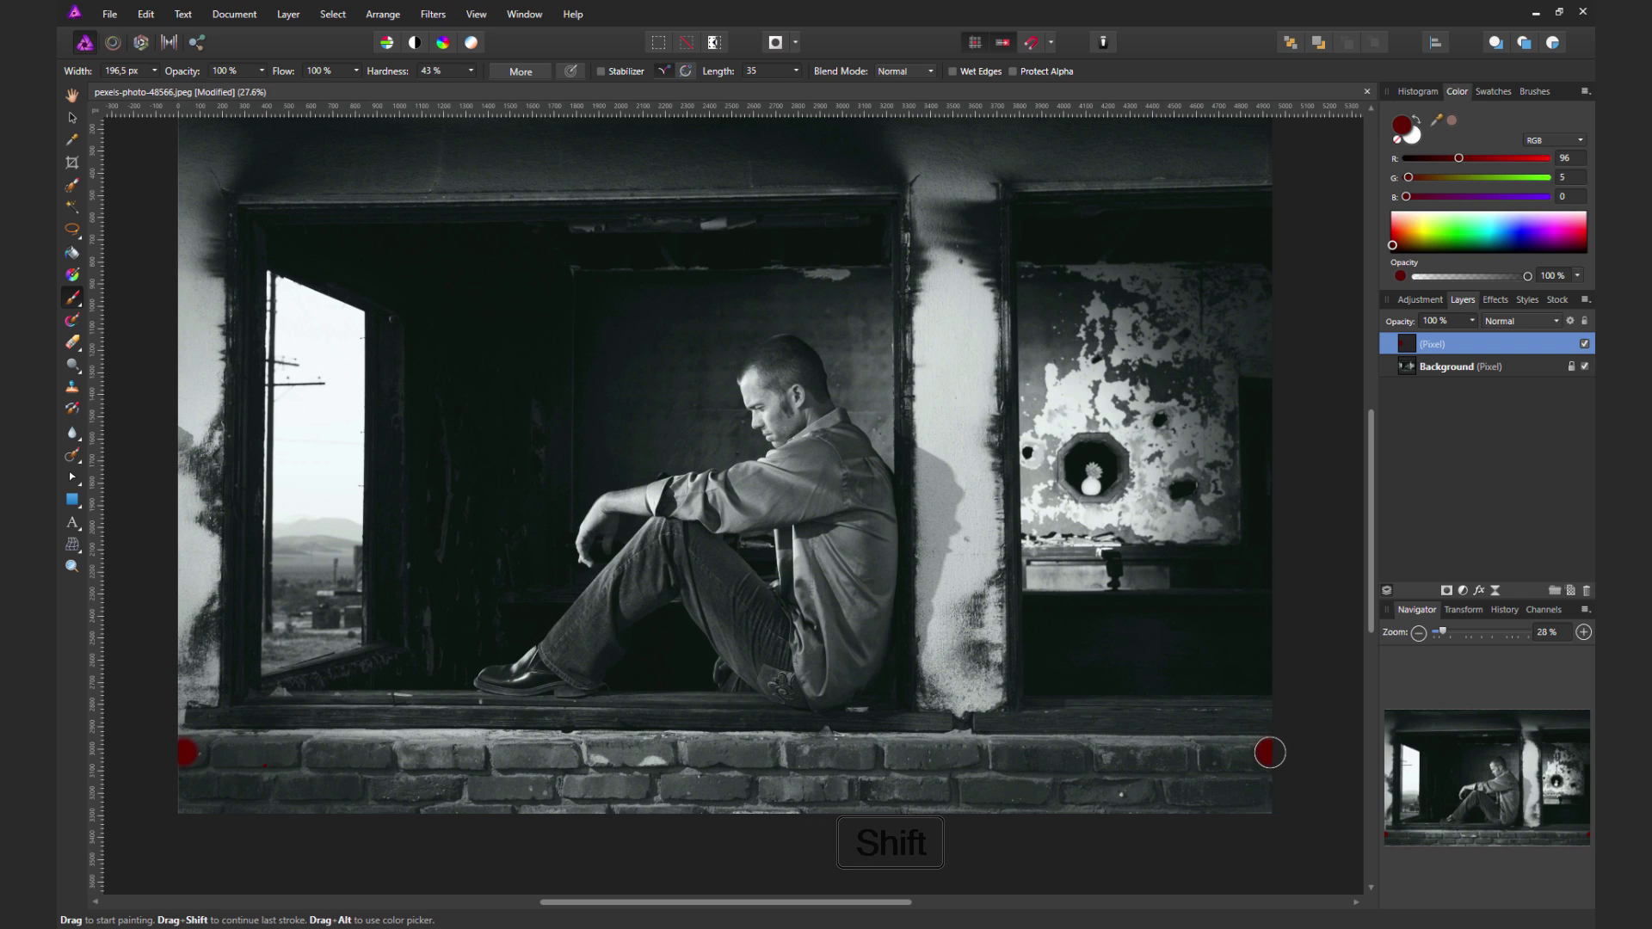
left_click(1261, 752, "shift")
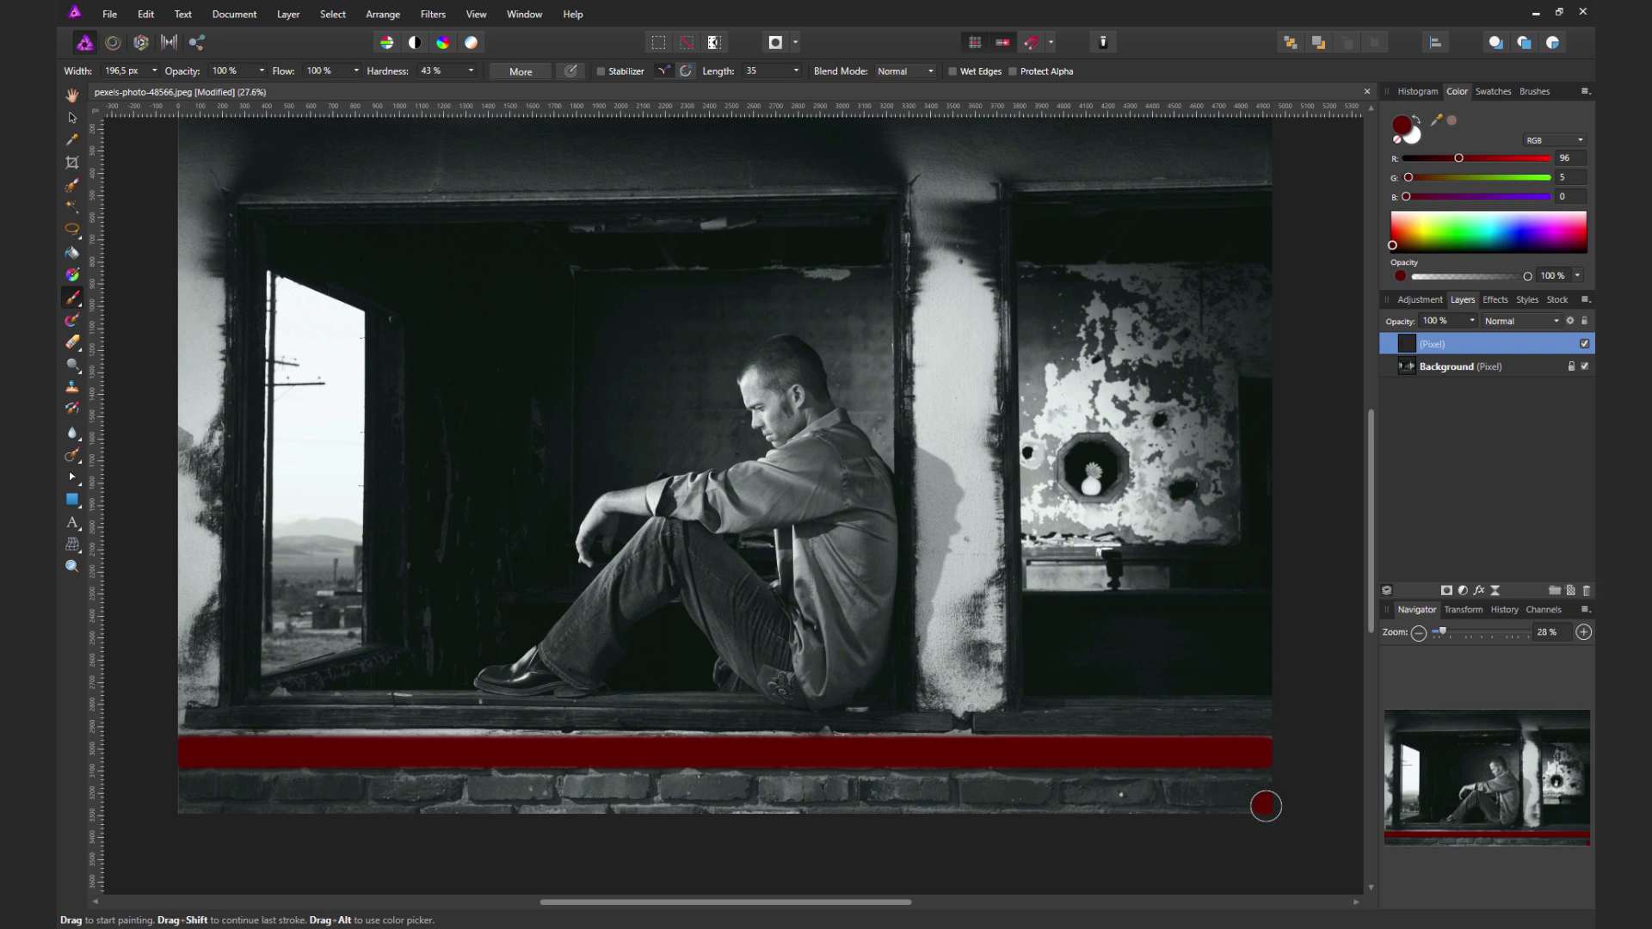
left_click(1263, 803, "shift")
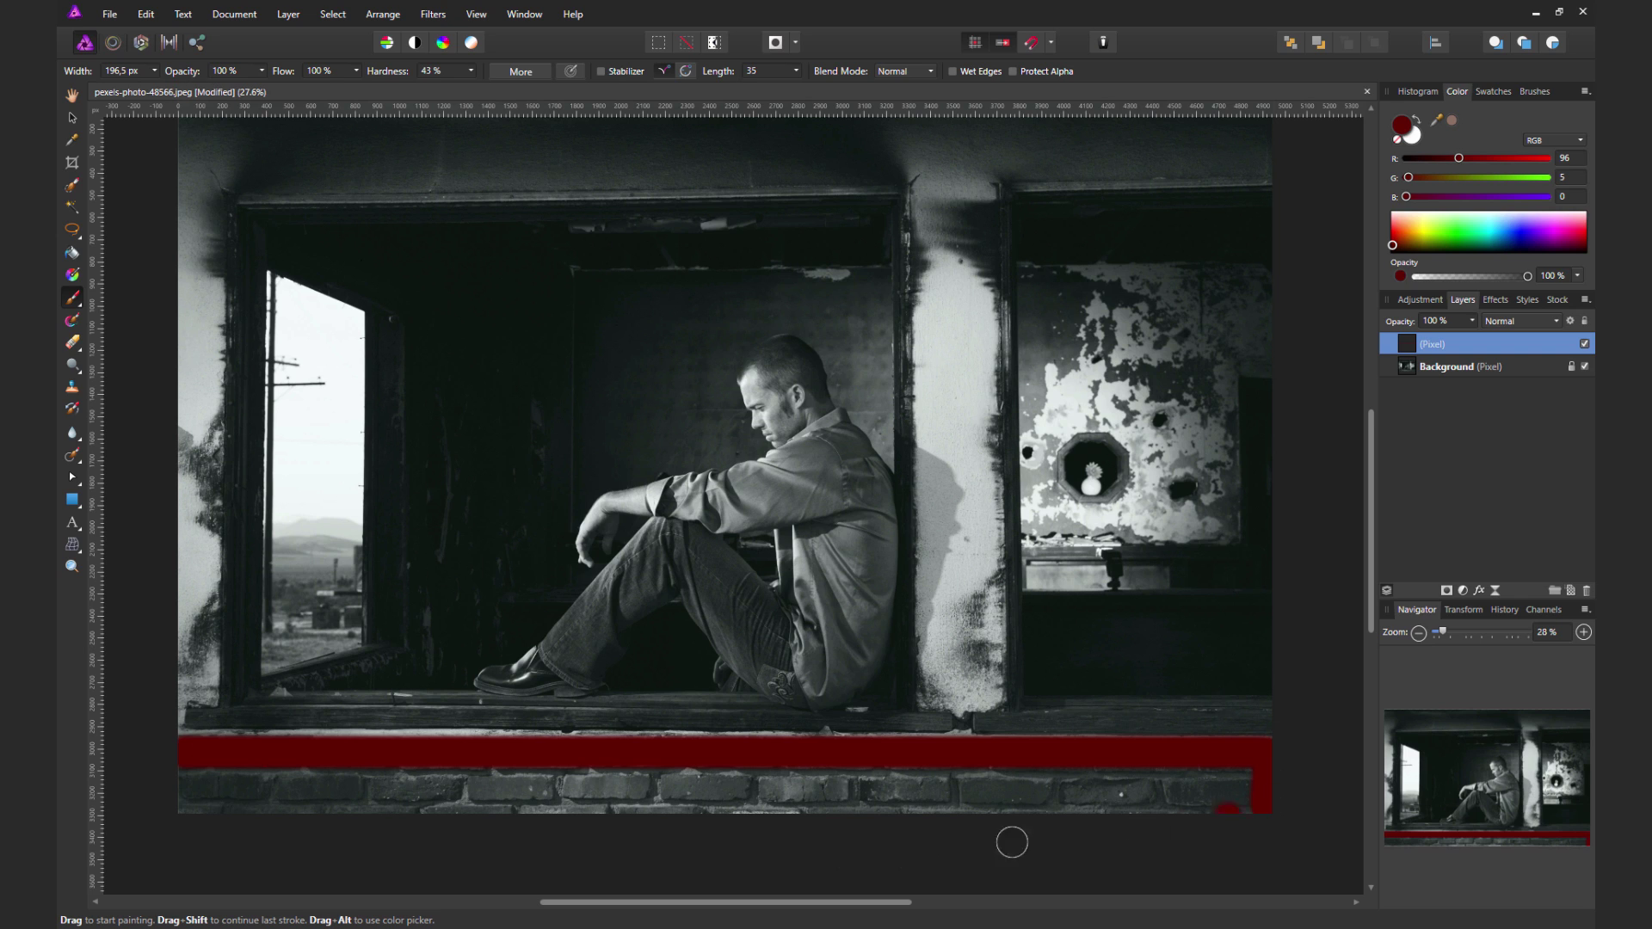
left_click(187, 810, "shift")
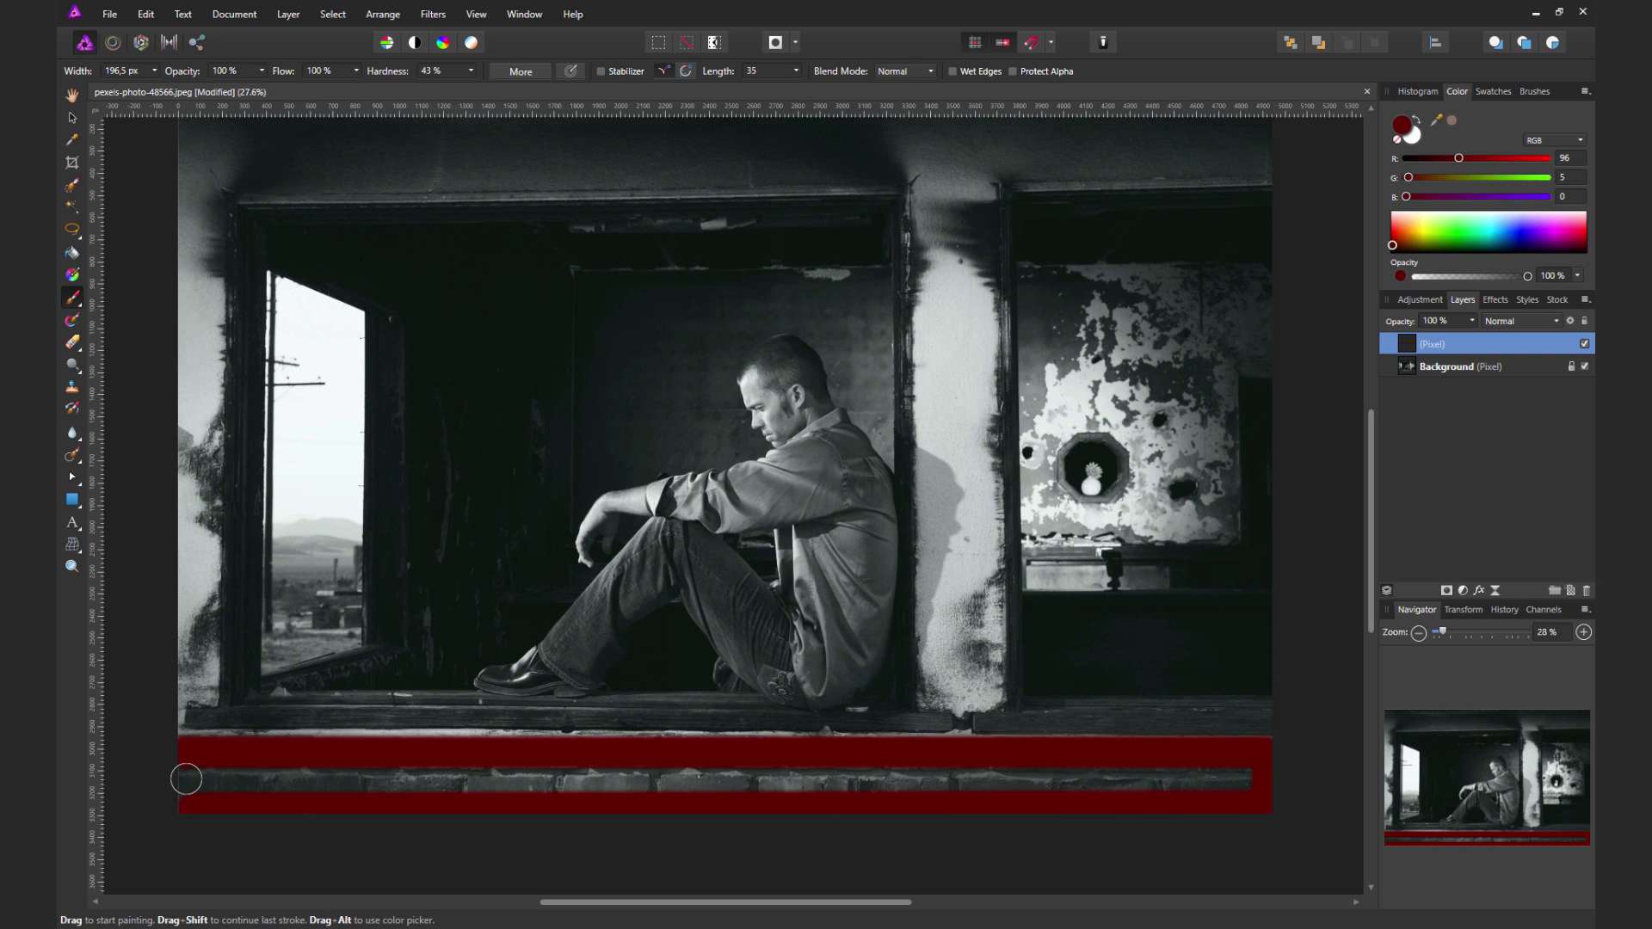
left_click(1241, 782, "shift")
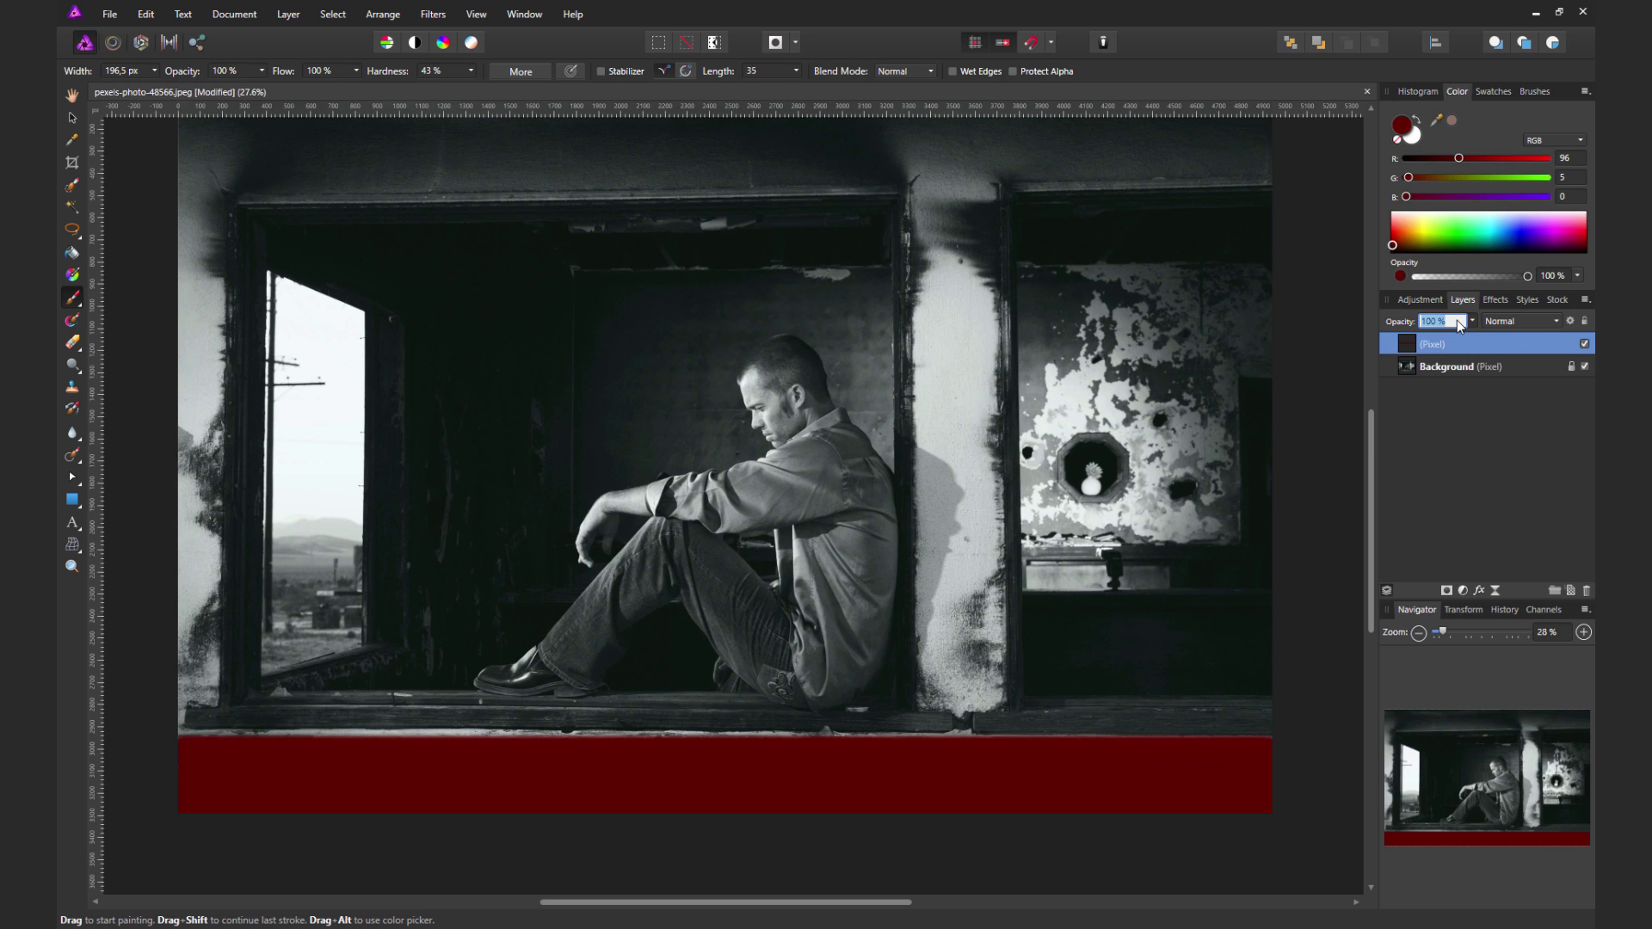
type("75")
Give the red paint layer 75% opacity and Overlay blending, then sample a green colour
key("Return")
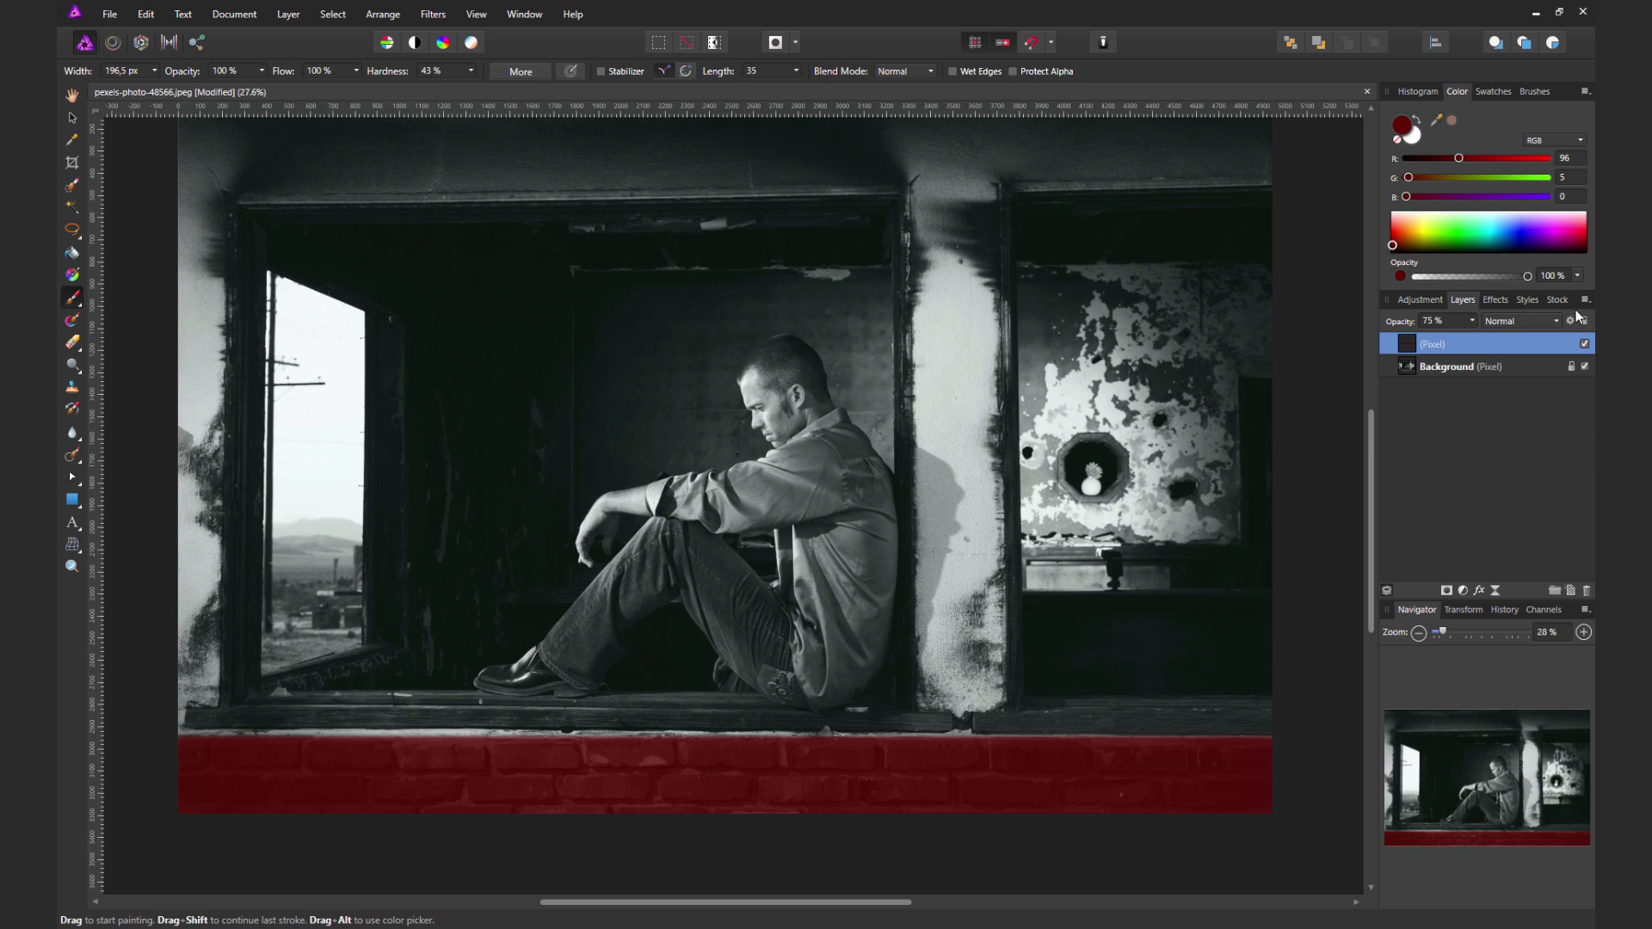
left_click(1555, 321)
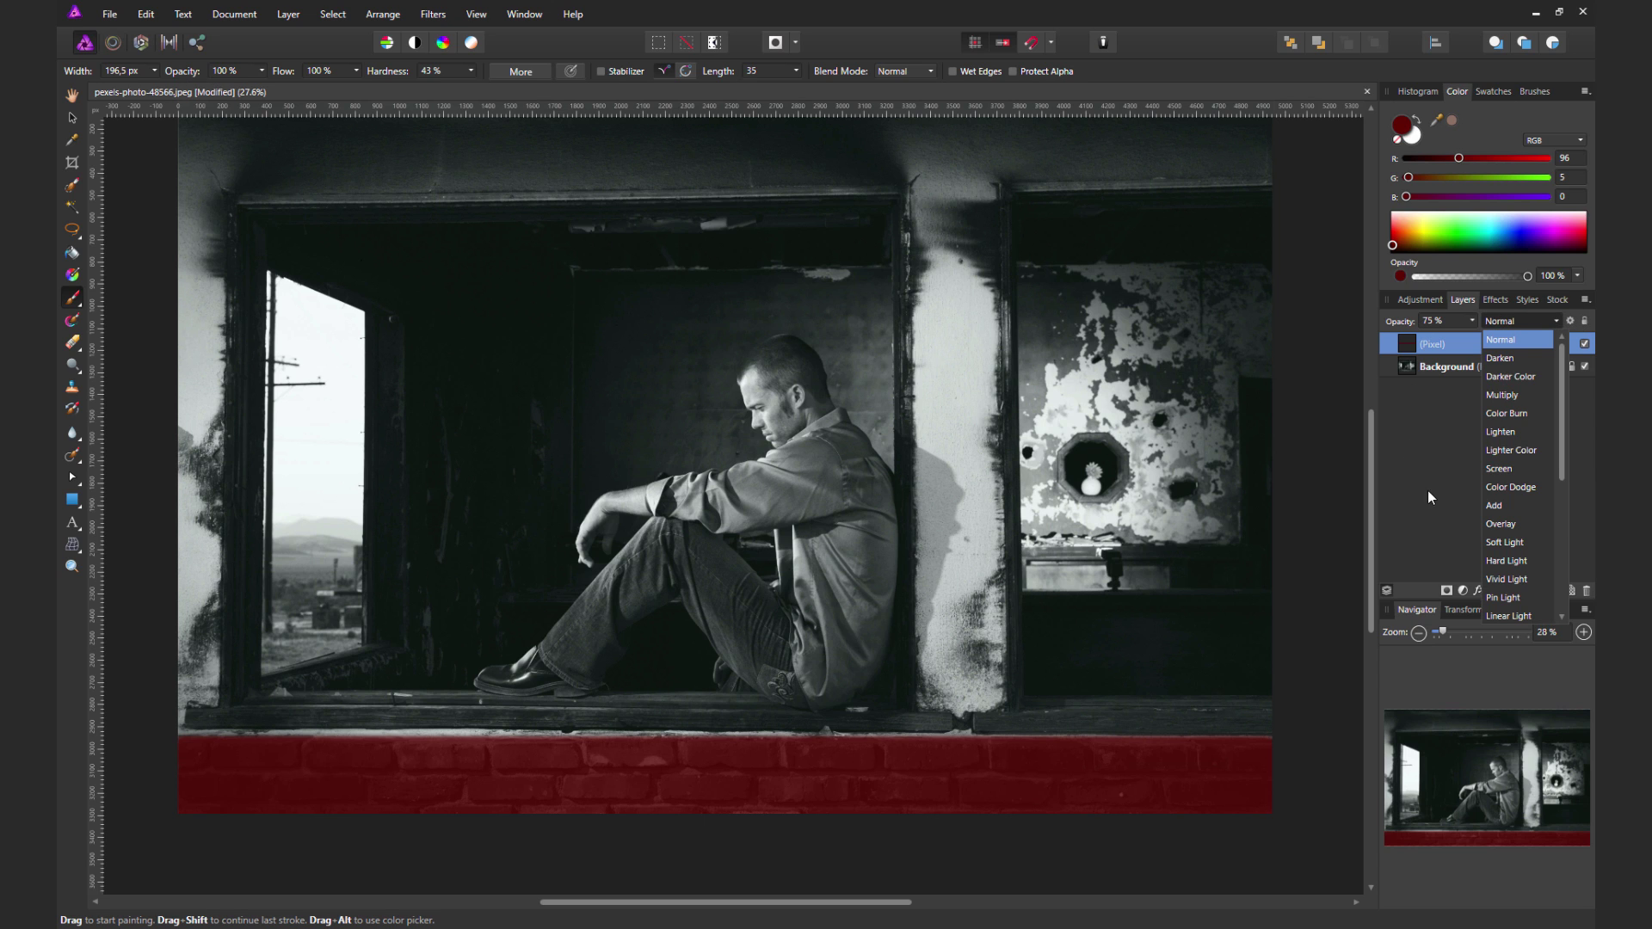
left_click(1485, 523)
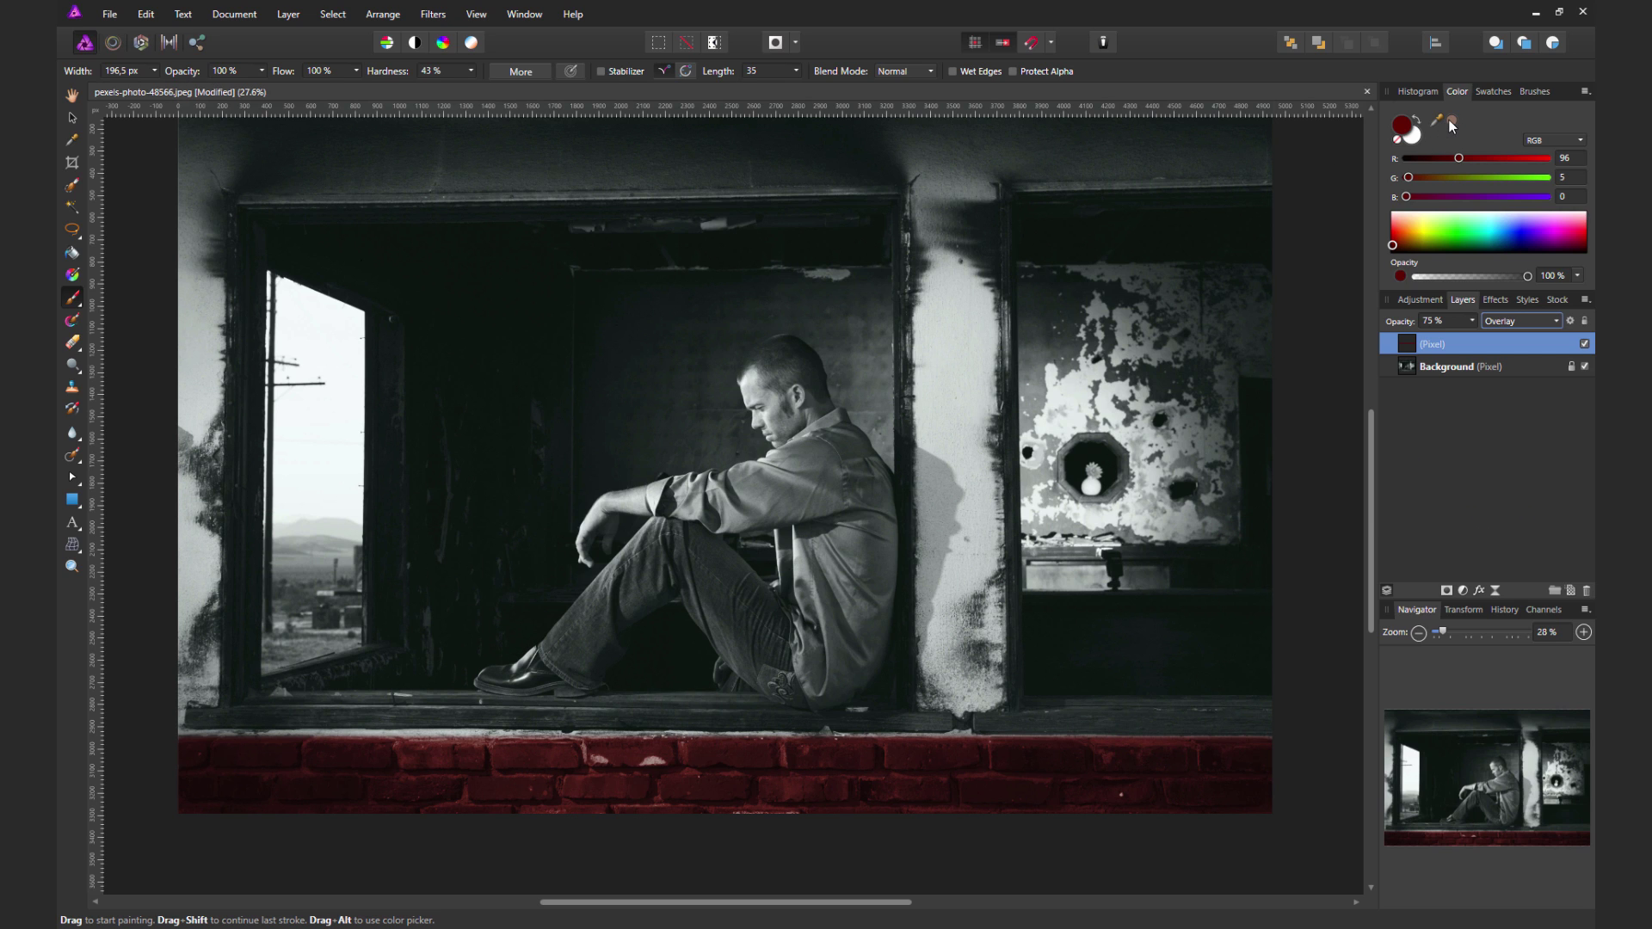
left_click_drag(1436, 120, 1497, 177)
Set a darker green, shrink the brush, and paint the right window's ledge, pillar and top frame
left_click(1452, 121)
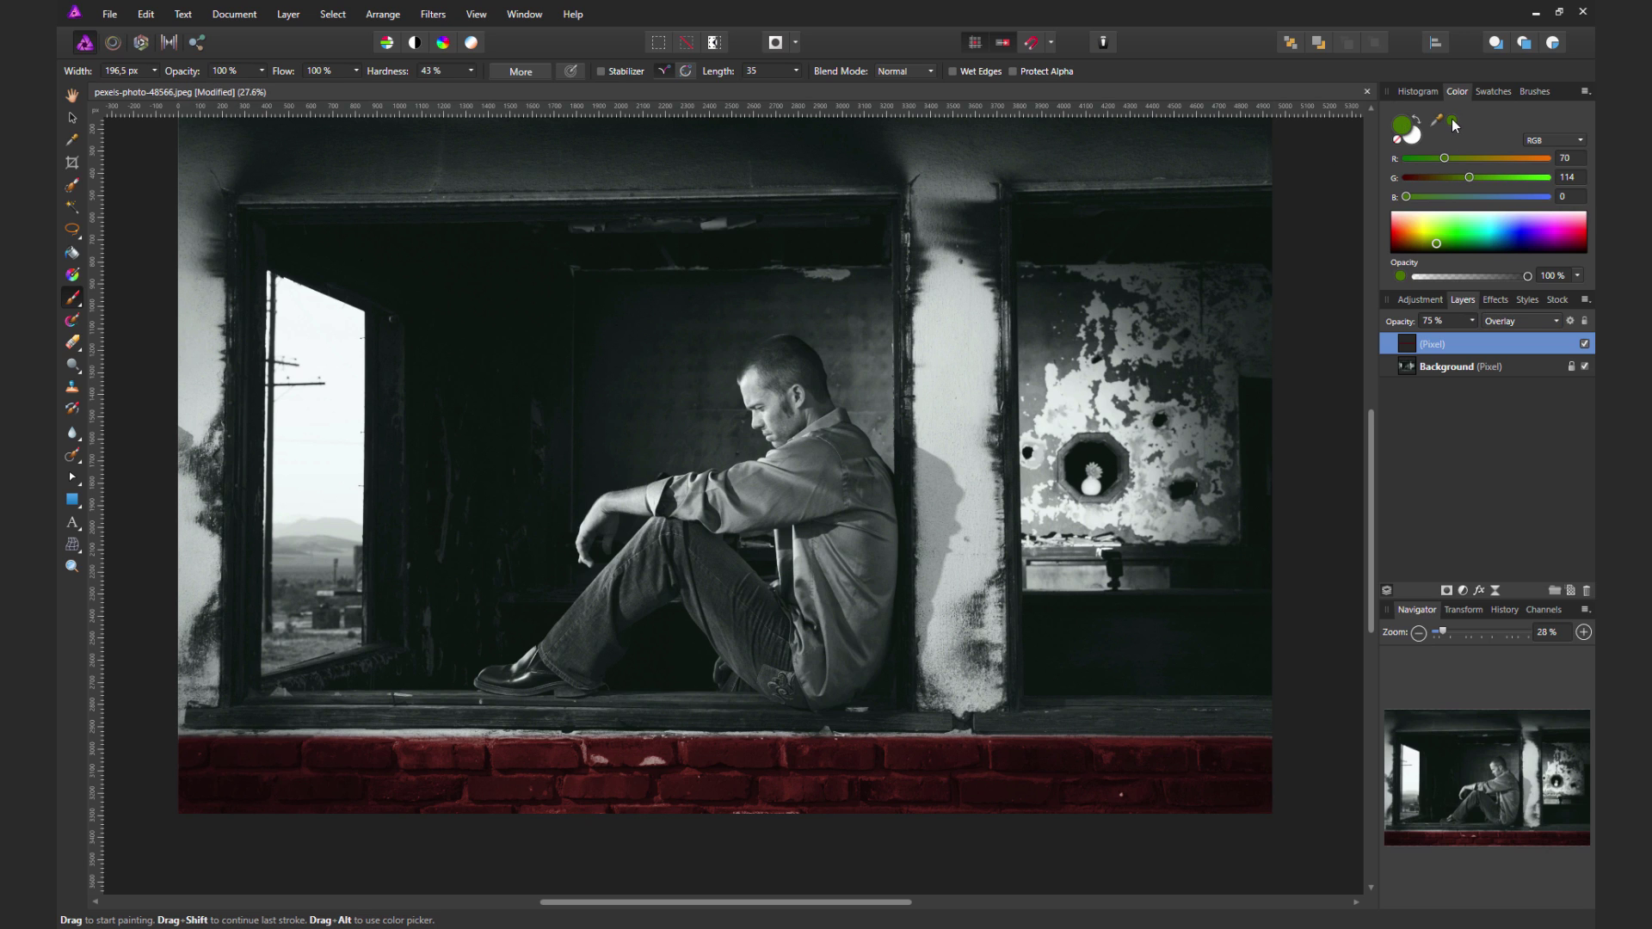
left_click(1437, 247)
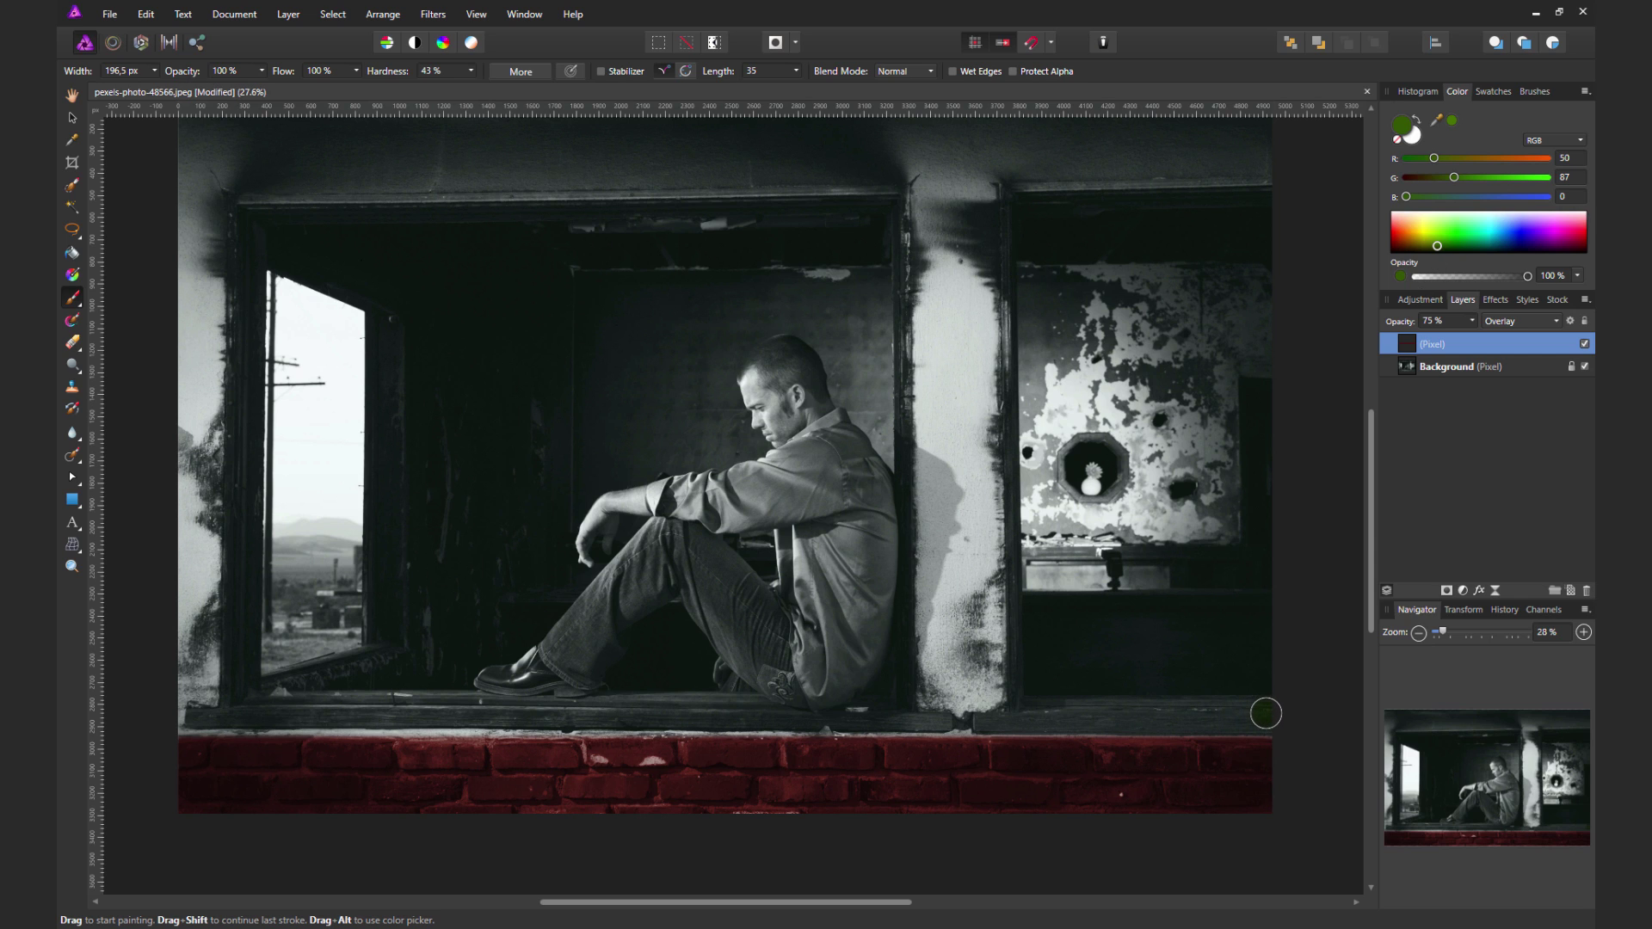
key("bracketleft")
key("bracketleft")
left_click(980, 721)
left_click(1269, 715, "shift")
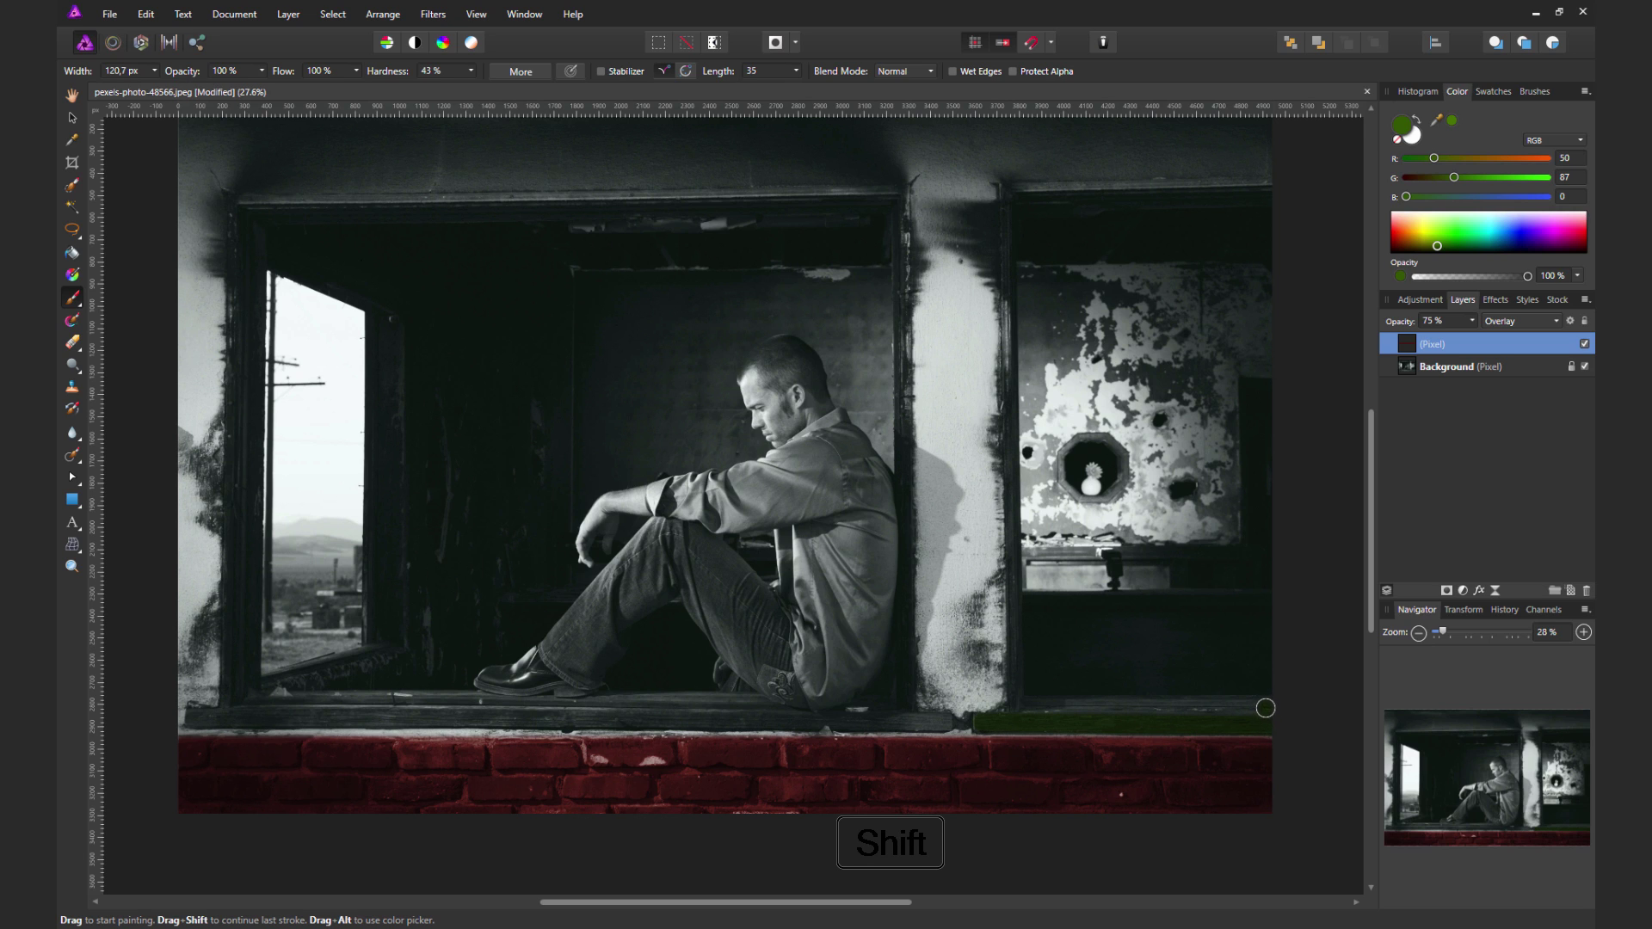
left_click(1027, 705, "shift")
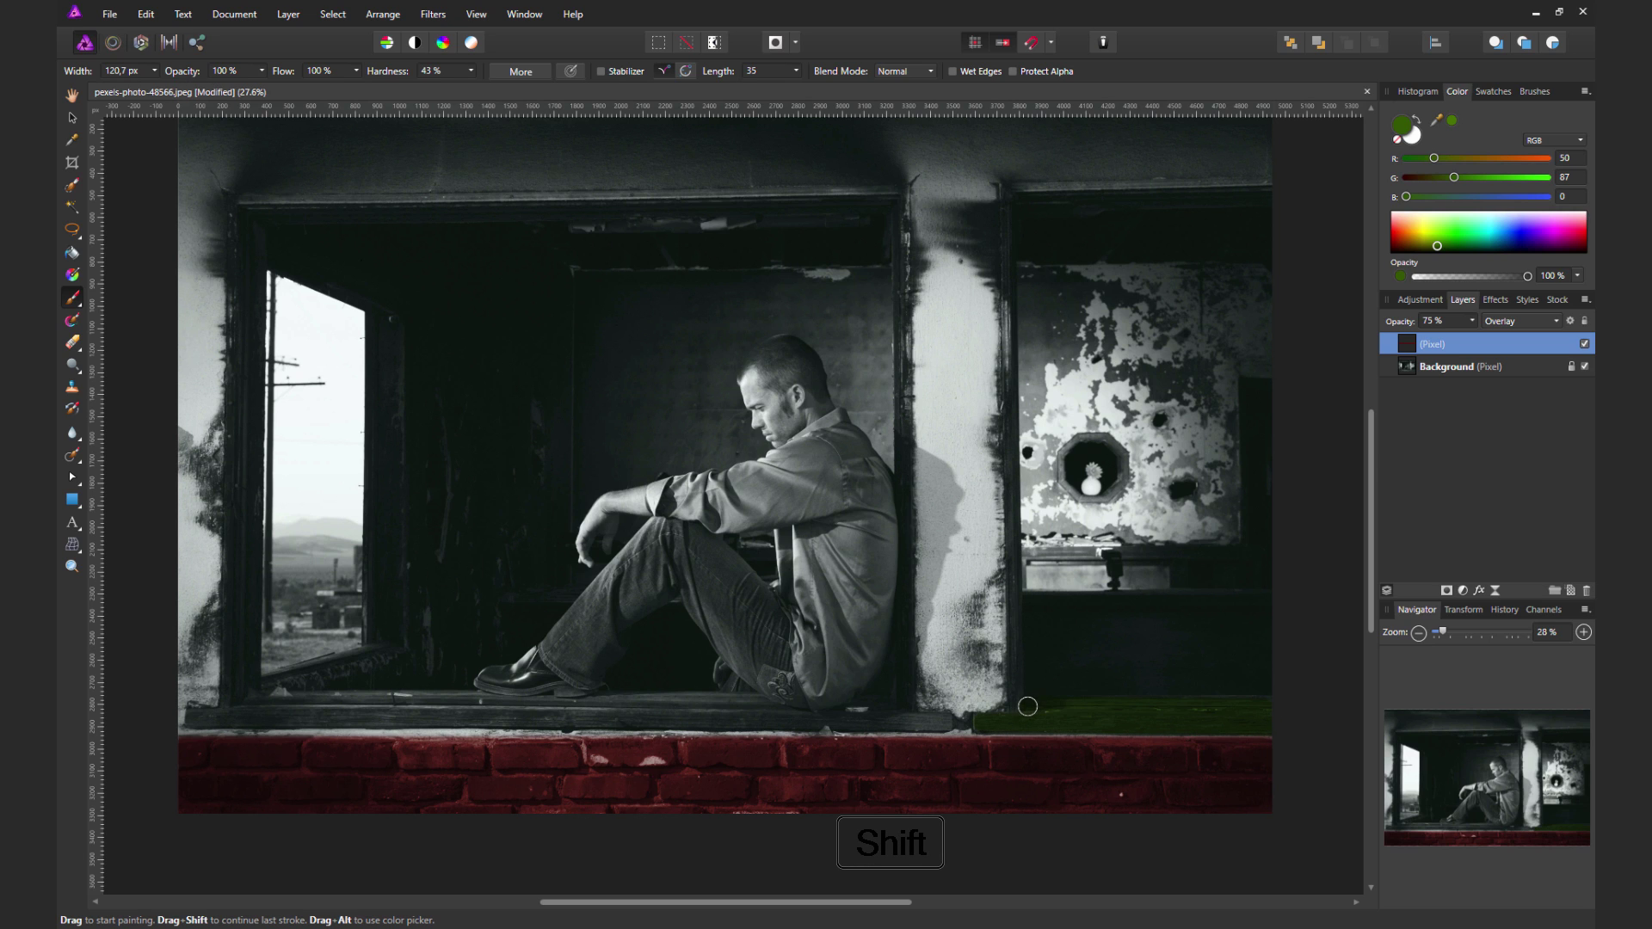
left_click(1003, 192, "shift")
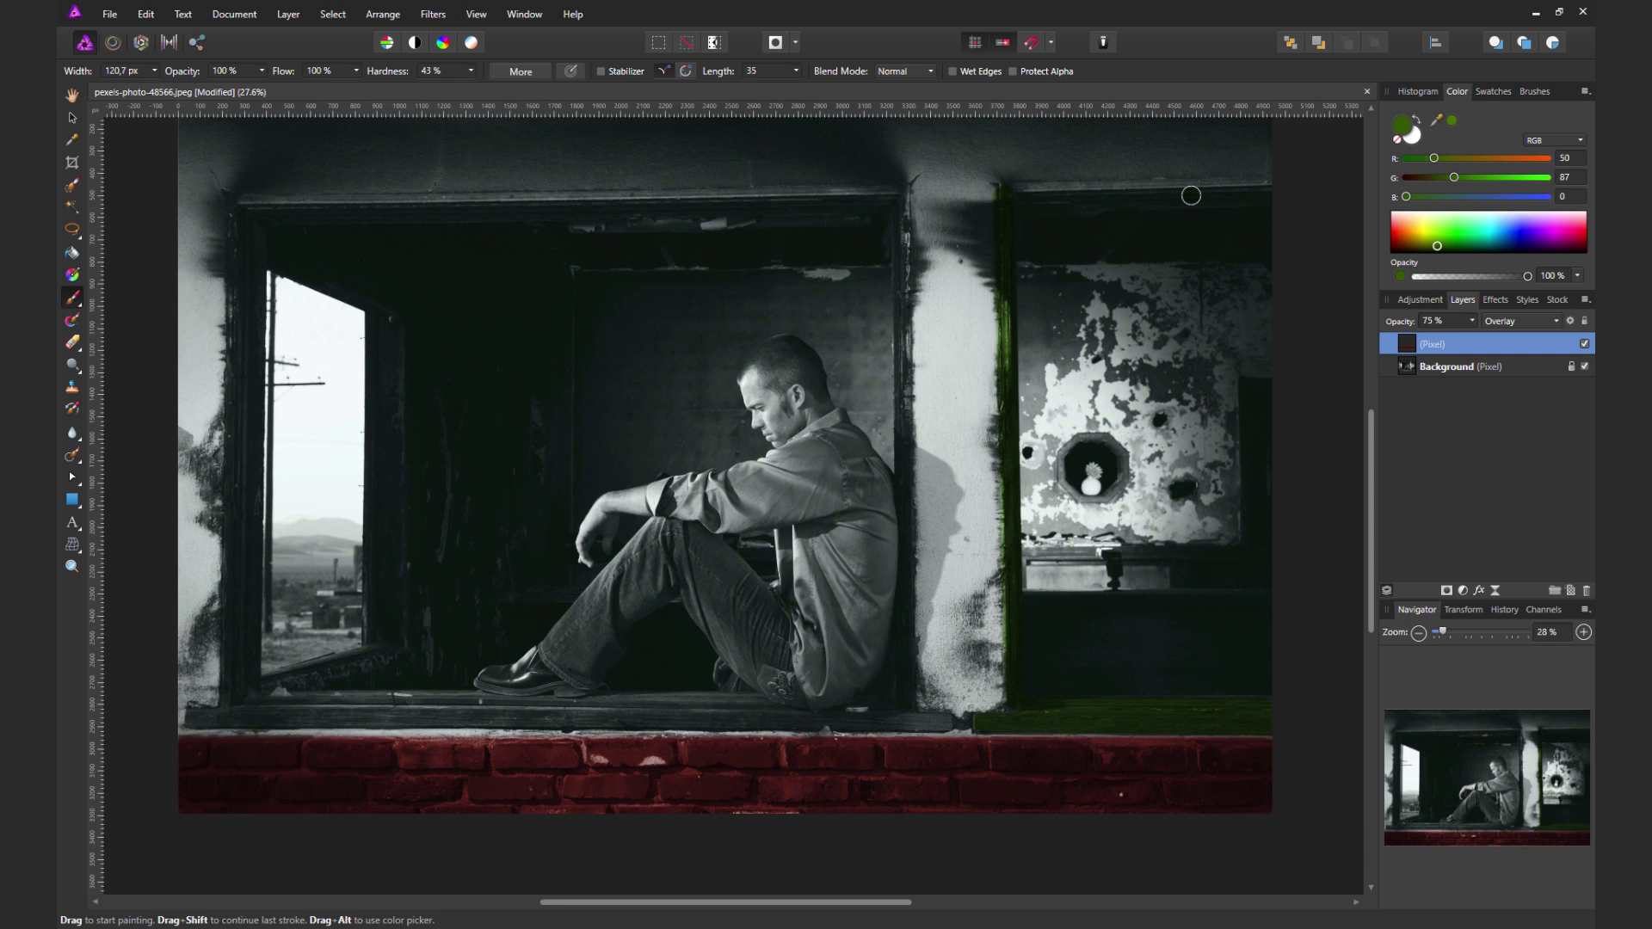
left_click(1275, 181, "shift")
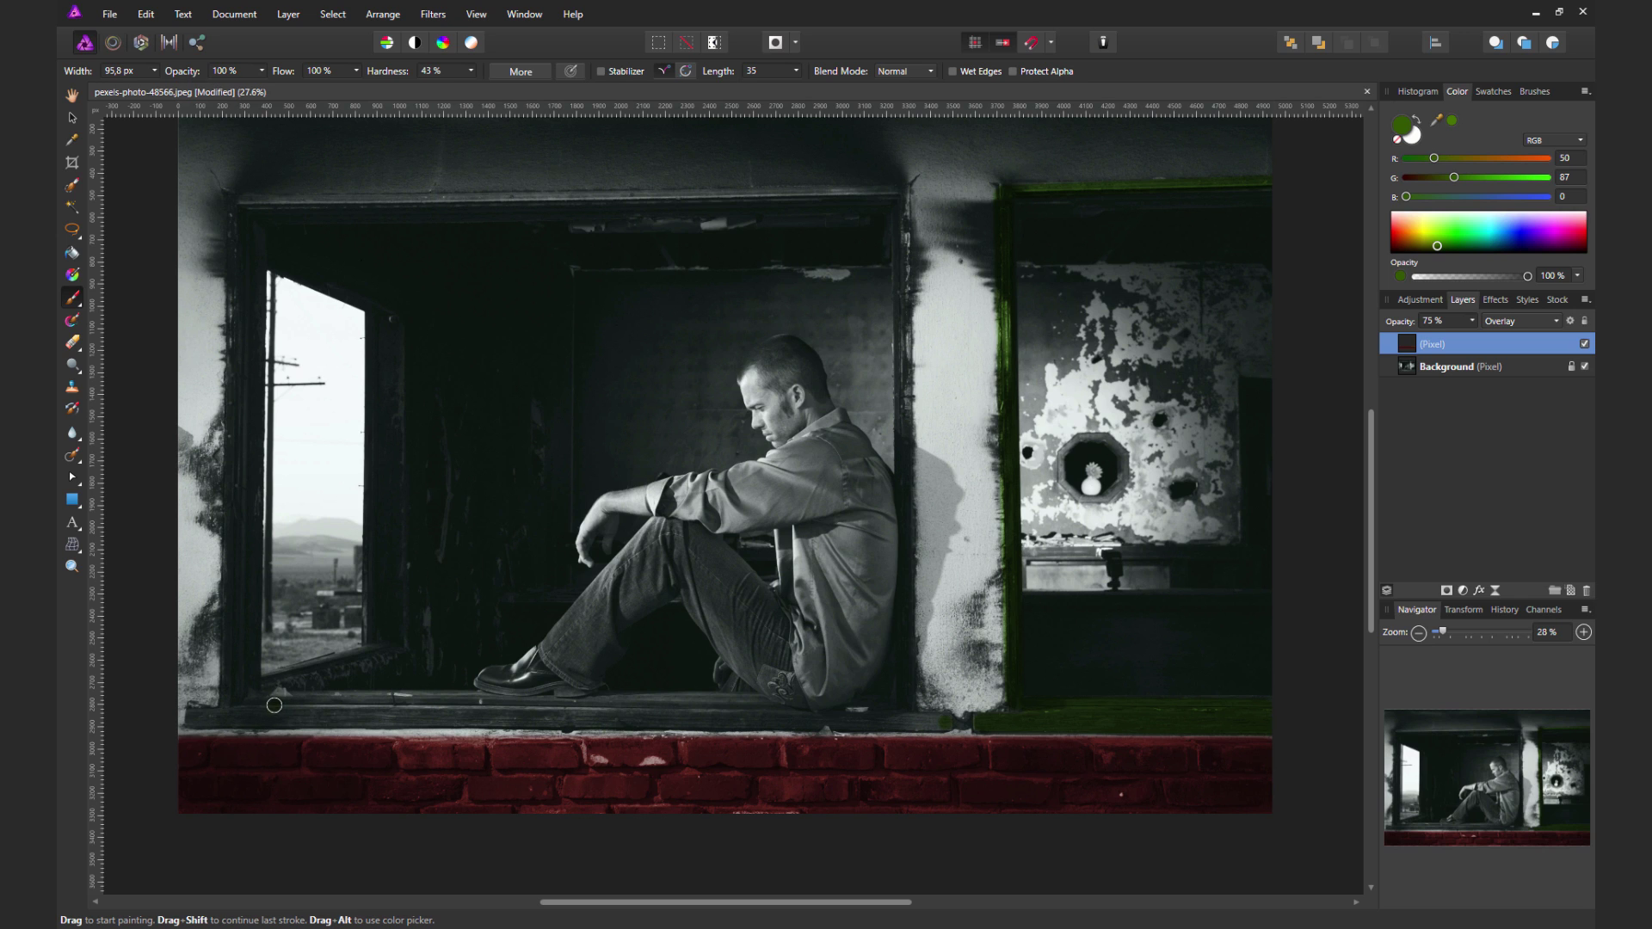
Paint green along the long window sill beneath the man, including its top edge
left_click(192, 718, "shift")
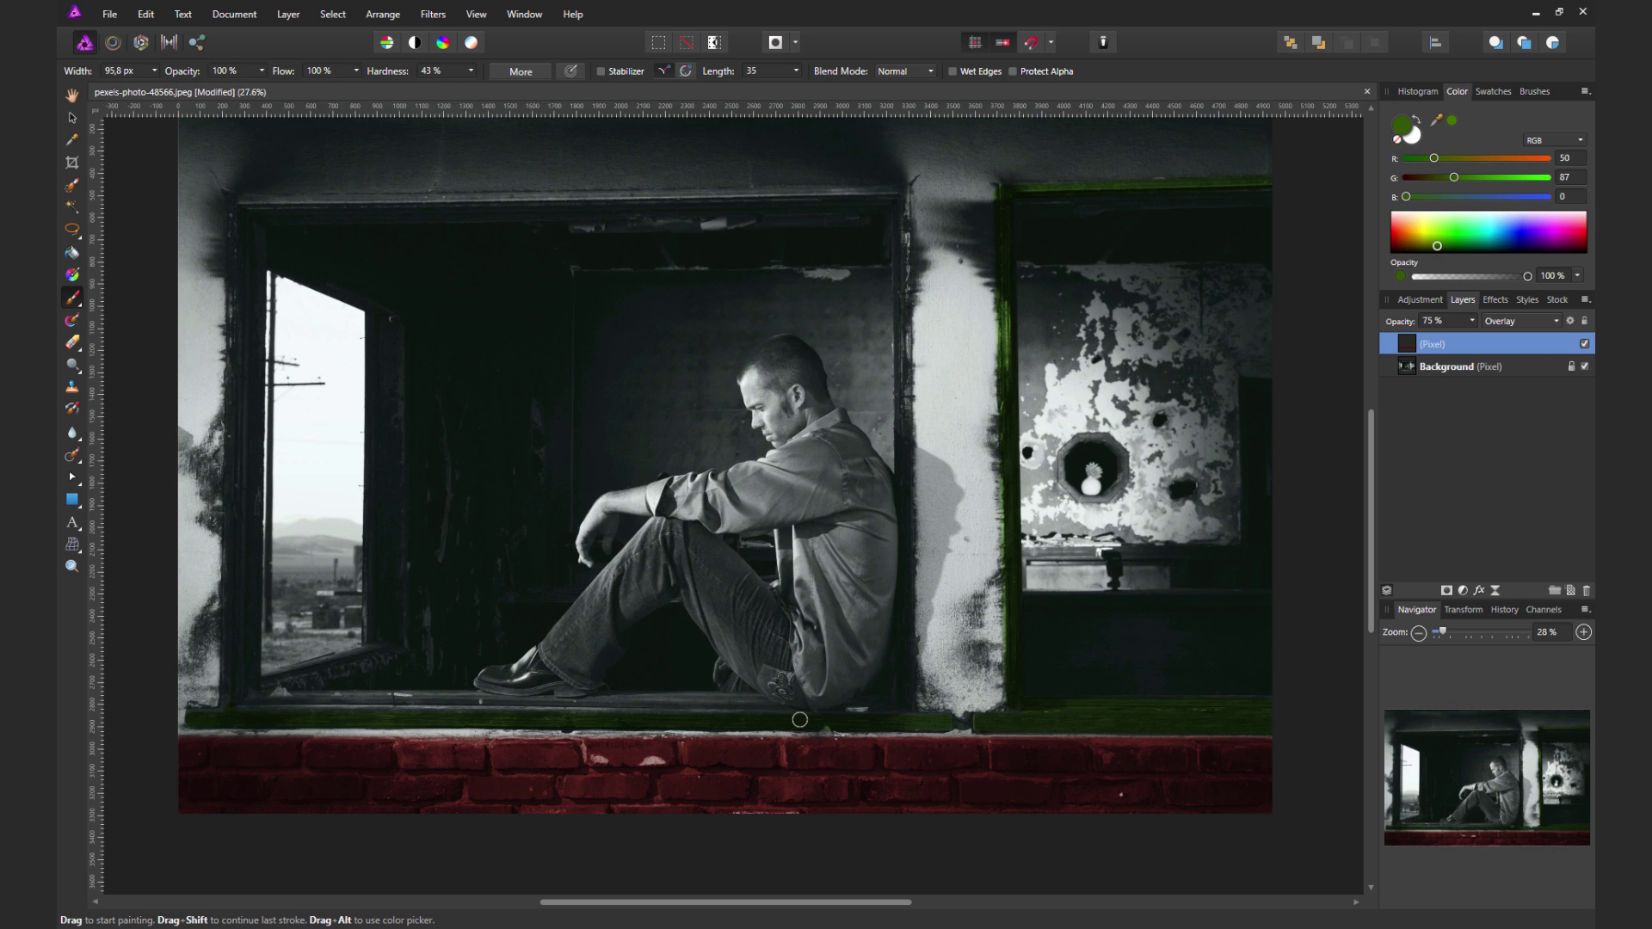
left_click(750, 717, "shift")
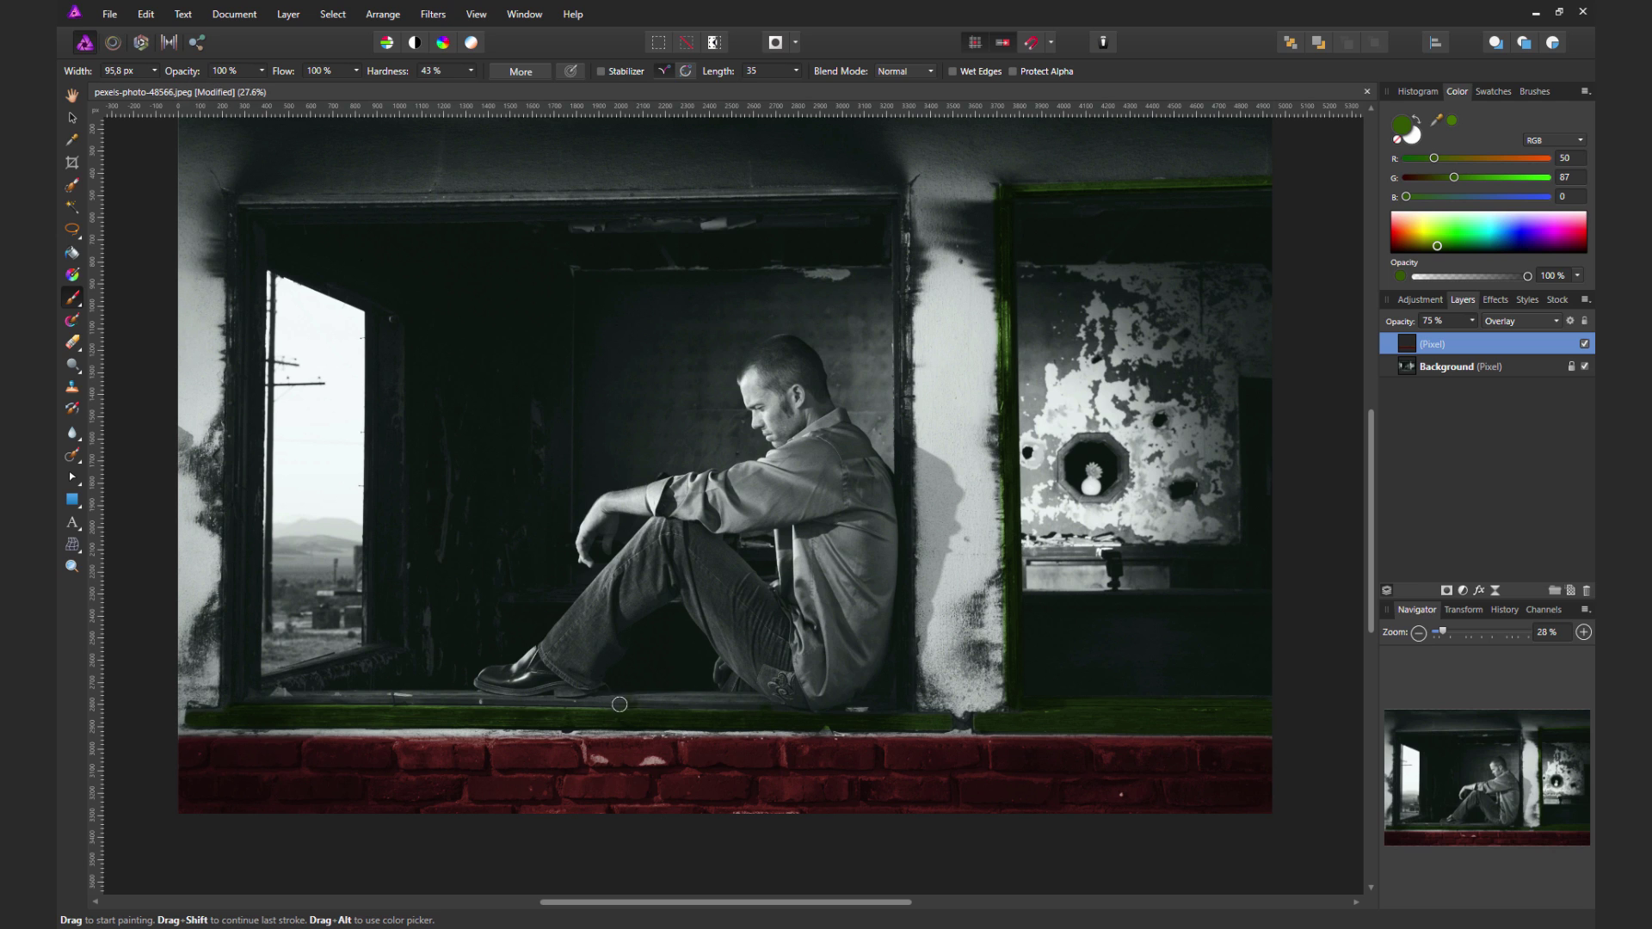
left_click(228, 703, "shift")
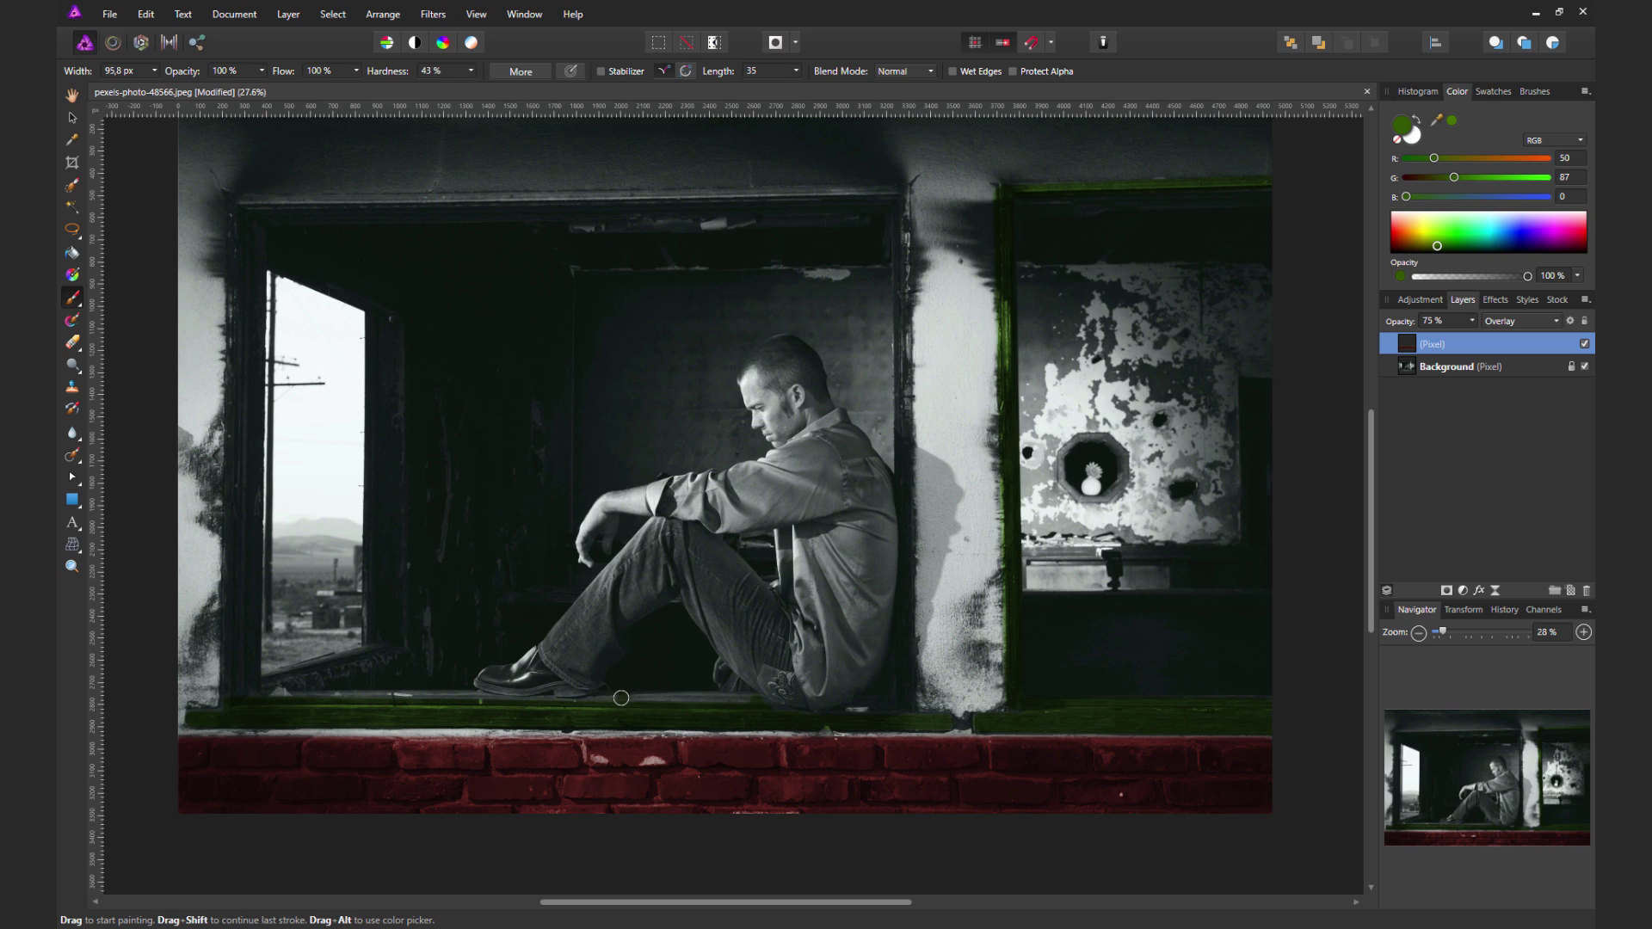
left_click_drag(621, 697, 592, 707)
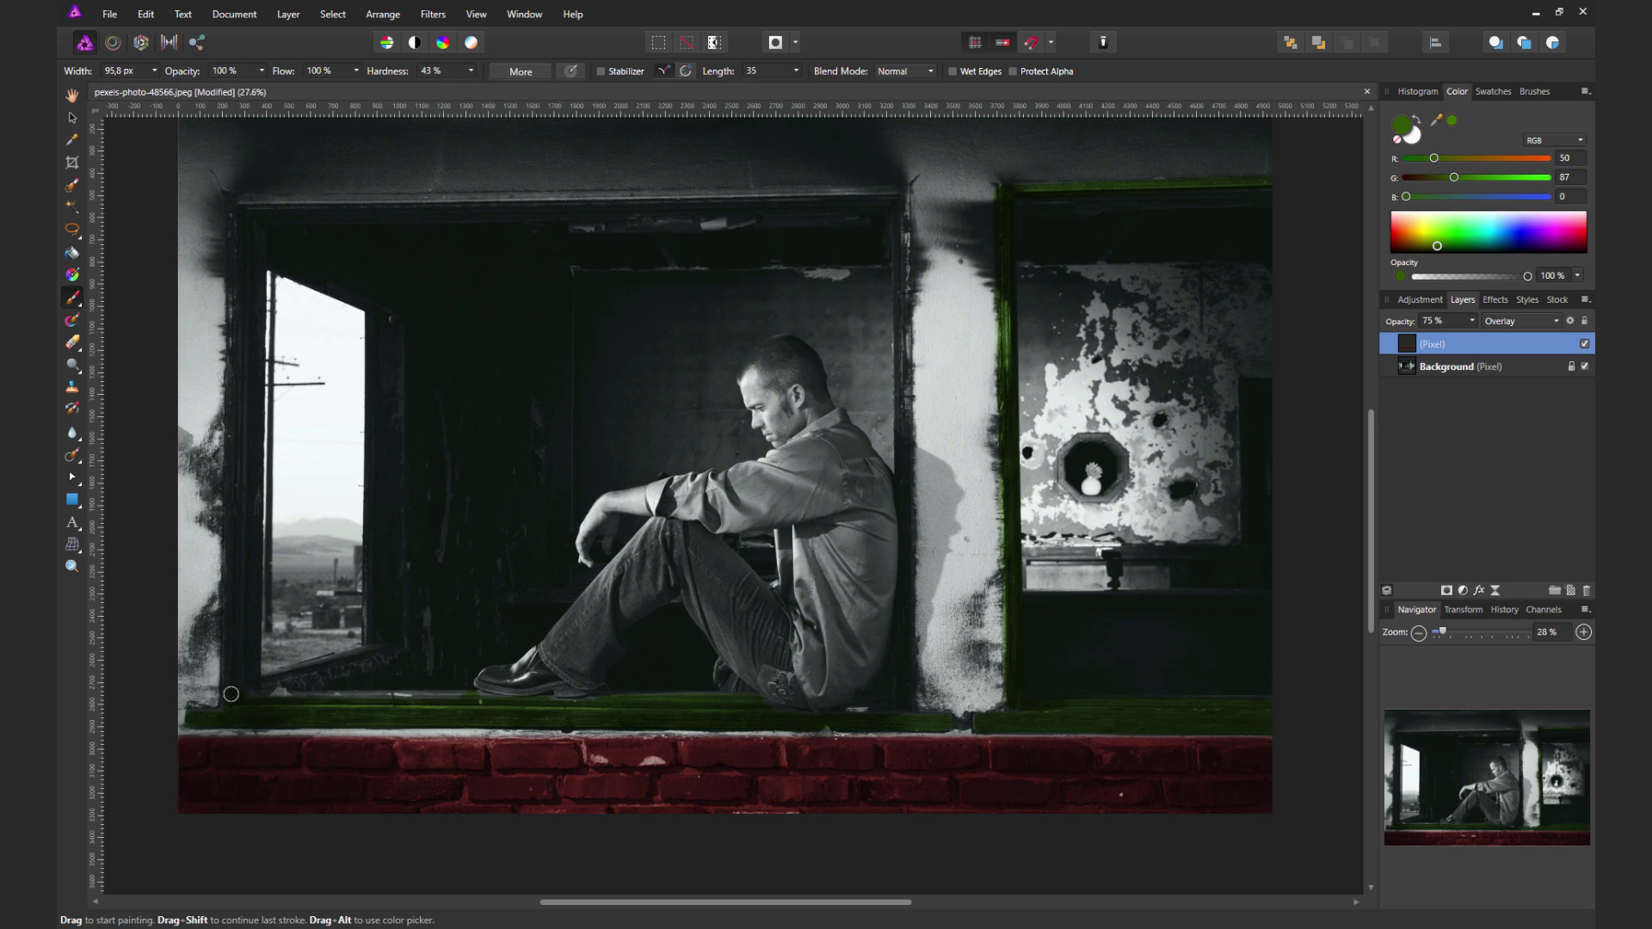
left_click_drag(231, 693, 232, 699)
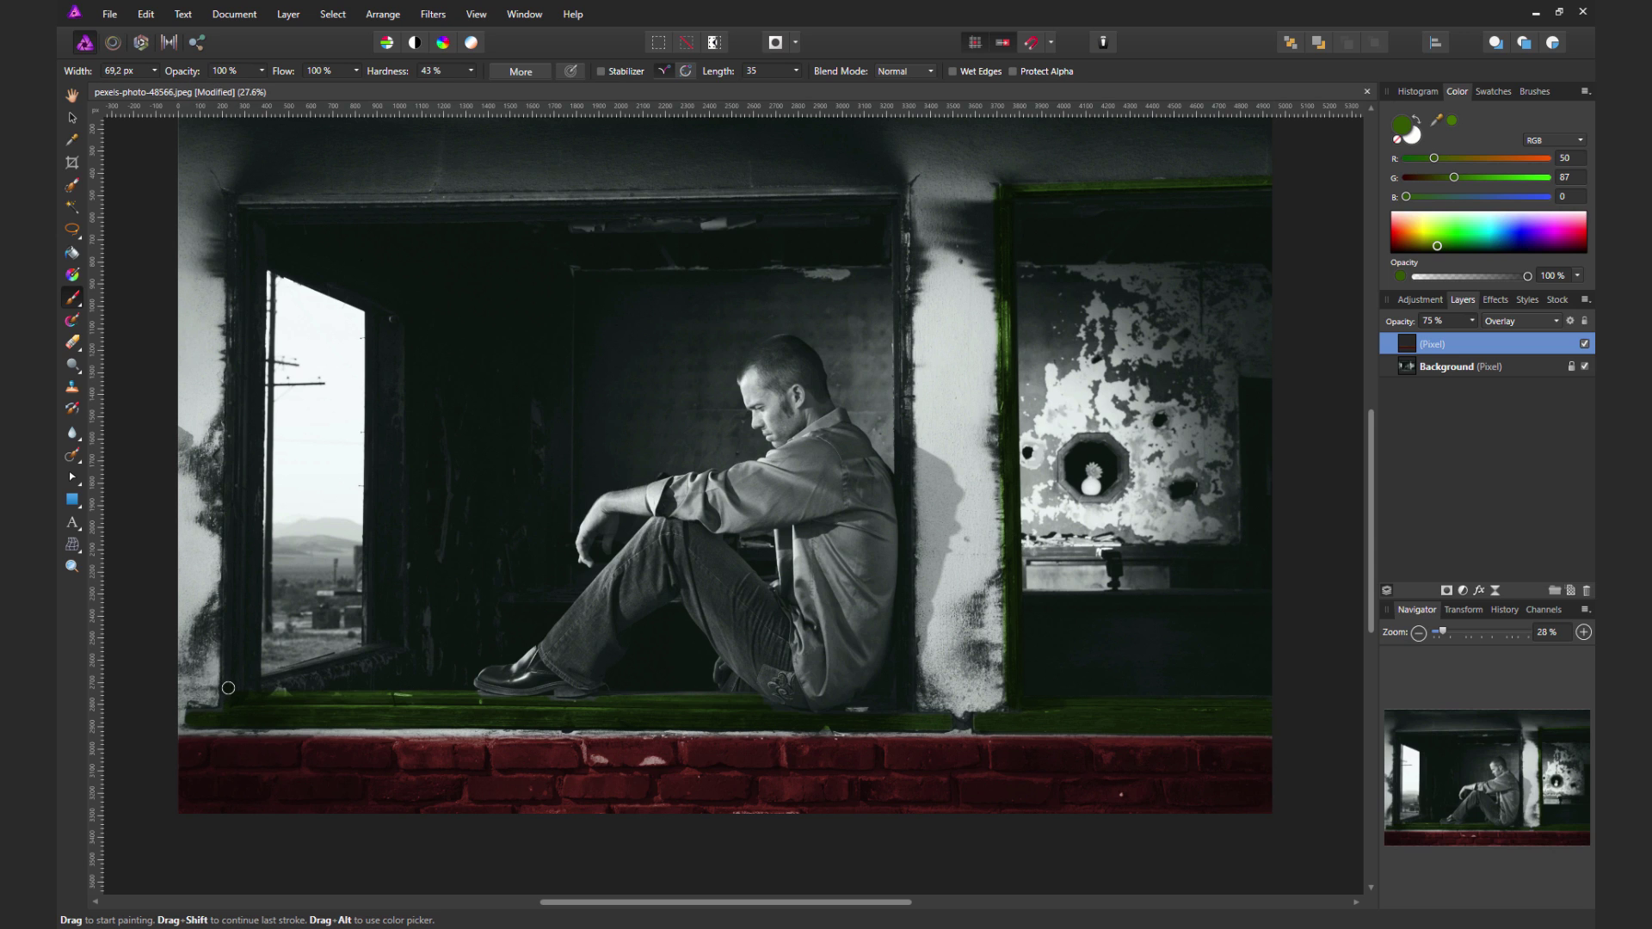
Paint straight green lines up the left window post and down the frame edge behind the man
key("bracketright")
key("bracketright")
key("bracketright")
key("bracketright")
key("bracketright")
left_click(251, 224, "shift")
key("bracketleft")
key("bracketleft")
key("bracketleft")
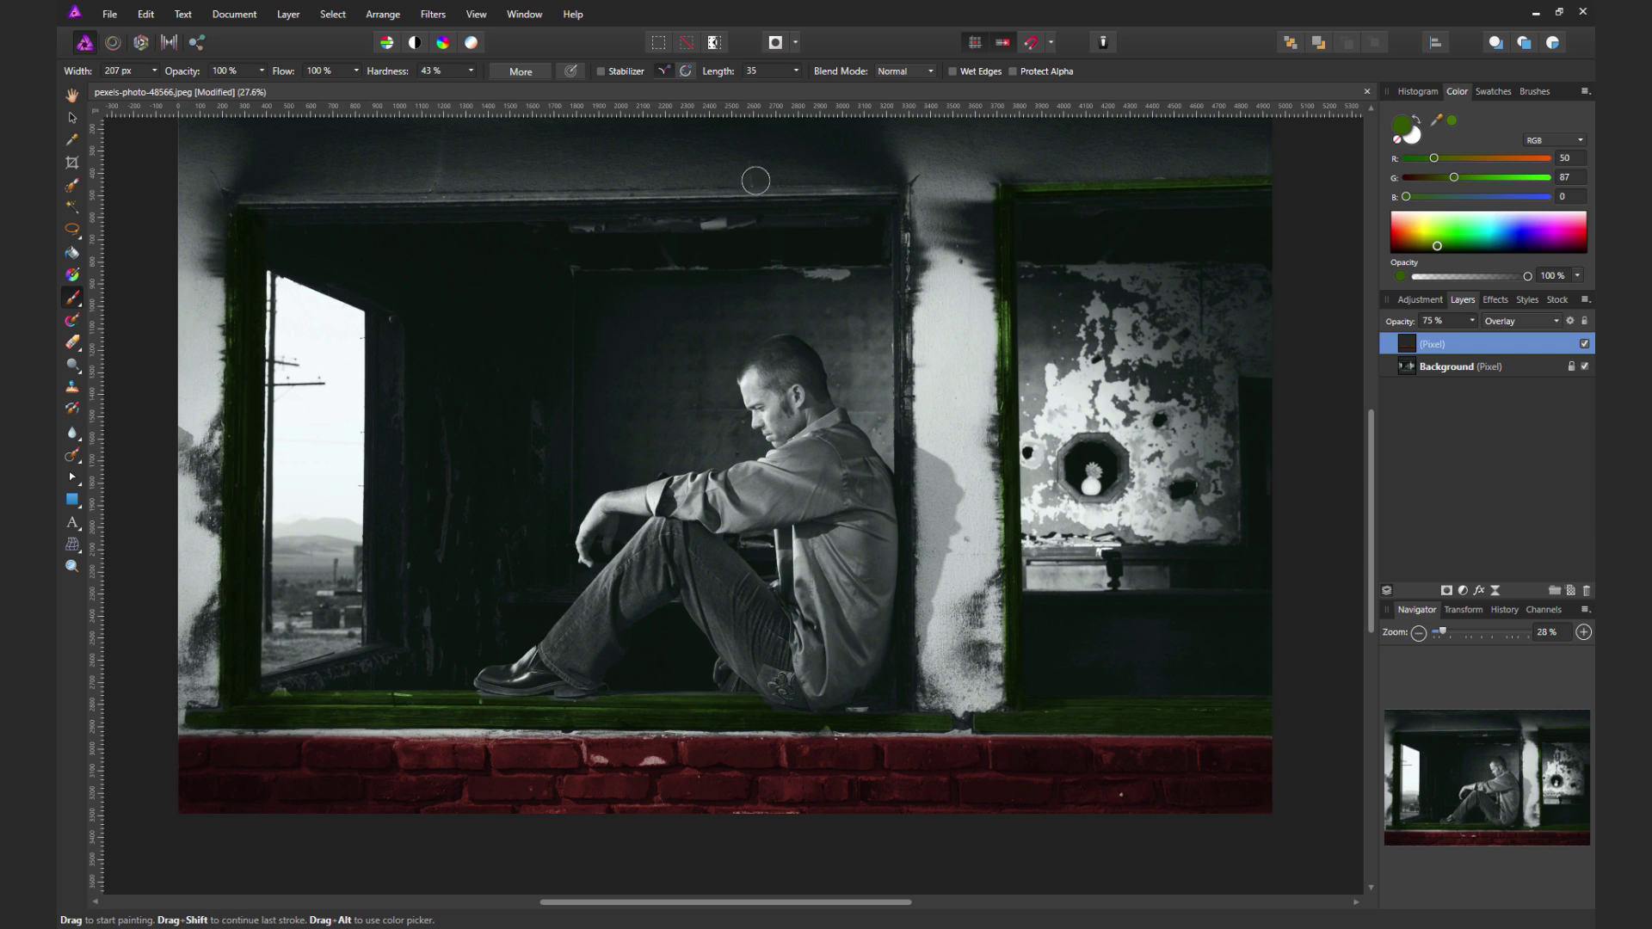
key("bracketright")
key("bracketright")
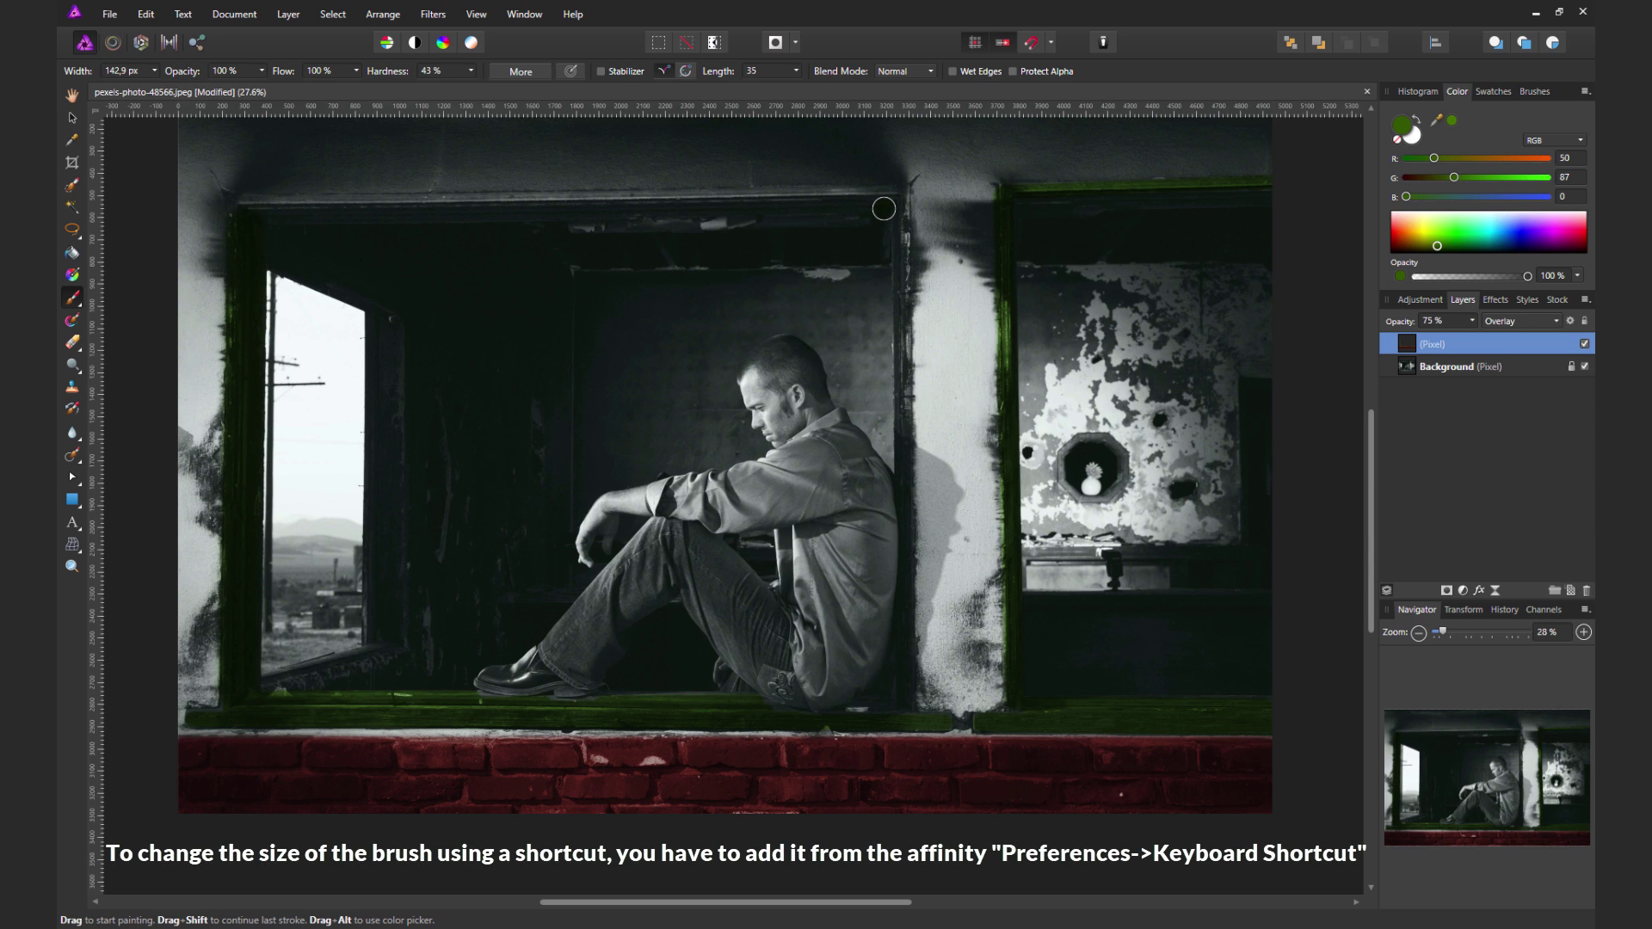
key("bracketleft")
key("bracketleft")
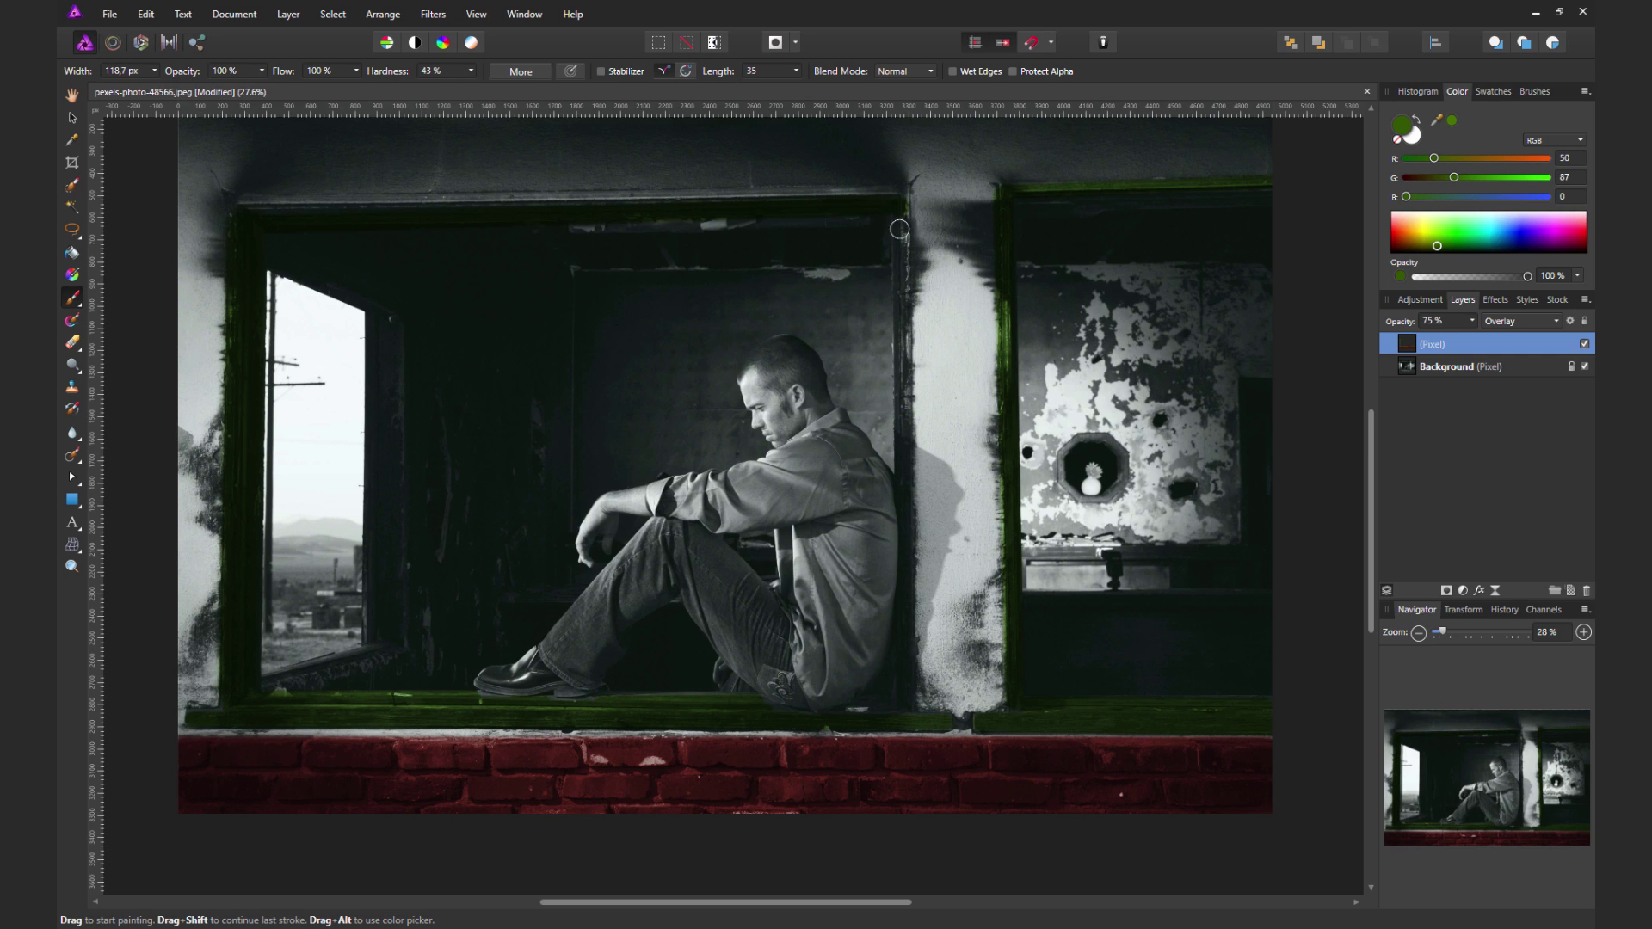
key("bracketleft")
key("bracketleft")
left_click(903, 496, "shift")
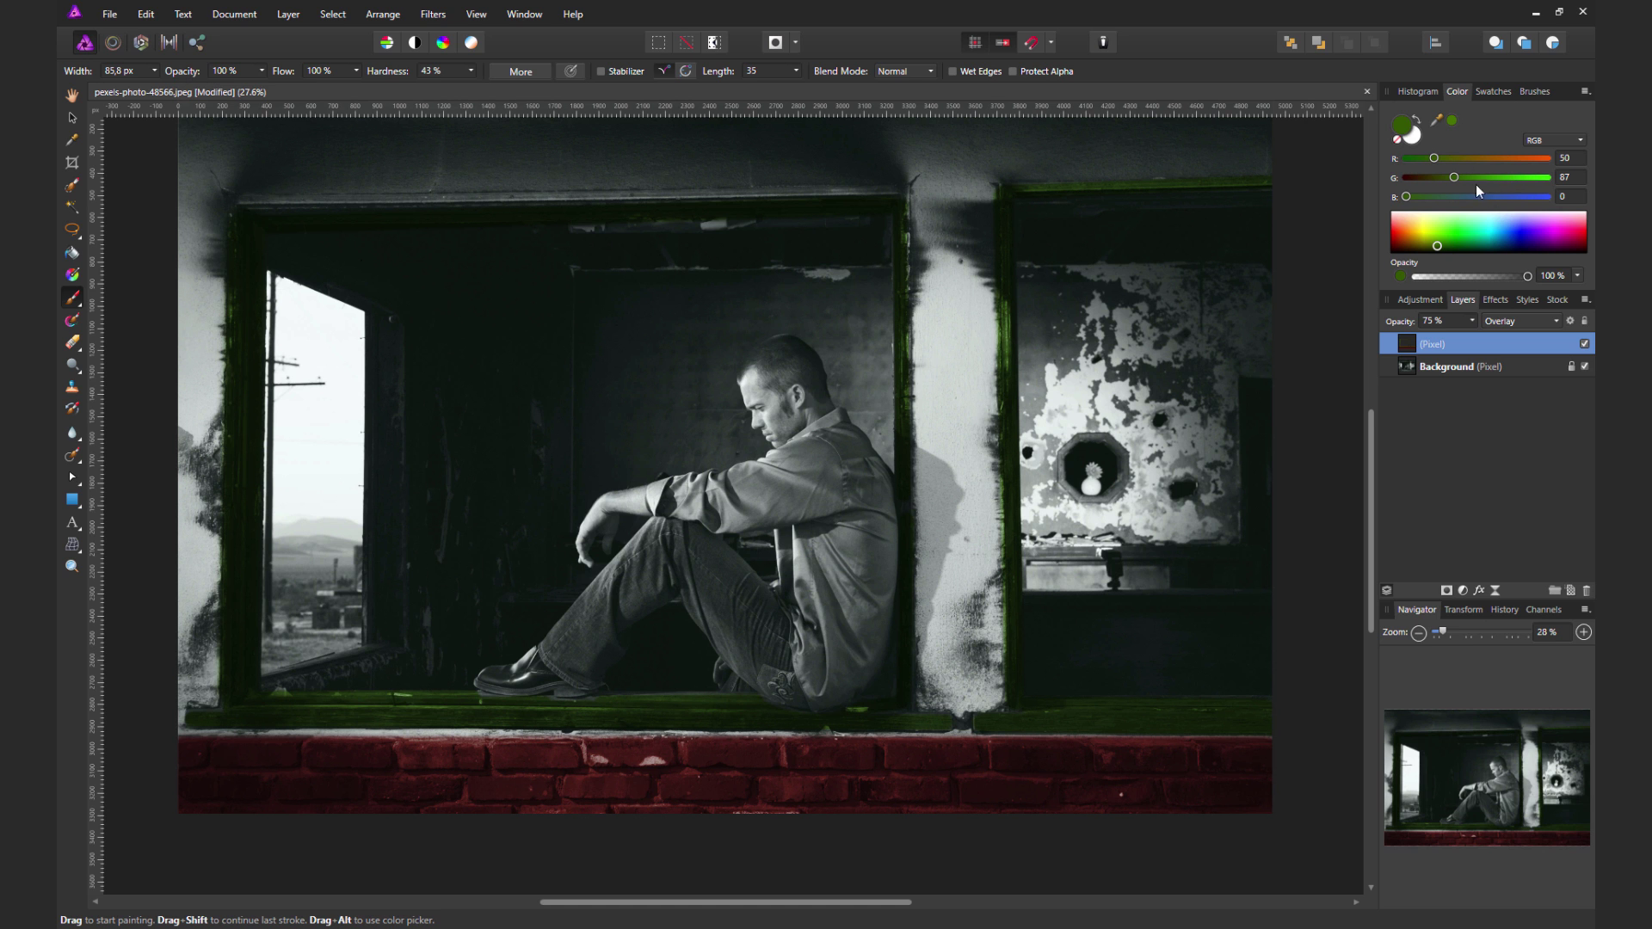
Choose blue (0,63,192), zoom in, and paint the jeans' pocket edge, seam and upper edge
left_click(1451, 121)
scroll(792, 675, "up", 3)
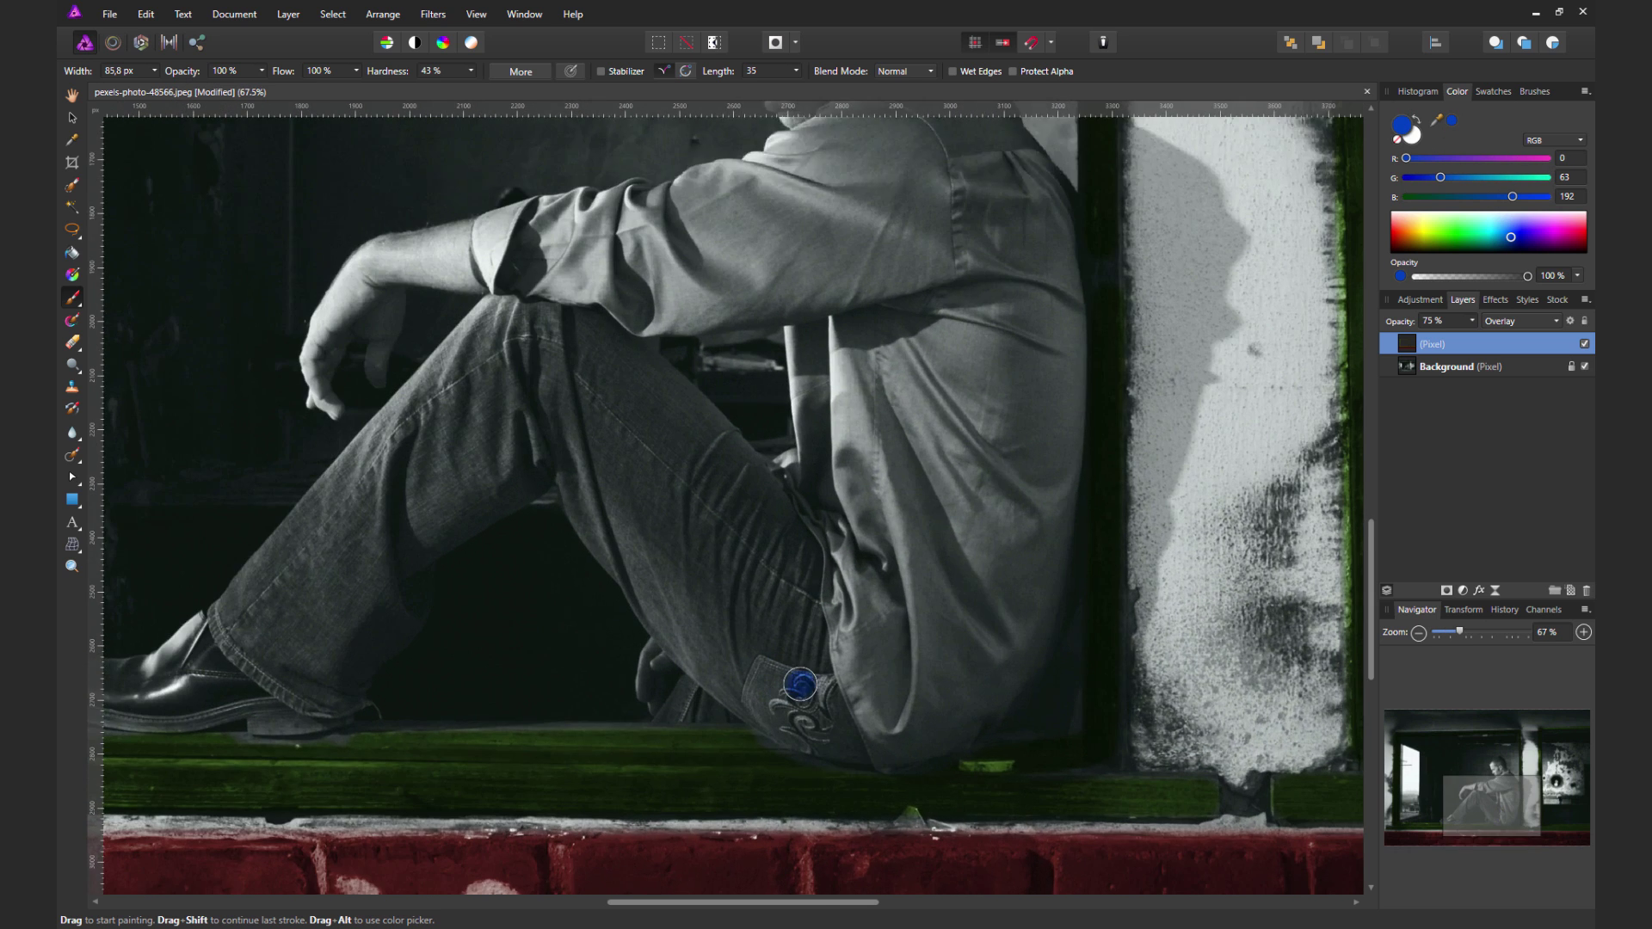
scroll(800, 676, "up", 1)
scroll(848, 671, "up", 1)
key("bracketleft")
key("bracketleft")
mouse_move(873, 707)
left_mouse_down()
mouse_move(625, 582)
mouse_move(834, 634)
mouse_move(847, 673)
mouse_move(809, 654)
mouse_move(842, 656)
mouse_move(788, 368)
mouse_move(779, 623)
mouse_move(714, 628)
mouse_move(764, 614)
left_mouse_up()
scroll(764, 614, "up", 3)
mouse_move(763, 483)
left_mouse_down()
mouse_move(720, 383)
mouse_move(667, 360)
left_mouse_up()
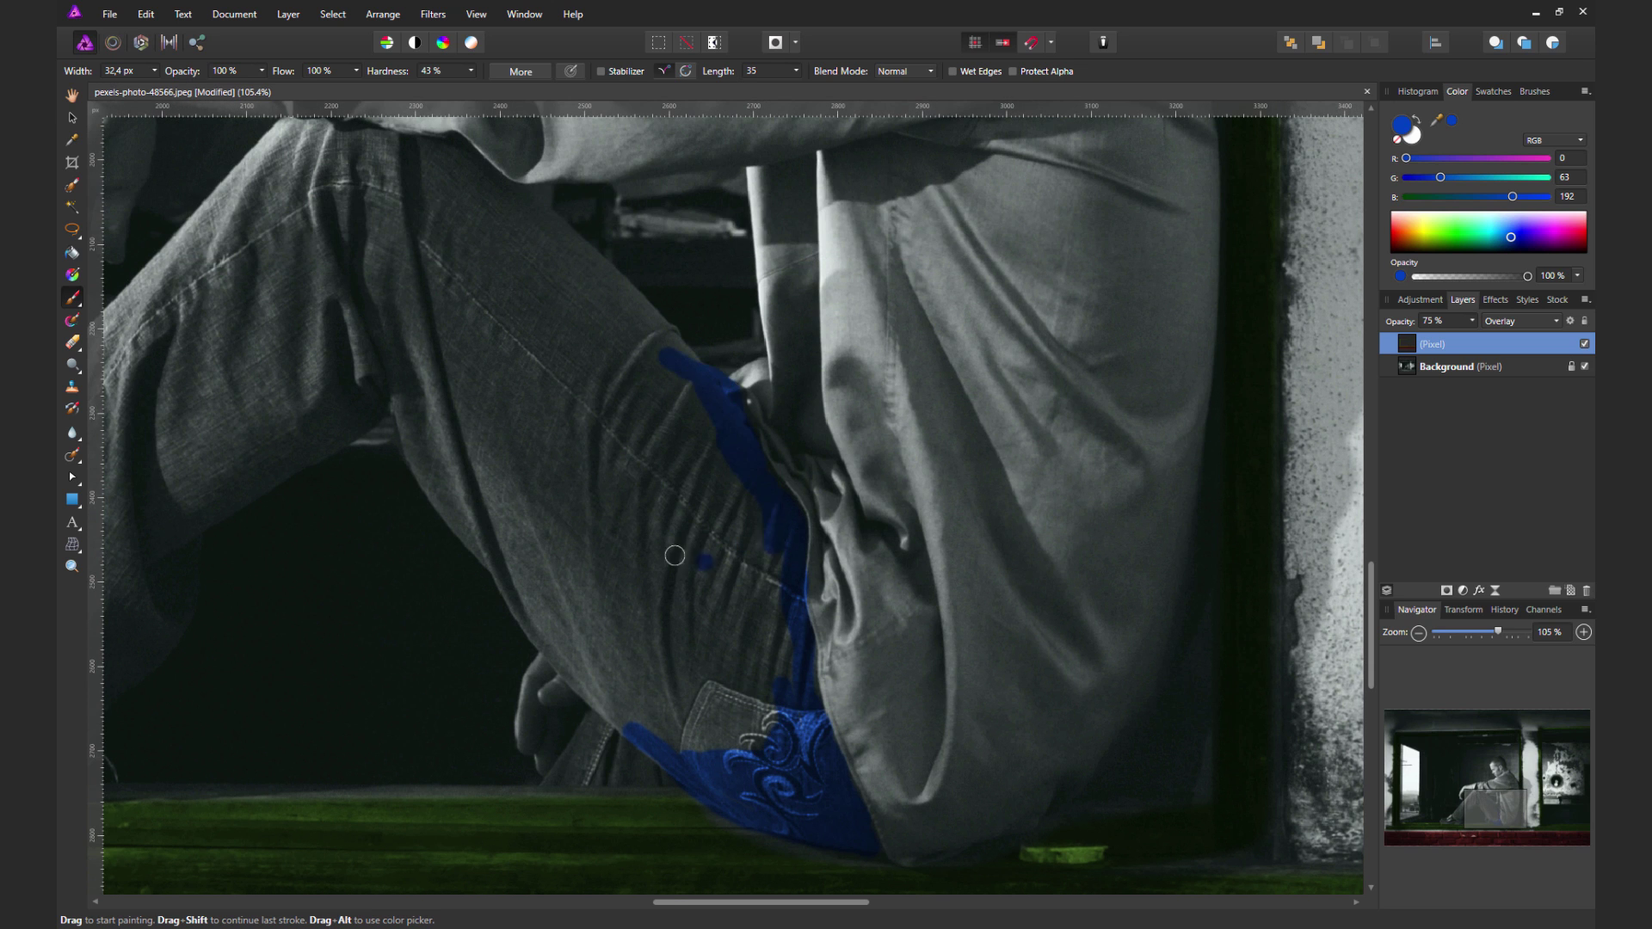
scroll(674, 553, "up", 2)
left_click_drag(511, 311, 663, 466)
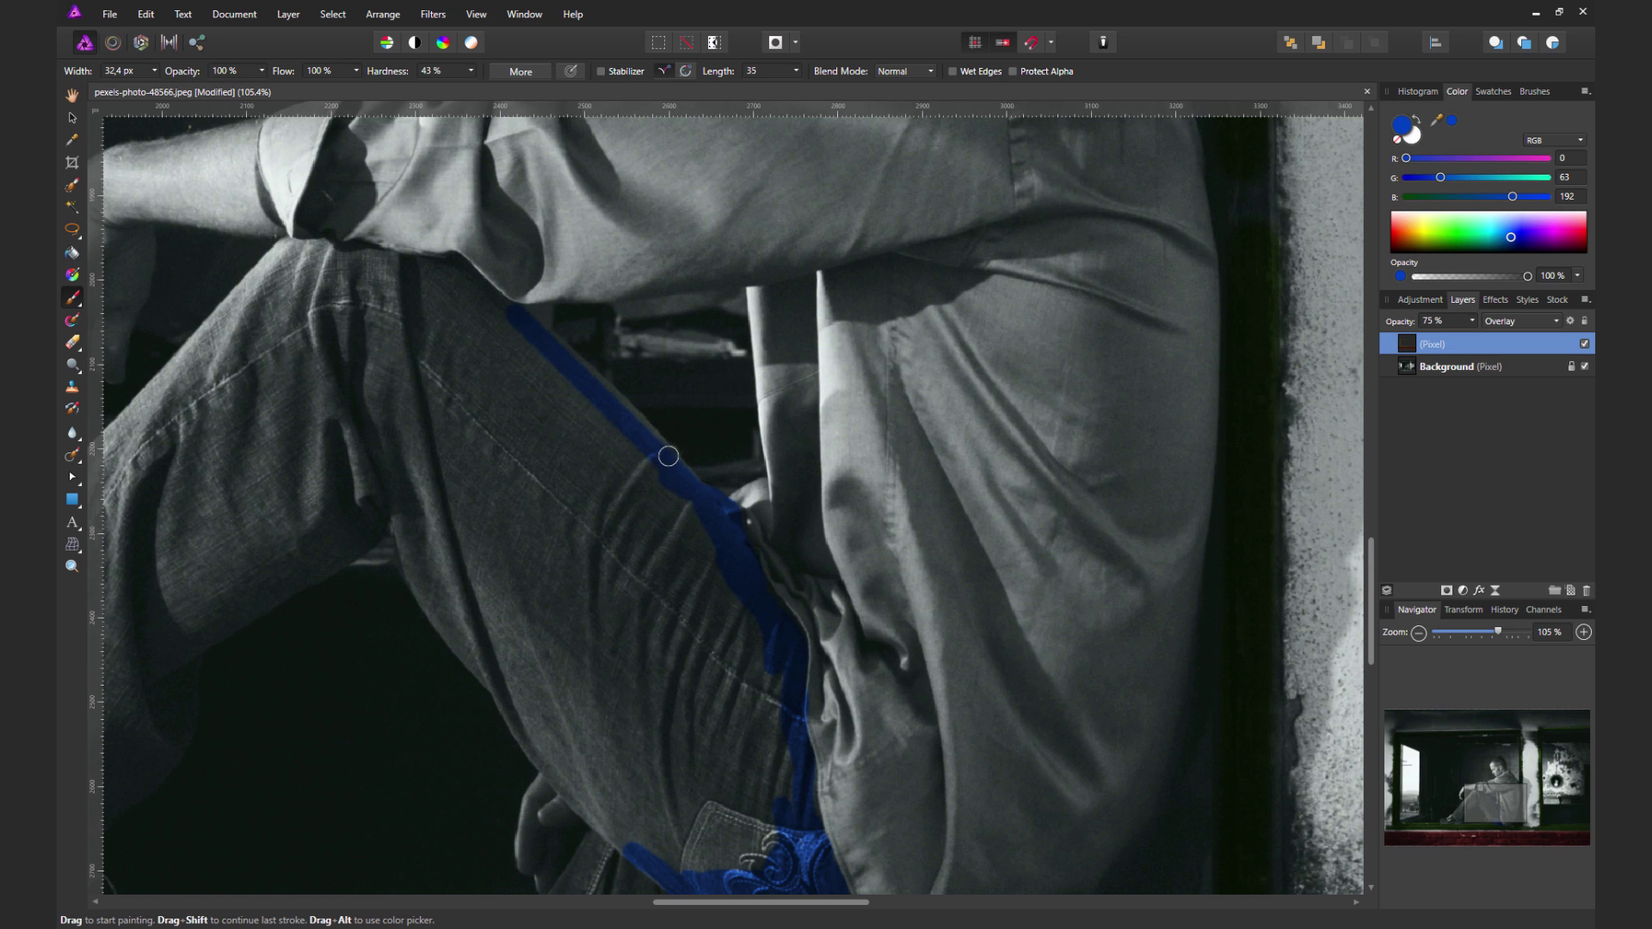
scroll(472, 372, "up", 1)
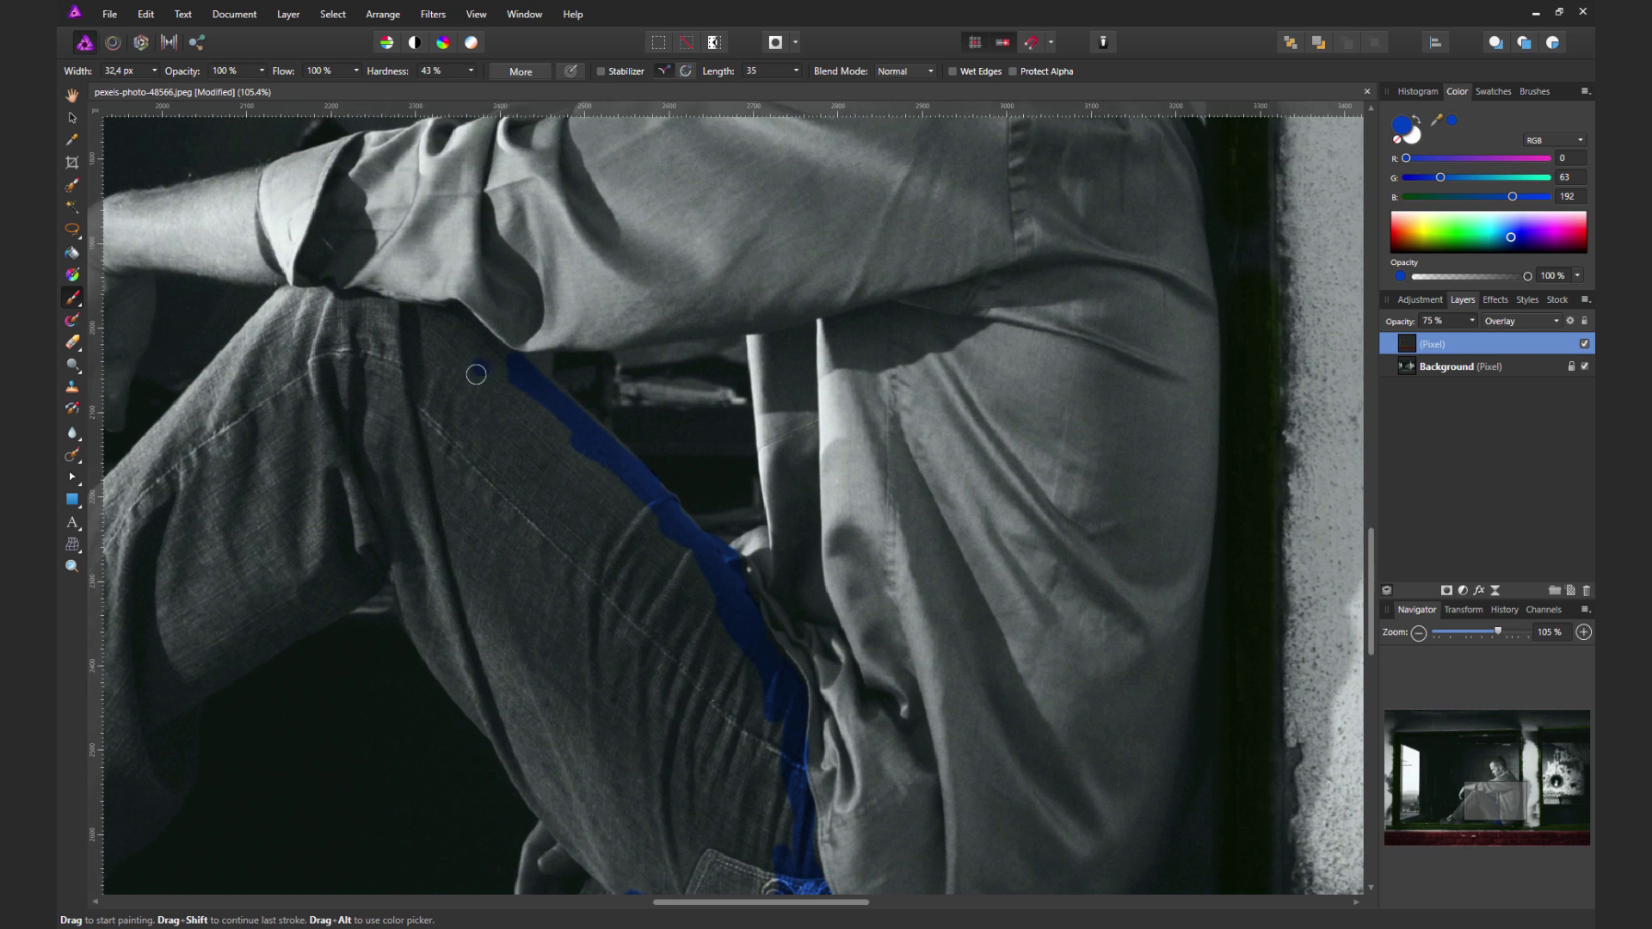
scroll(688, 404, "left", 5)
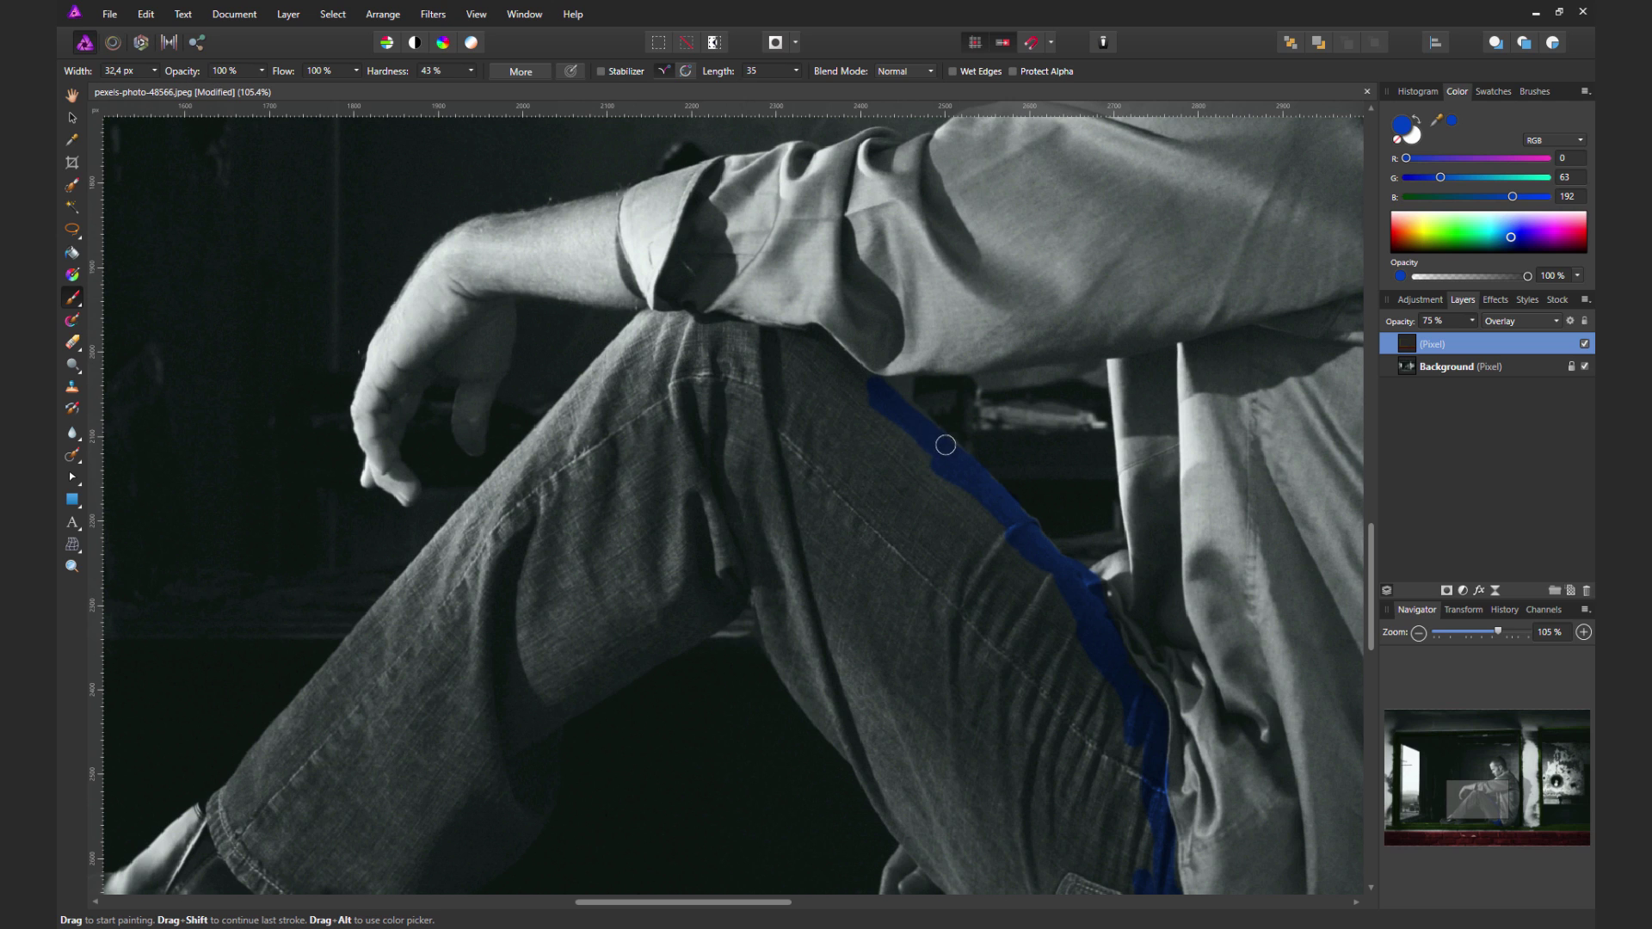
mouse_move(865, 385)
left_mouse_down()
mouse_move(711, 330)
mouse_move(727, 355)
mouse_move(907, 424)
mouse_move(1054, 579)
left_mouse_up()
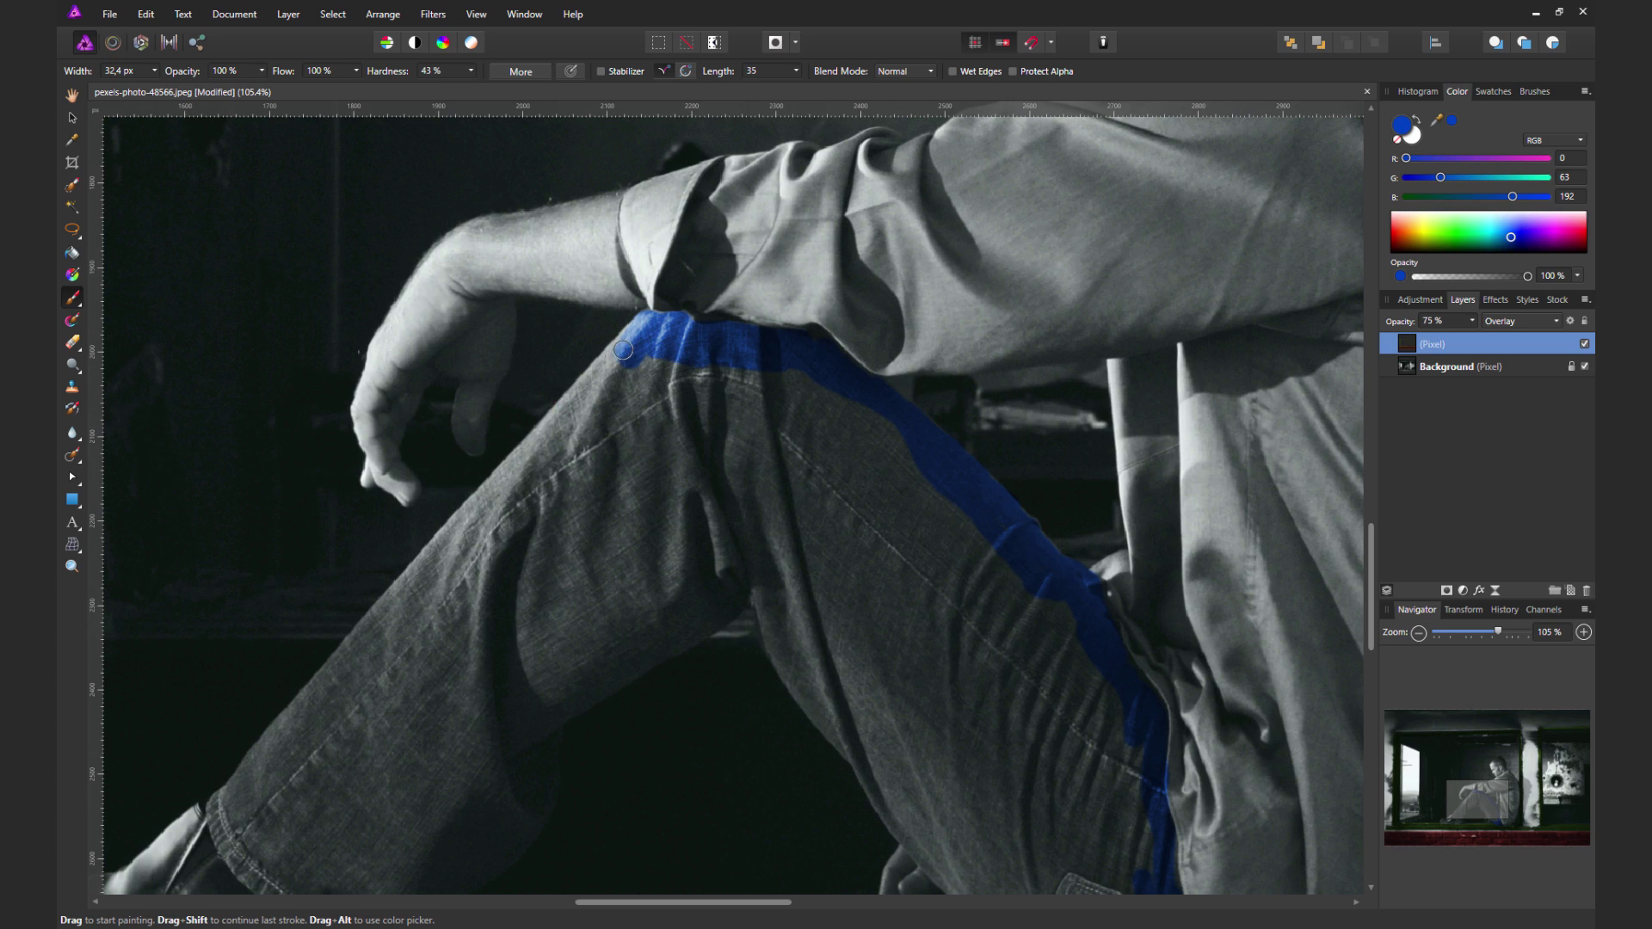
Paint blue along the trouser edges down to the hem and over the cuff
left_click(423, 571, "shift")
scroll(197, 732, "down", 1)
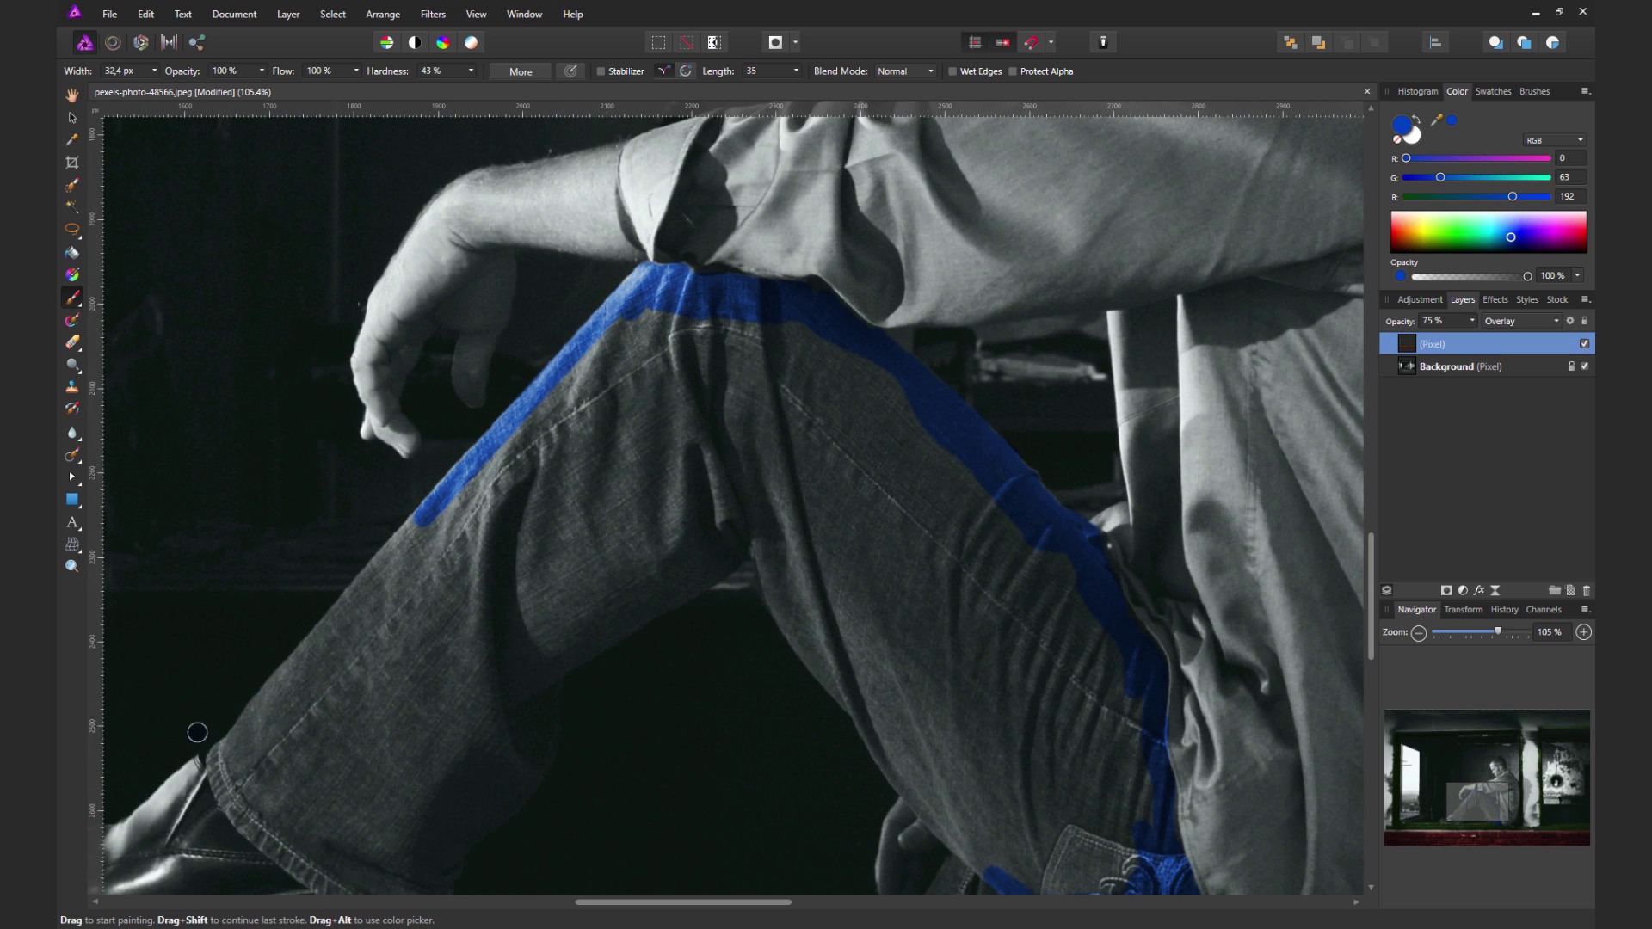
left_click(258, 705, "shift")
left_click_drag(258, 705, 235, 744)
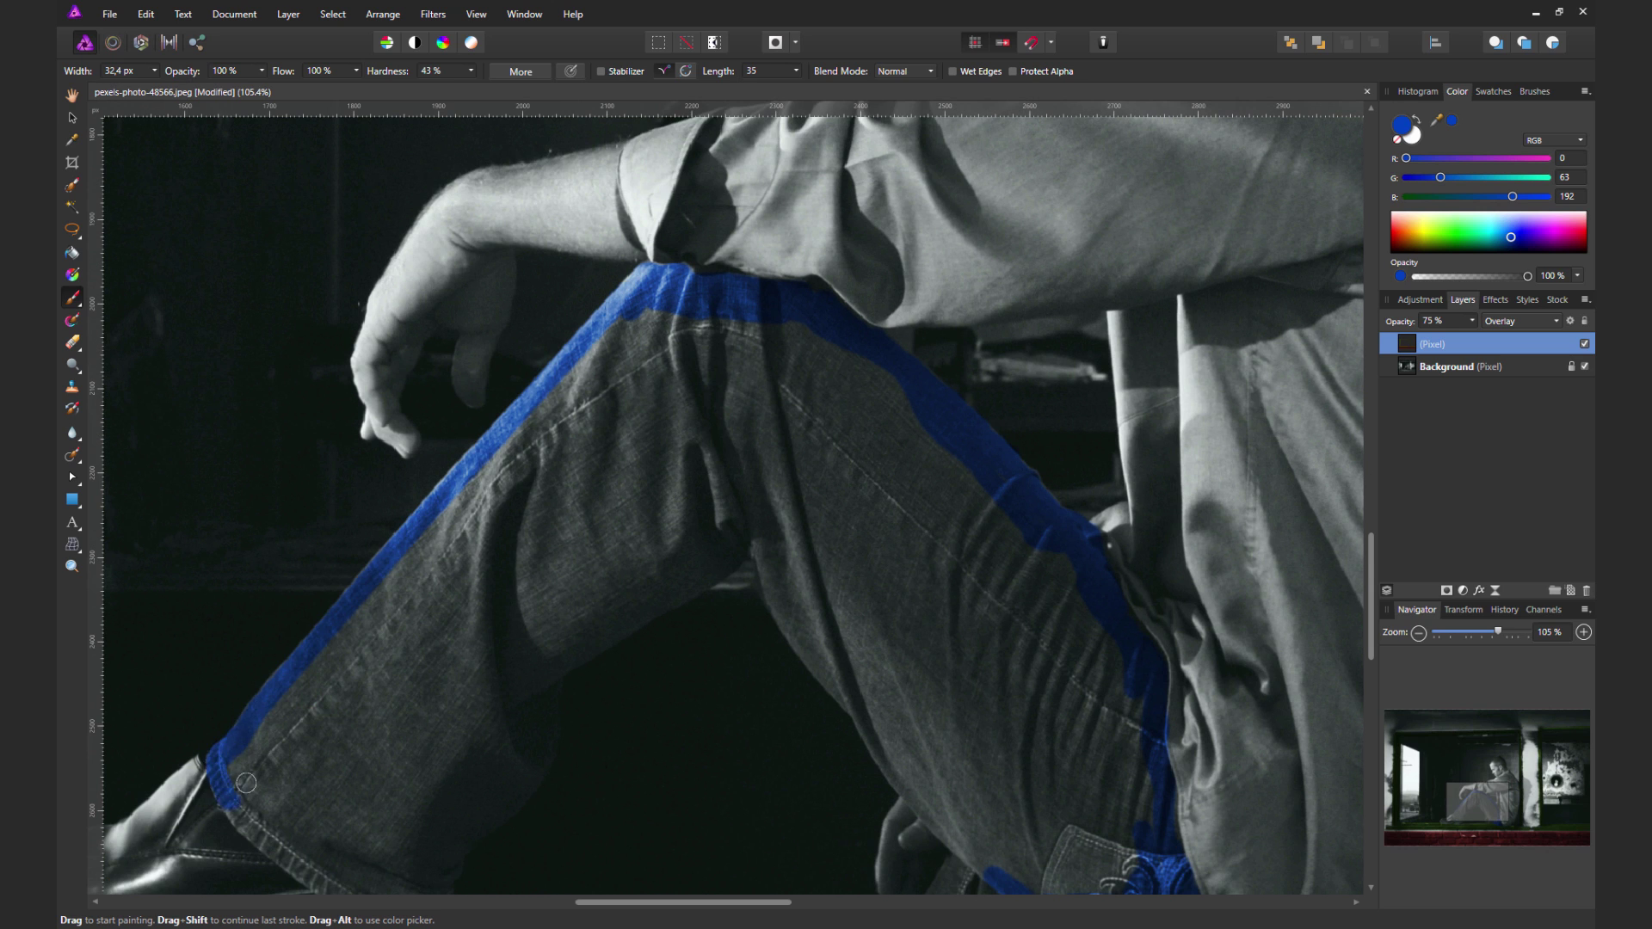
scroll(228, 796, "down", 3)
mouse_move(228, 632)
left_mouse_down()
mouse_move(356, 732)
mouse_move(348, 691)
mouse_move(409, 709)
mouse_move(442, 686)
mouse_move(431, 734)
mouse_move(452, 675)
mouse_move(536, 592)
left_mouse_up()
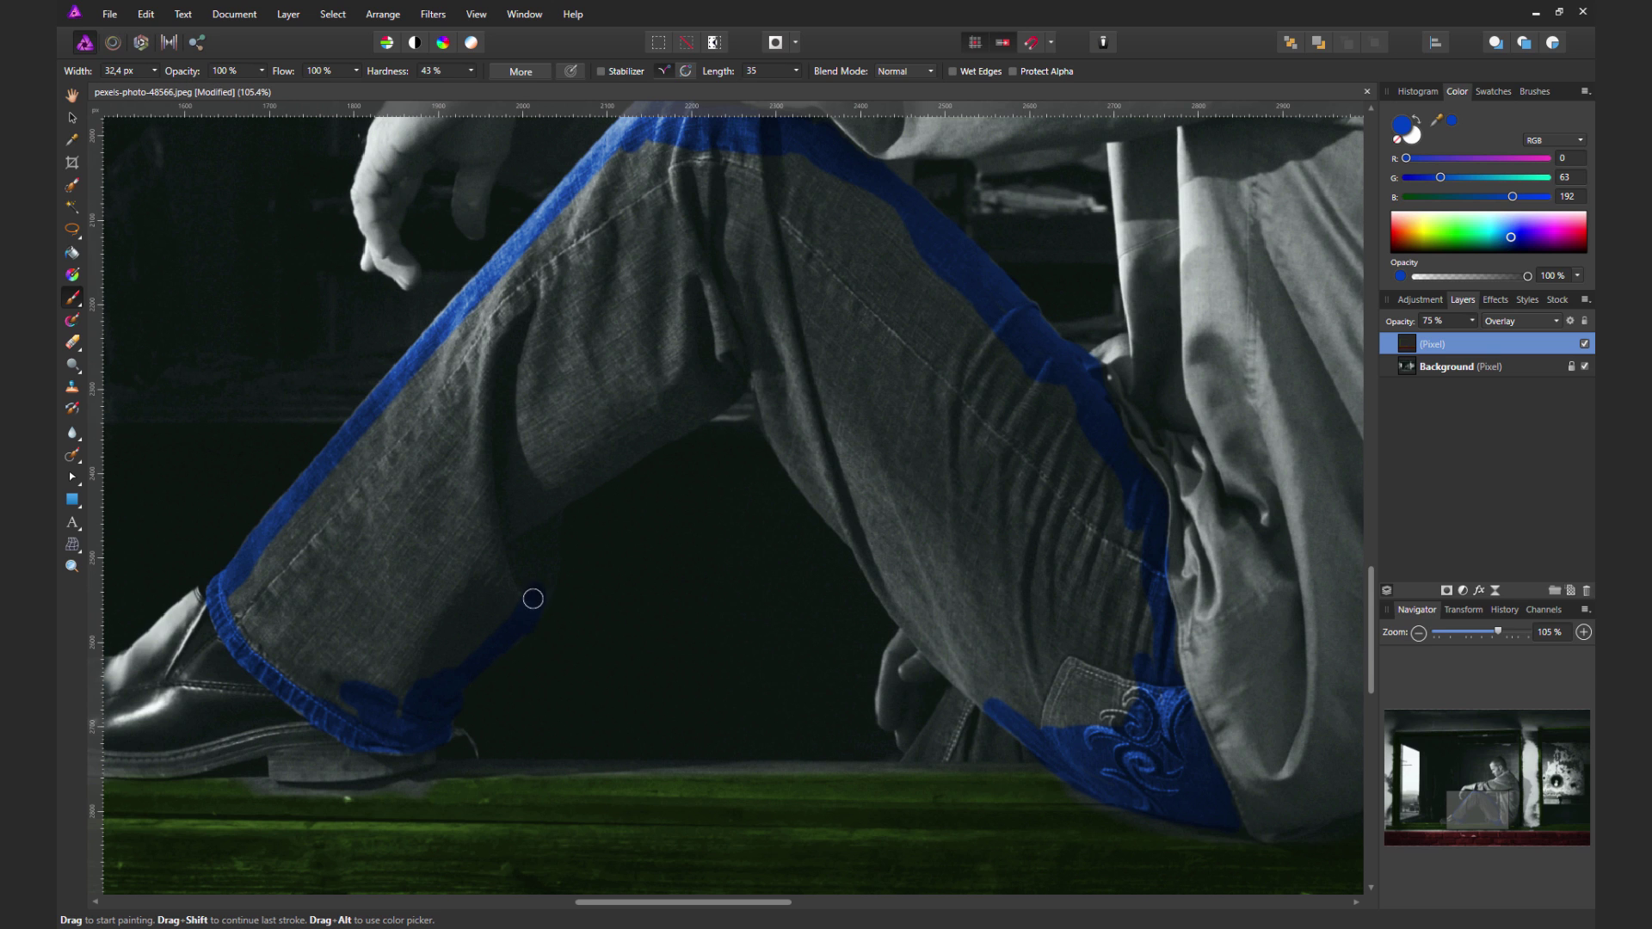
left_click_drag(545, 511, 543, 563)
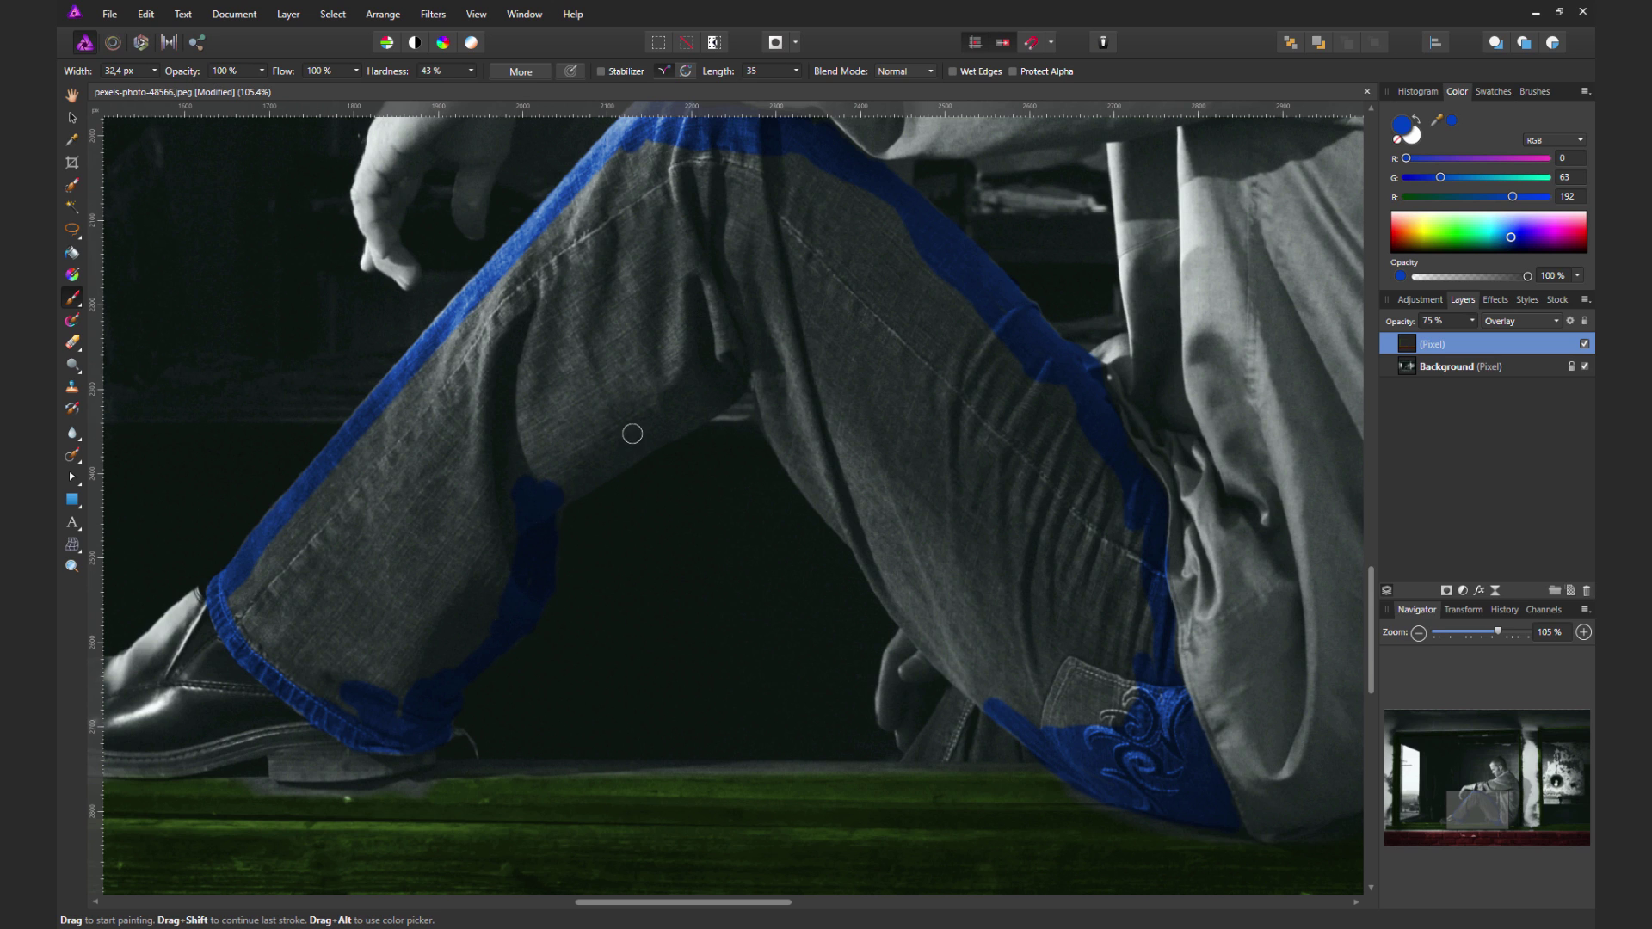
left_click(696, 412, "shift")
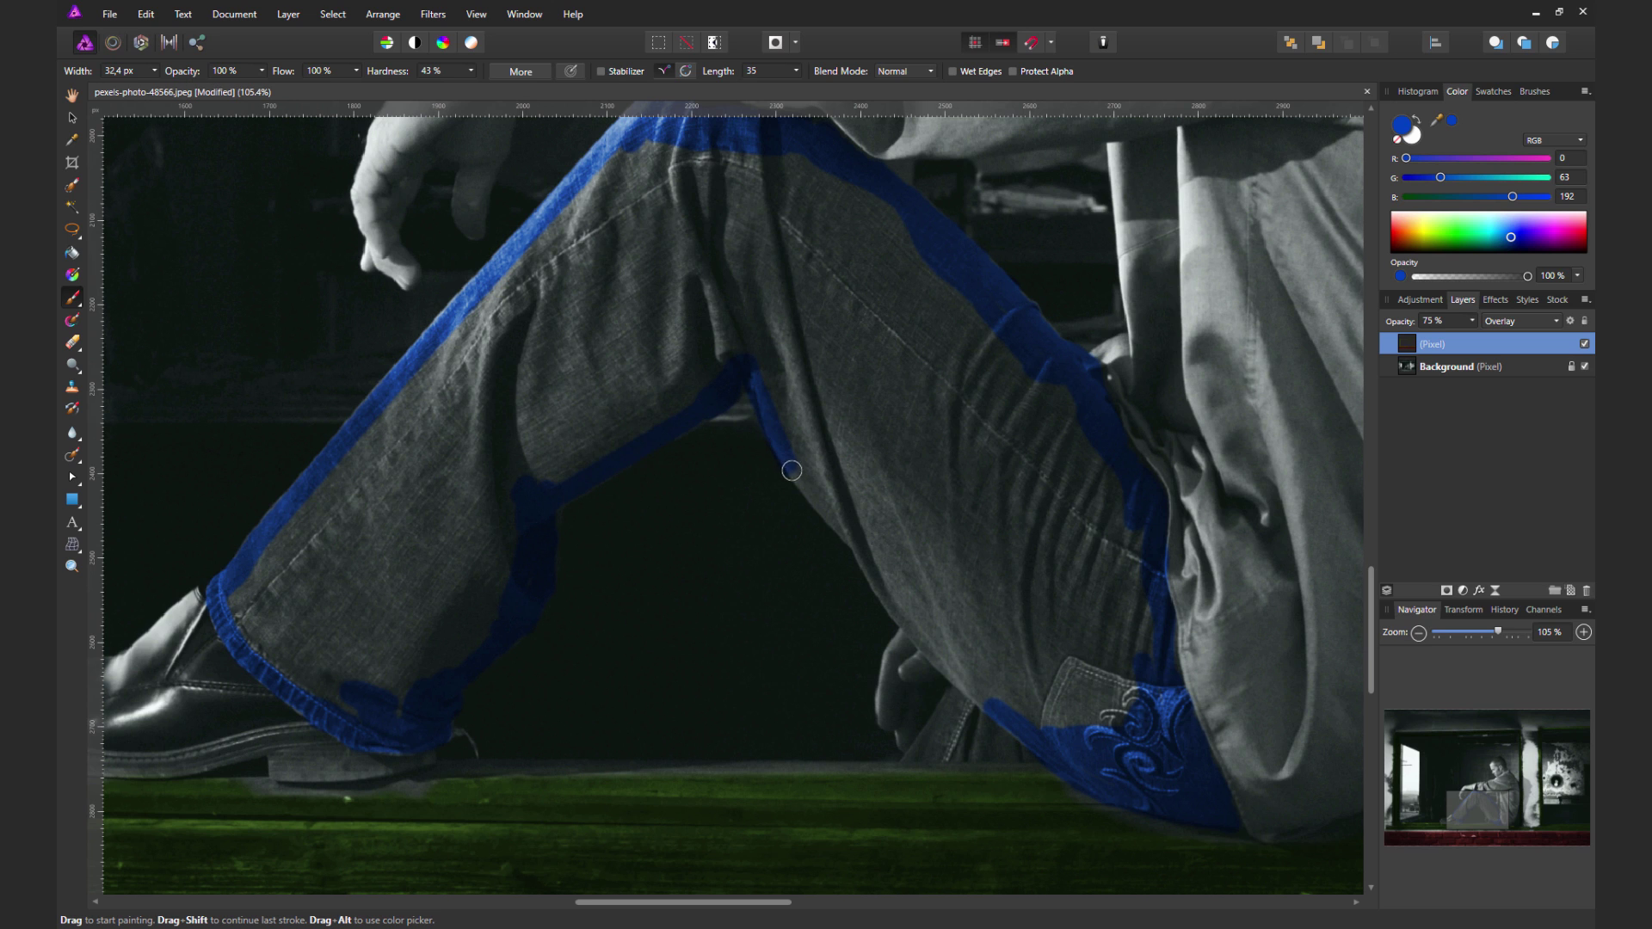
left_click_drag(935, 734, 962, 702)
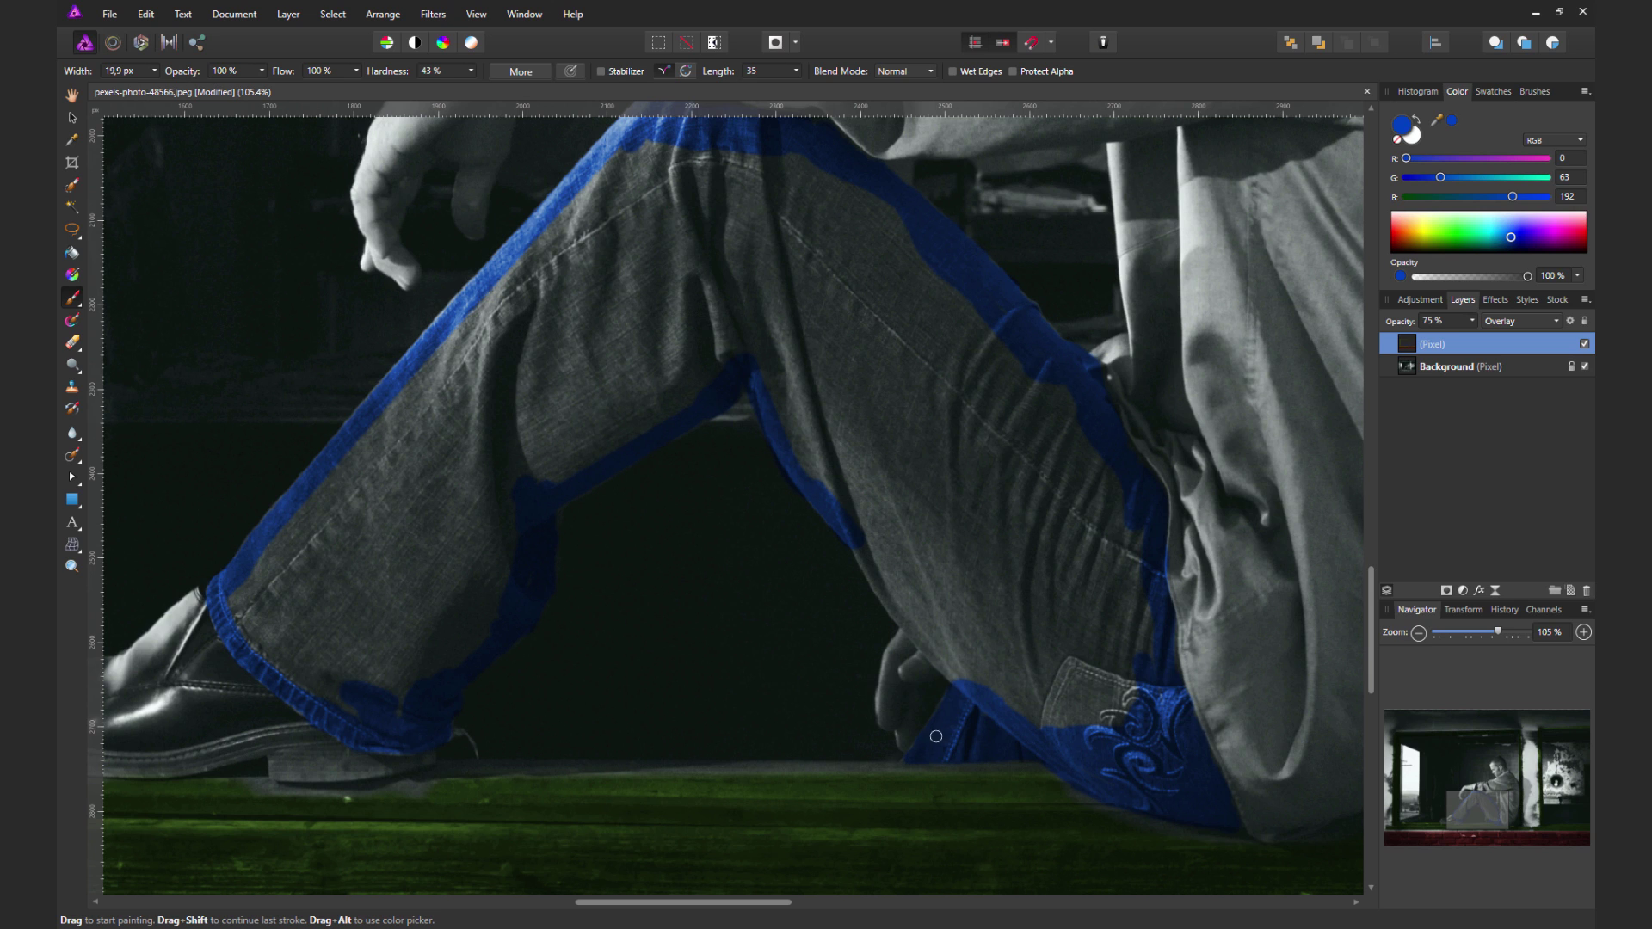
mouse_move(939, 639)
left_mouse_down()
mouse_move(869, 559)
mouse_move(787, 391)
mouse_move(612, 409)
left_mouse_up()
Enlarge the brush and fill the rest of the trouser leg with blue
key("bracketright")
key("bracketright")
key("bracketright")
mouse_move(1109, 714)
left_mouse_down()
mouse_move(1098, 583)
mouse_move(991, 590)
mouse_move(730, 166)
mouse_move(833, 369)
mouse_move(663, 364)
mouse_move(575, 257)
mouse_move(472, 380)
mouse_move(435, 616)
mouse_move(491, 605)
mouse_move(405, 527)
mouse_move(295, 627)
mouse_move(406, 424)
mouse_move(346, 526)
left_mouse_up()
scroll(347, 526, "down", 5)
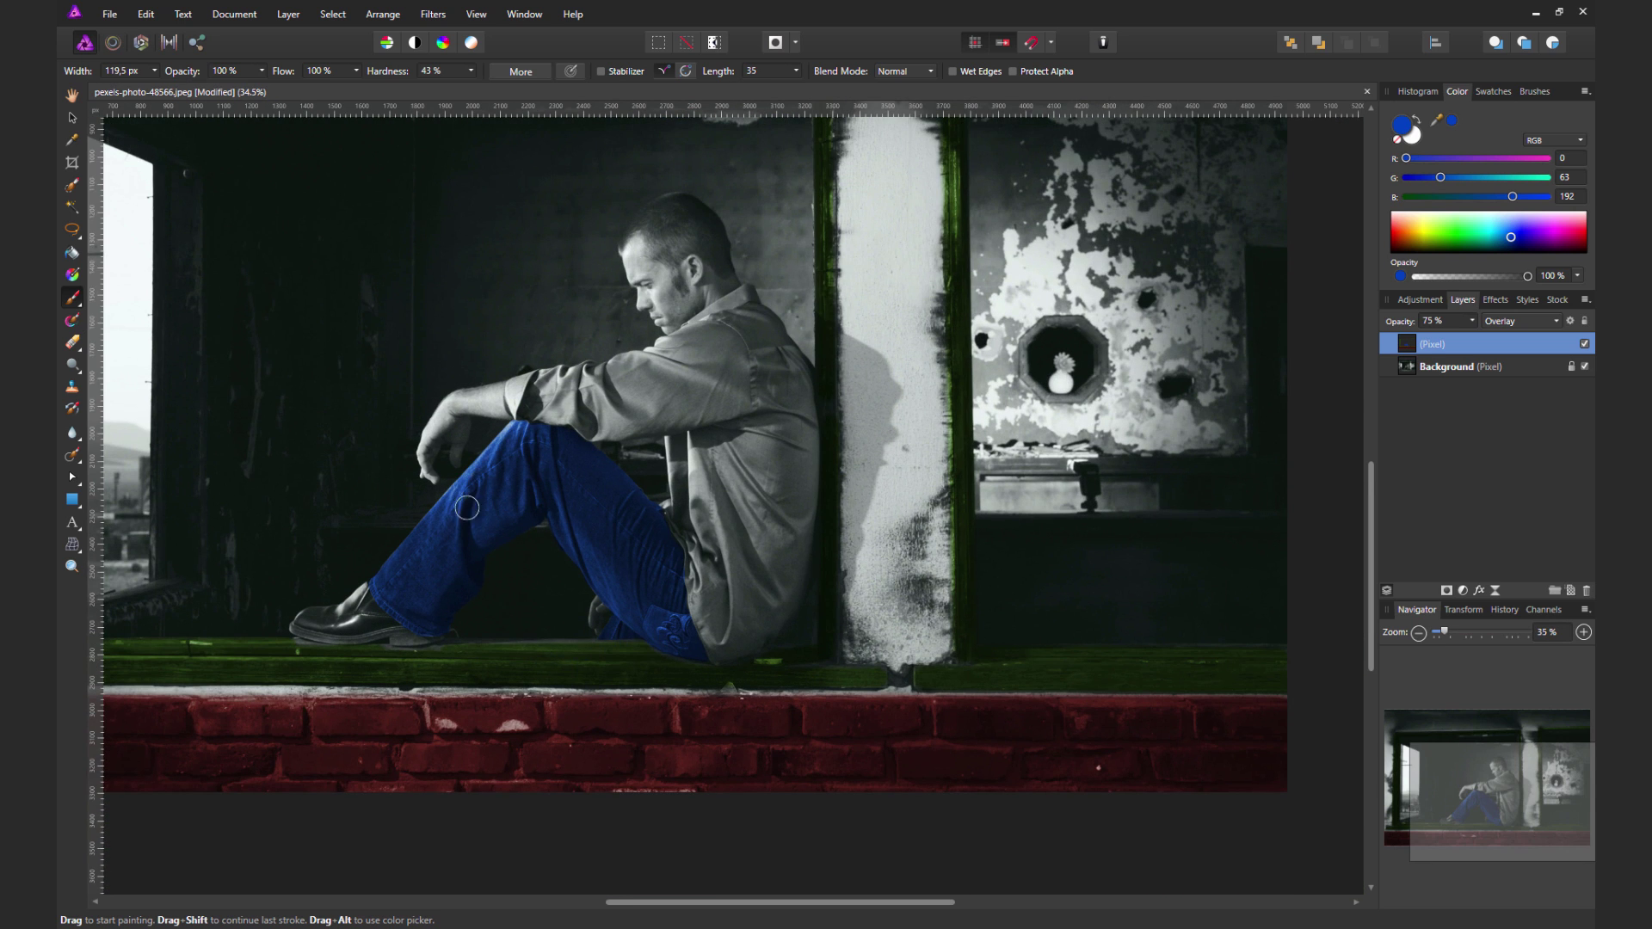
scroll(539, 619, "up", 1)
scroll(538, 620, "up", 1)
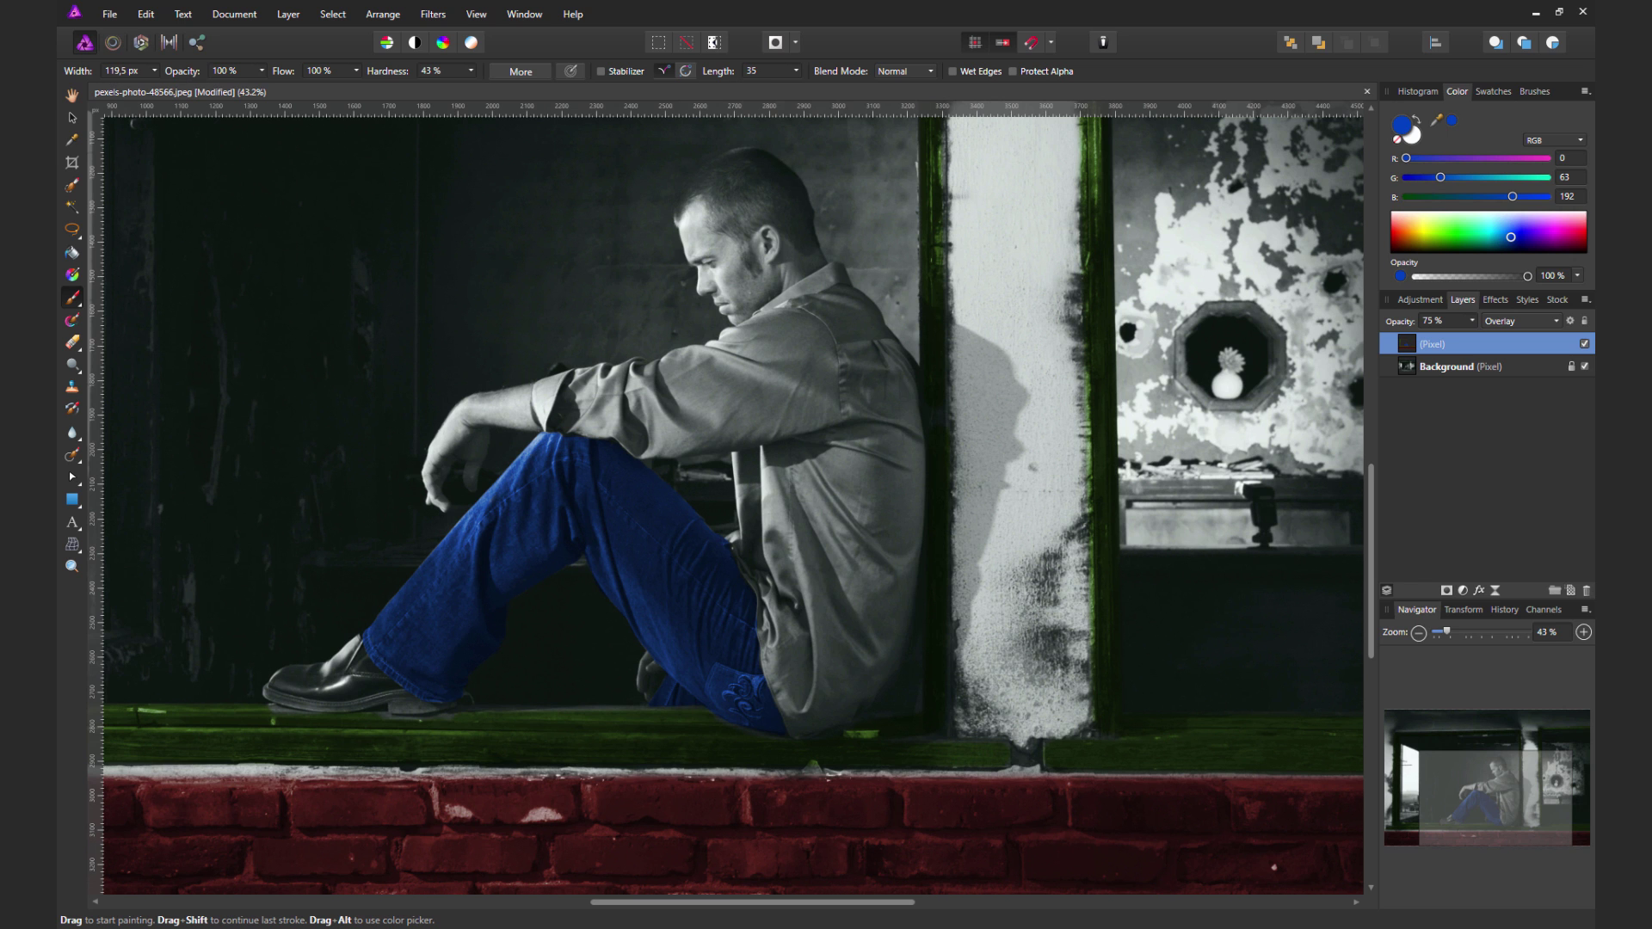
Choose purple and paint the shirt where it meets the jeans and along its hanging fold
scroll(797, 545, "up", 4)
key("ctrl+z")
left_click(1451, 120)
scroll(719, 516, "down", 1)
left_click_drag(749, 529, 685, 459)
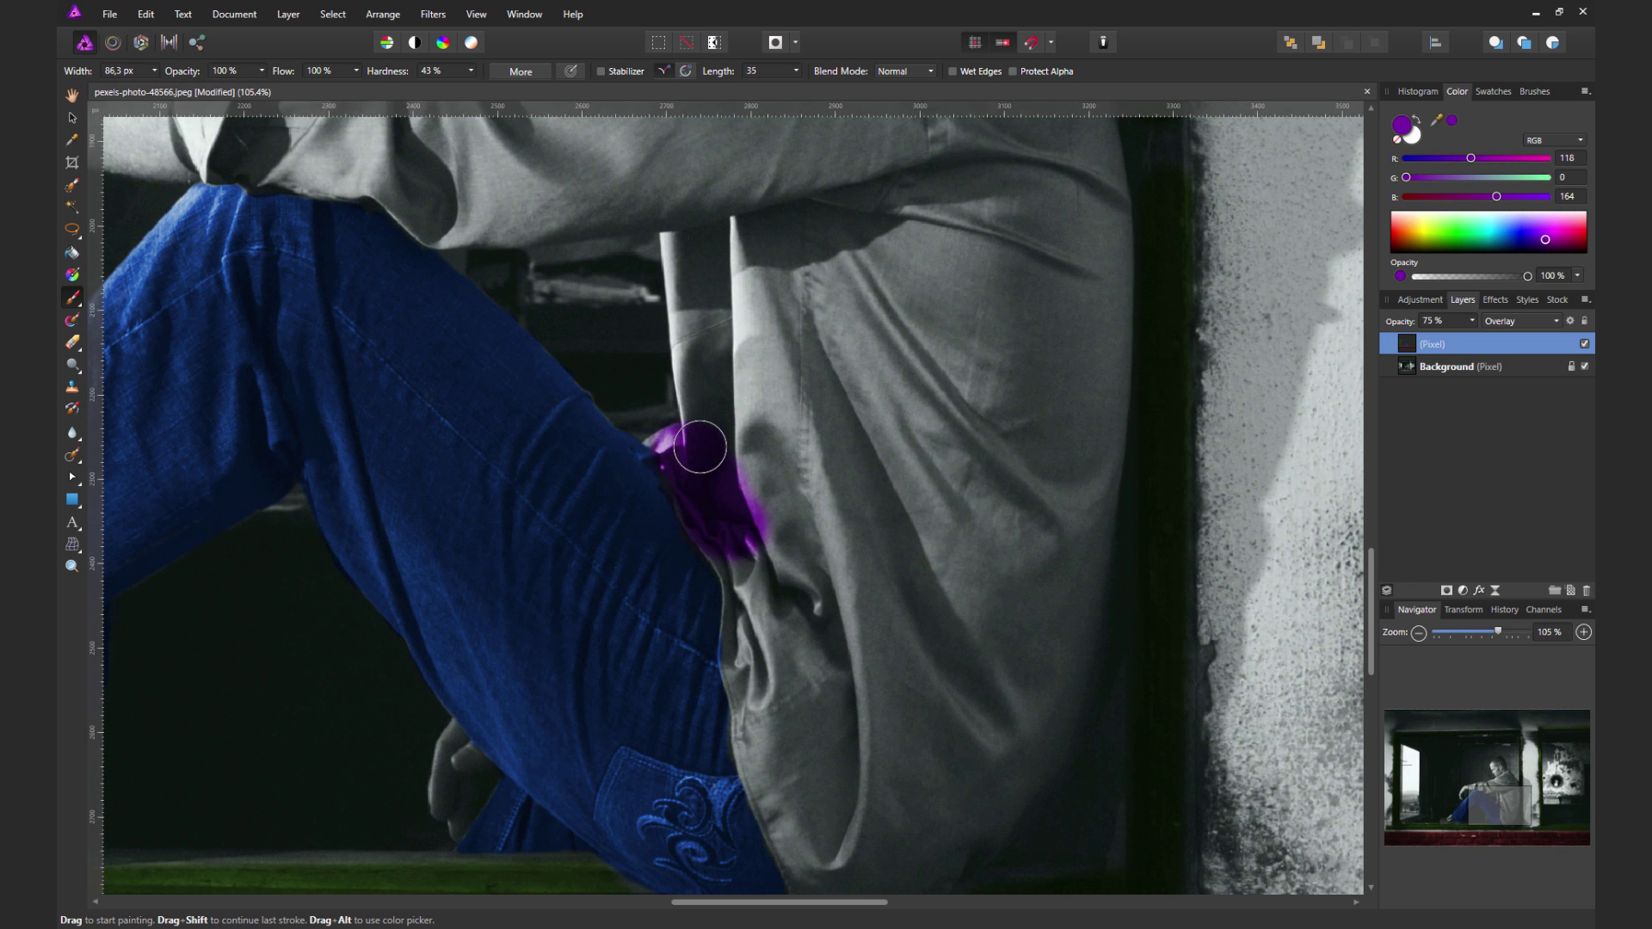
mouse_move(696, 354)
left_mouse_down()
mouse_move(685, 232)
mouse_move(751, 593)
left_mouse_up()
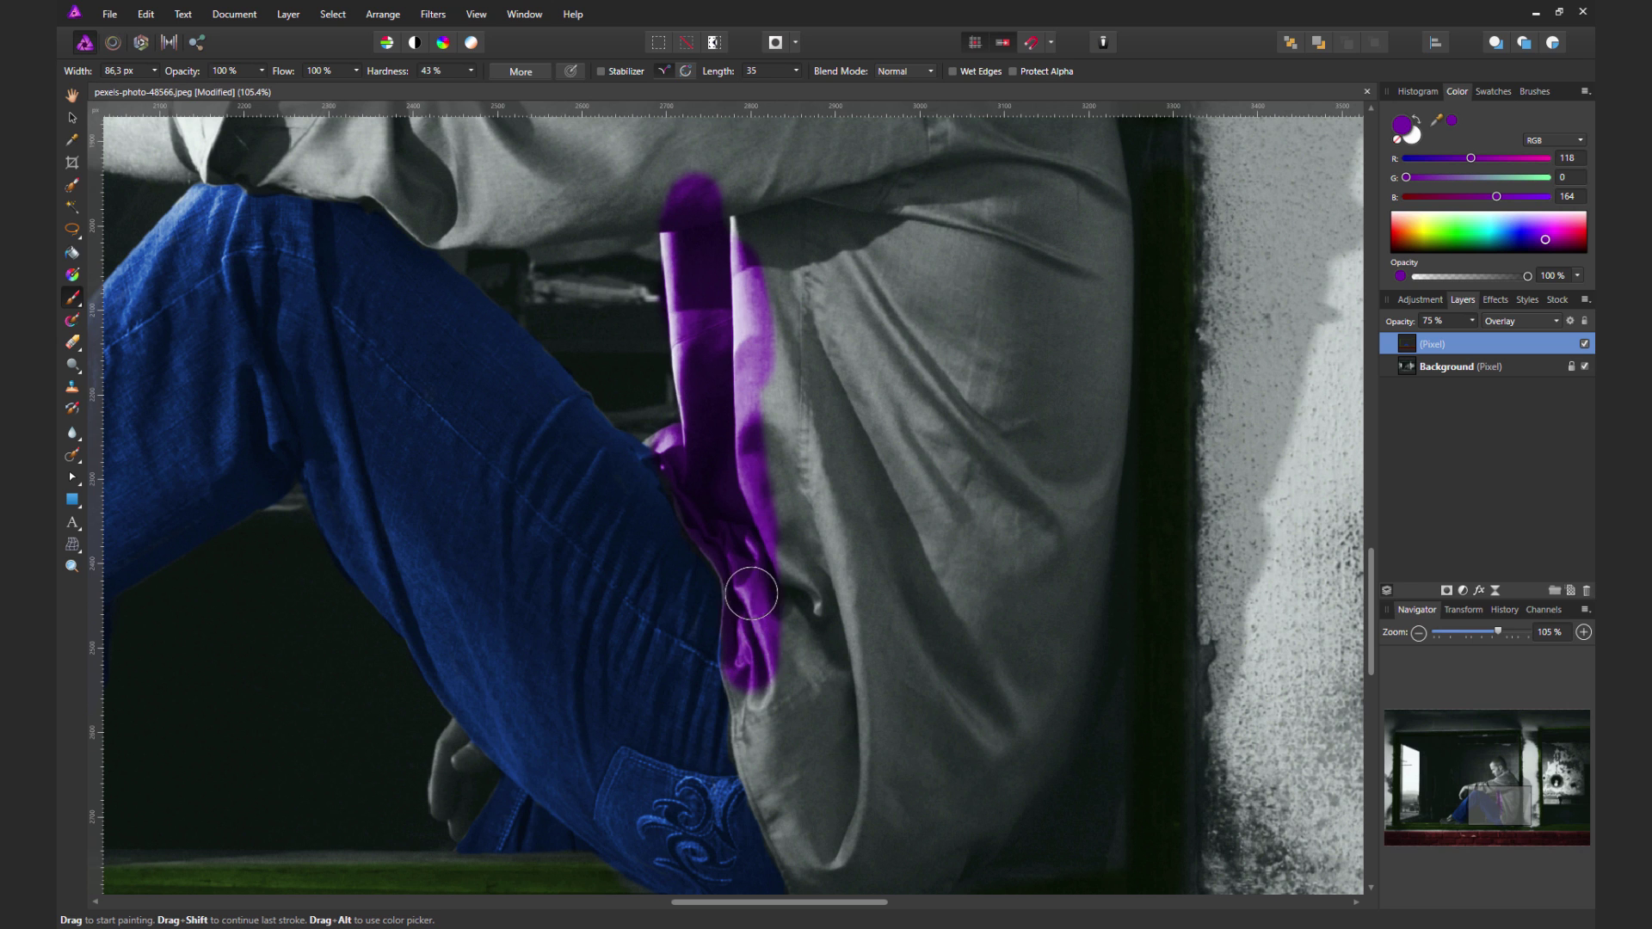
scroll(751, 593, "down", 3)
mouse_move(749, 512)
left_mouse_down()
mouse_move(779, 628)
mouse_move(765, 516)
mouse_move(813, 645)
mouse_move(926, 655)
mouse_move(870, 565)
mouse_move(1006, 549)
mouse_move(1062, 494)
mouse_move(1029, 648)
mouse_move(834, 727)
mouse_move(848, 749)
mouse_move(990, 654)
left_mouse_up()
scroll(790, 579, "down", 2)
Paint purple over the shirt's front, collar and shoulder
scroll(1061, 516, "up", 3)
scroll(1036, 567, "up", 2)
scroll(1073, 649, "up", 5)
scroll(1073, 649, "up", 1)
left_click_drag(1097, 731, 1098, 546)
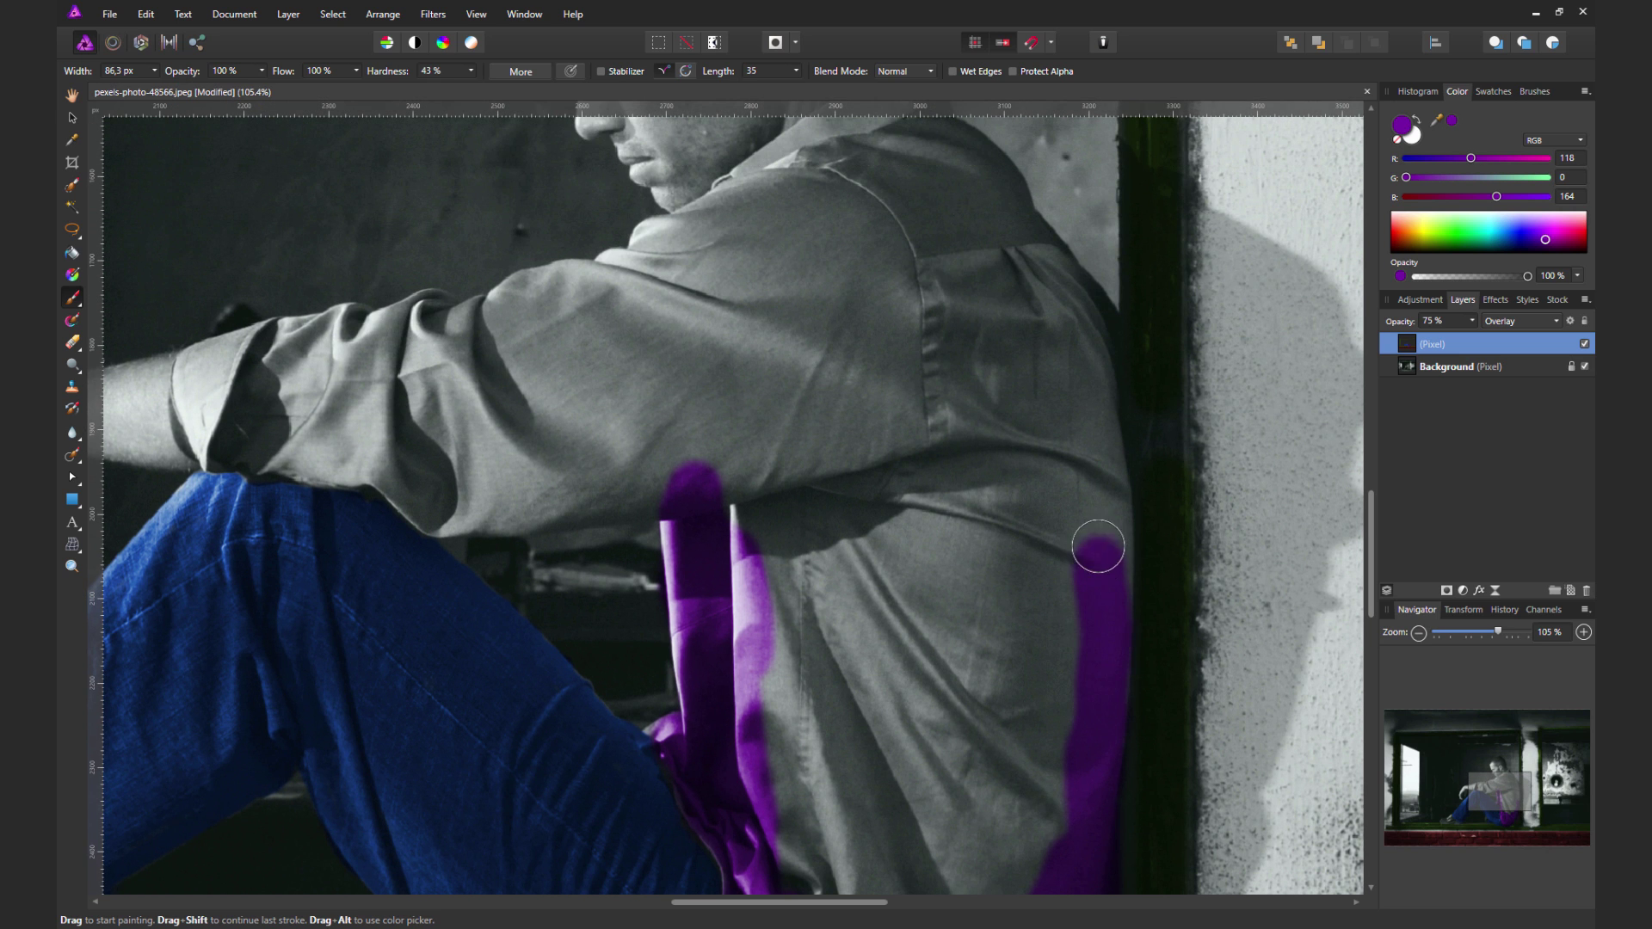
scroll(1101, 631, "up", 2)
mouse_move(1069, 608)
left_mouse_down()
mouse_move(1095, 560)
mouse_move(1085, 458)
left_mouse_up()
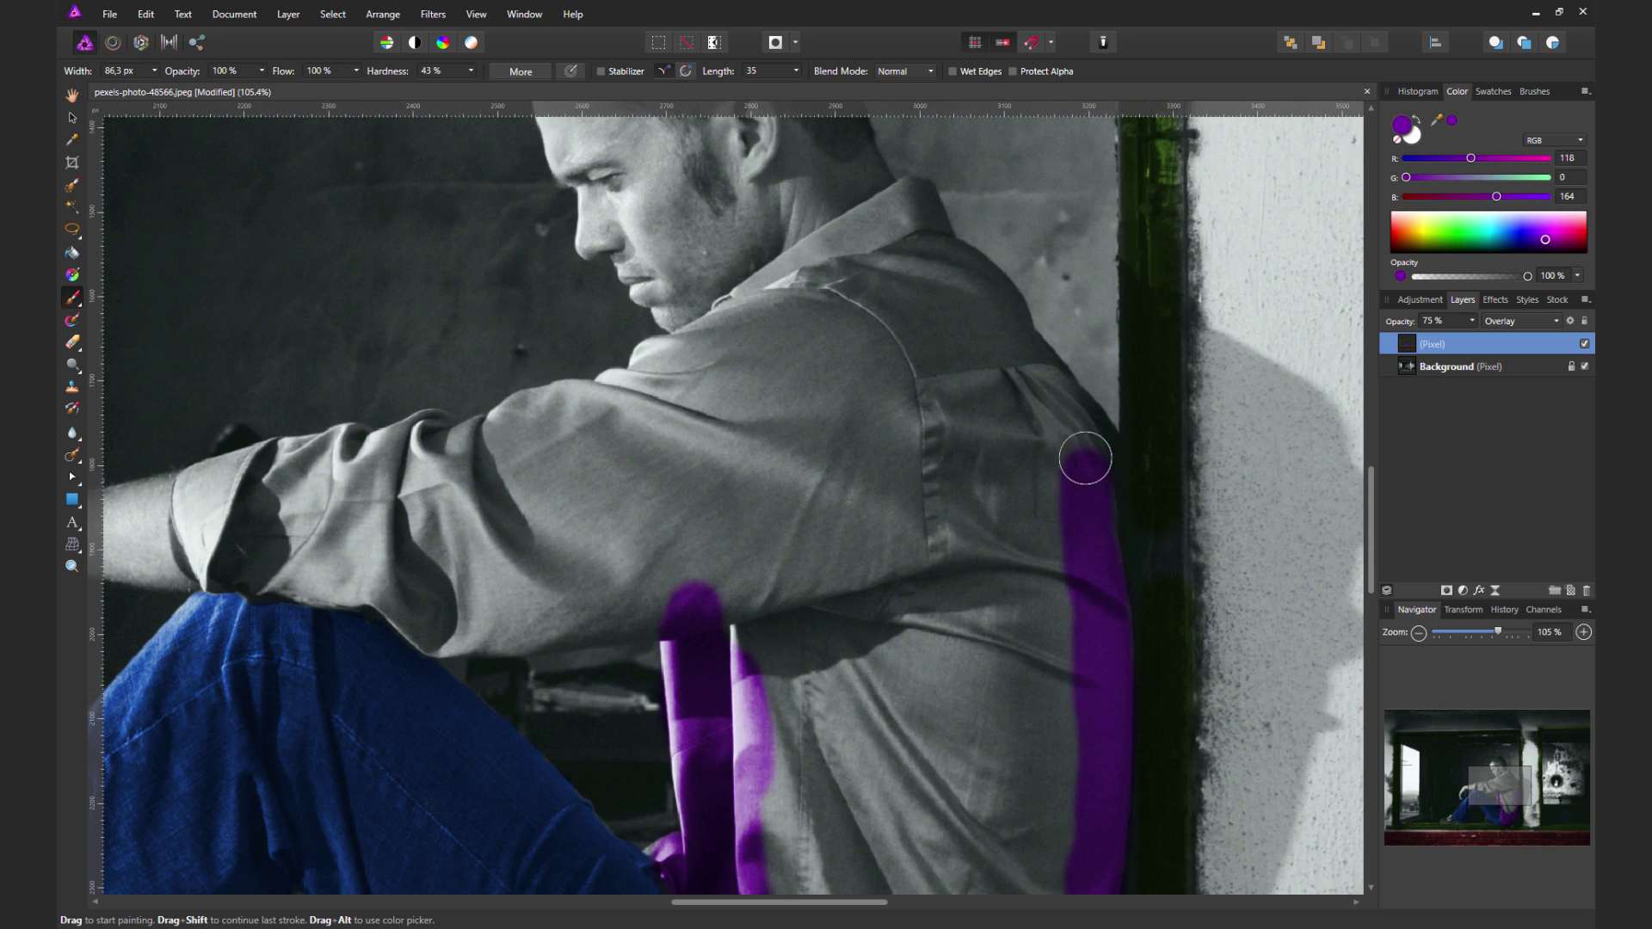
scroll(1083, 533, "up", 2)
mouse_move(1080, 516)
left_mouse_down()
mouse_move(927, 342)
mouse_move(913, 294)
mouse_move(890, 370)
left_mouse_up()
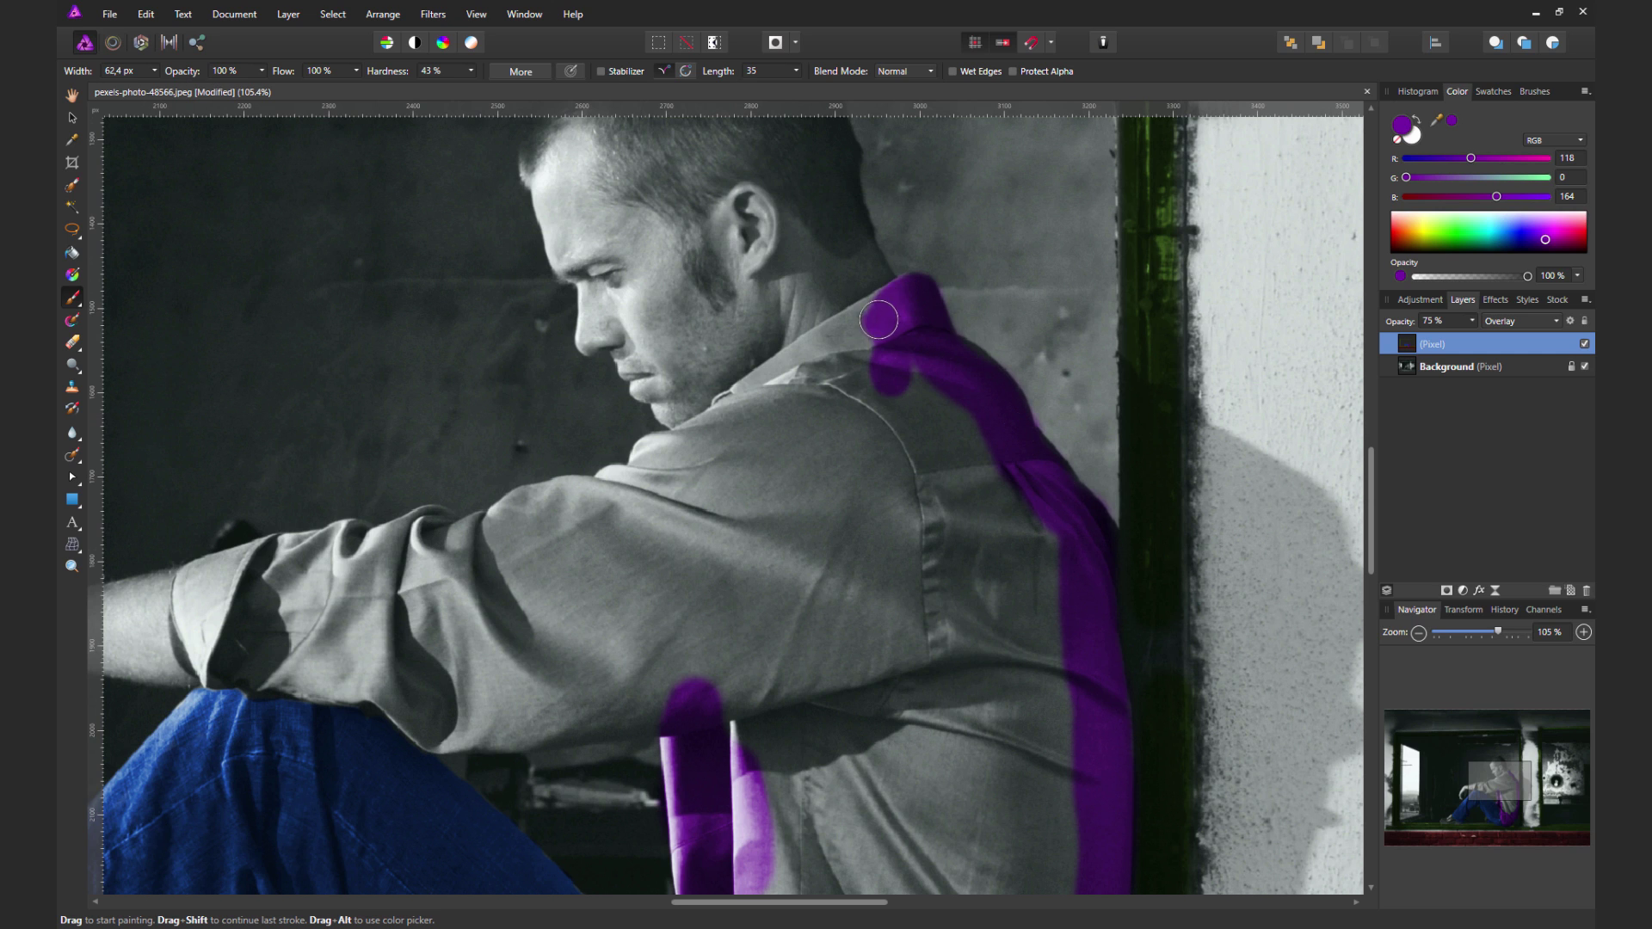
mouse_move(757, 397)
left_mouse_down()
mouse_move(784, 373)
mouse_move(641, 465)
mouse_move(874, 370)
mouse_move(700, 478)
mouse_move(284, 555)
mouse_move(194, 590)
mouse_move(215, 670)
mouse_move(237, 615)
mouse_move(271, 684)
mouse_move(383, 692)
mouse_move(421, 725)
mouse_move(542, 731)
mouse_move(761, 701)
left_mouse_up()
Enlarge the brush and fill the forearm sleeve and shirt back with purple
key("bracketright")
left_click(435, 631)
key("bracketright")
key("bracketright")
mouse_move(435, 631)
left_mouse_down()
mouse_move(292, 598)
mouse_move(507, 620)
mouse_move(549, 589)
mouse_move(782, 539)
mouse_move(877, 568)
mouse_move(851, 697)
mouse_move(916, 610)
mouse_move(940, 461)
mouse_move(853, 437)
mouse_move(895, 579)
left_mouse_up()
key("bracketright")
key("bracketright")
key("bracketright")
scroll(877, 557, "down", 5)
scroll(877, 556, "down", 2)
scroll(870, 579, "up", 1)
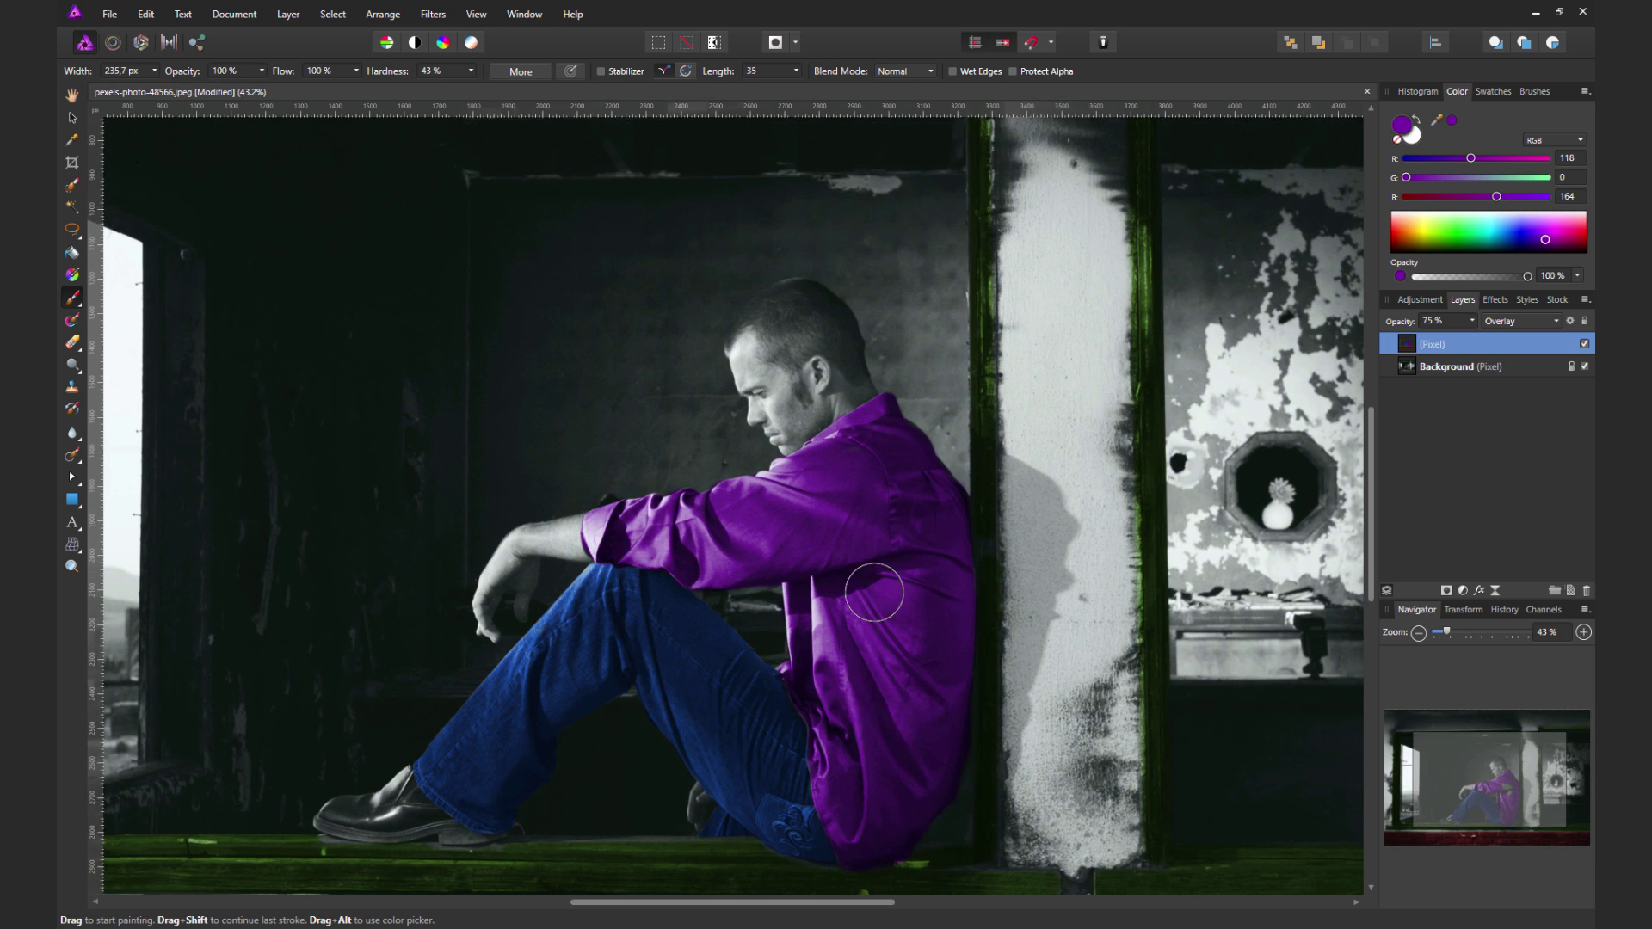
scroll(869, 579, "down", 2)
scroll(849, 591, "right", 1)
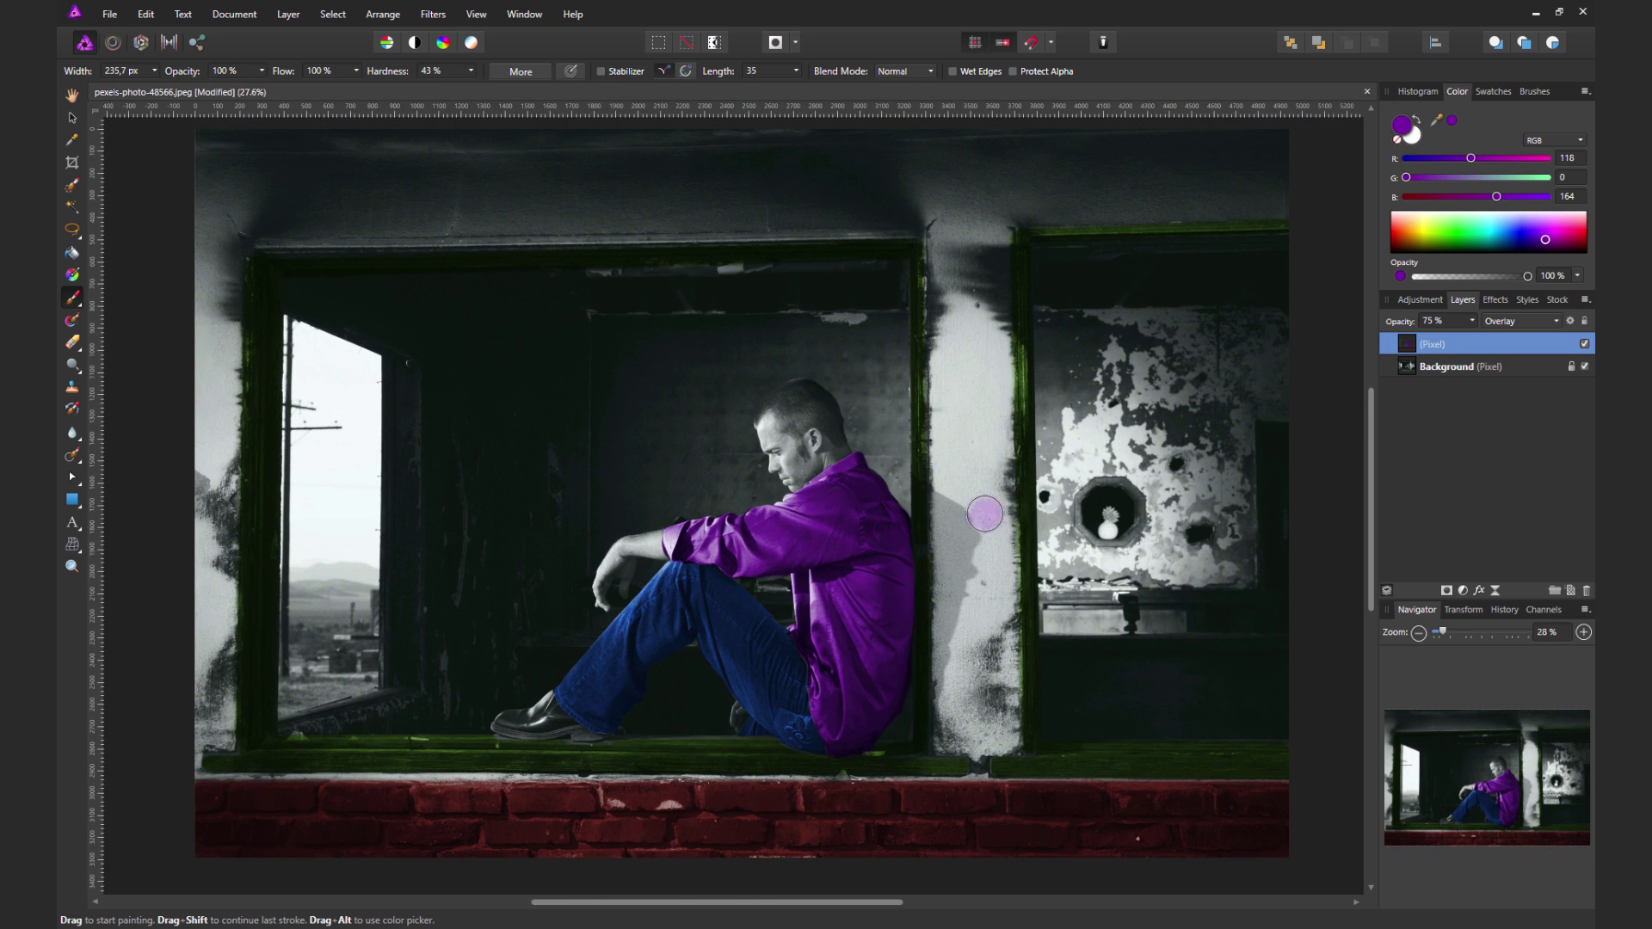
Choose salmon (255,168,140) and paint the man's hair, back of head, temple and face
left_click(1453, 120)
scroll(860, 490, "up", 5)
scroll(861, 490, "up", 1)
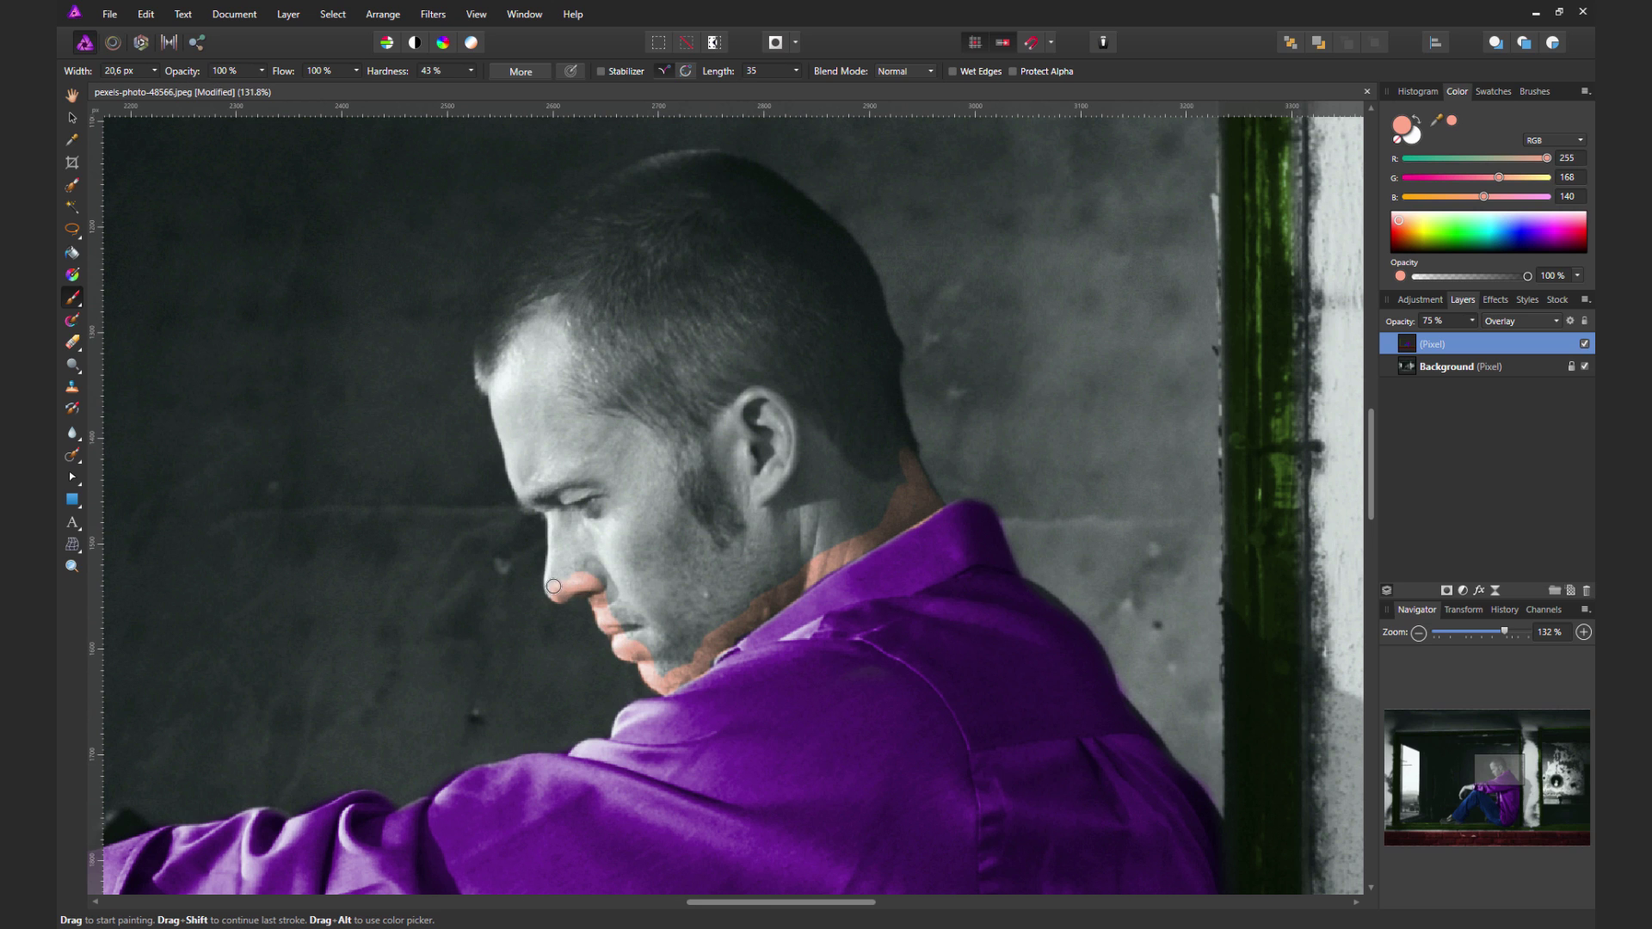
scroll(567, 551, "up", 1)
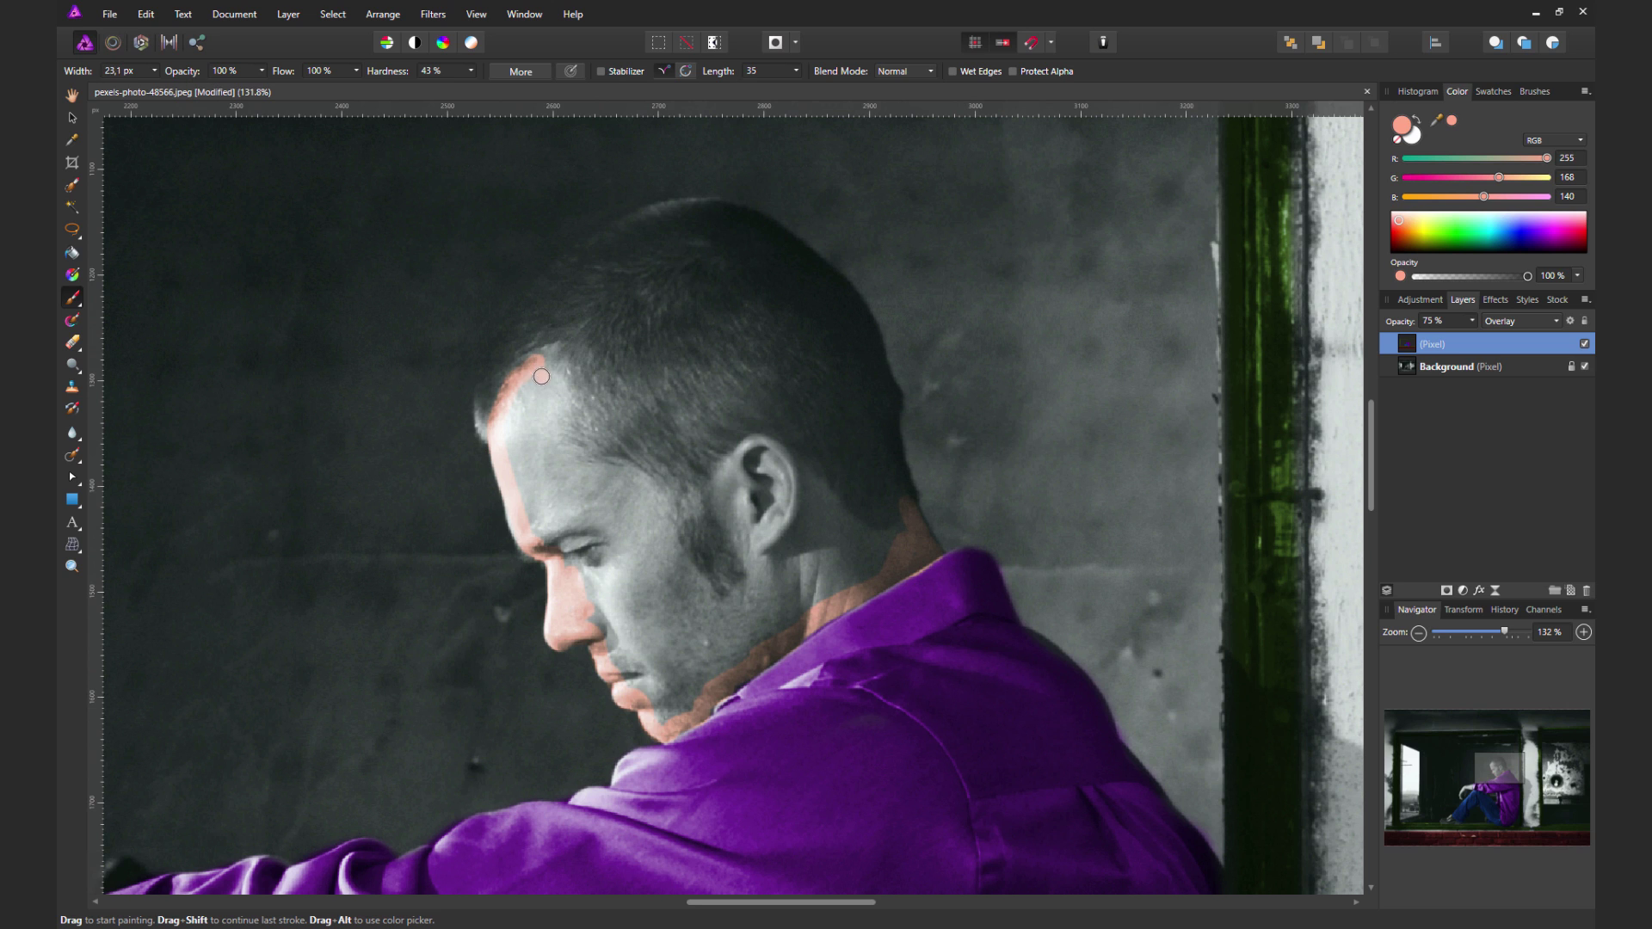
mouse_move(504, 402)
left_mouse_down()
mouse_move(644, 244)
mouse_move(831, 317)
left_mouse_up()
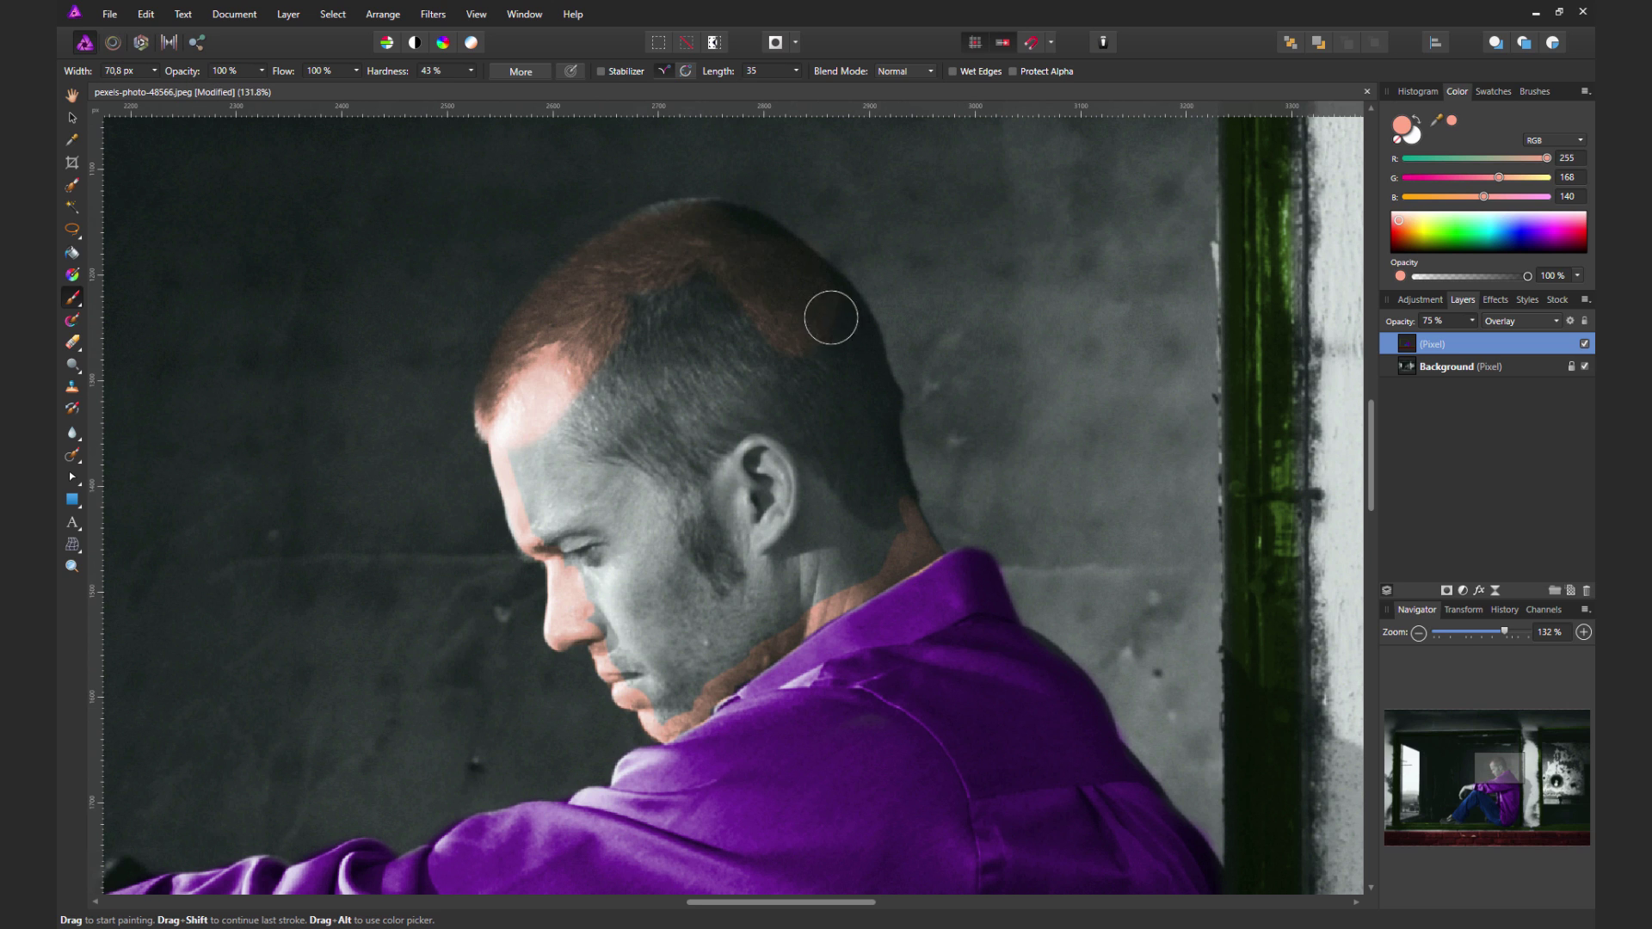
left_click_drag(677, 228, 785, 391)
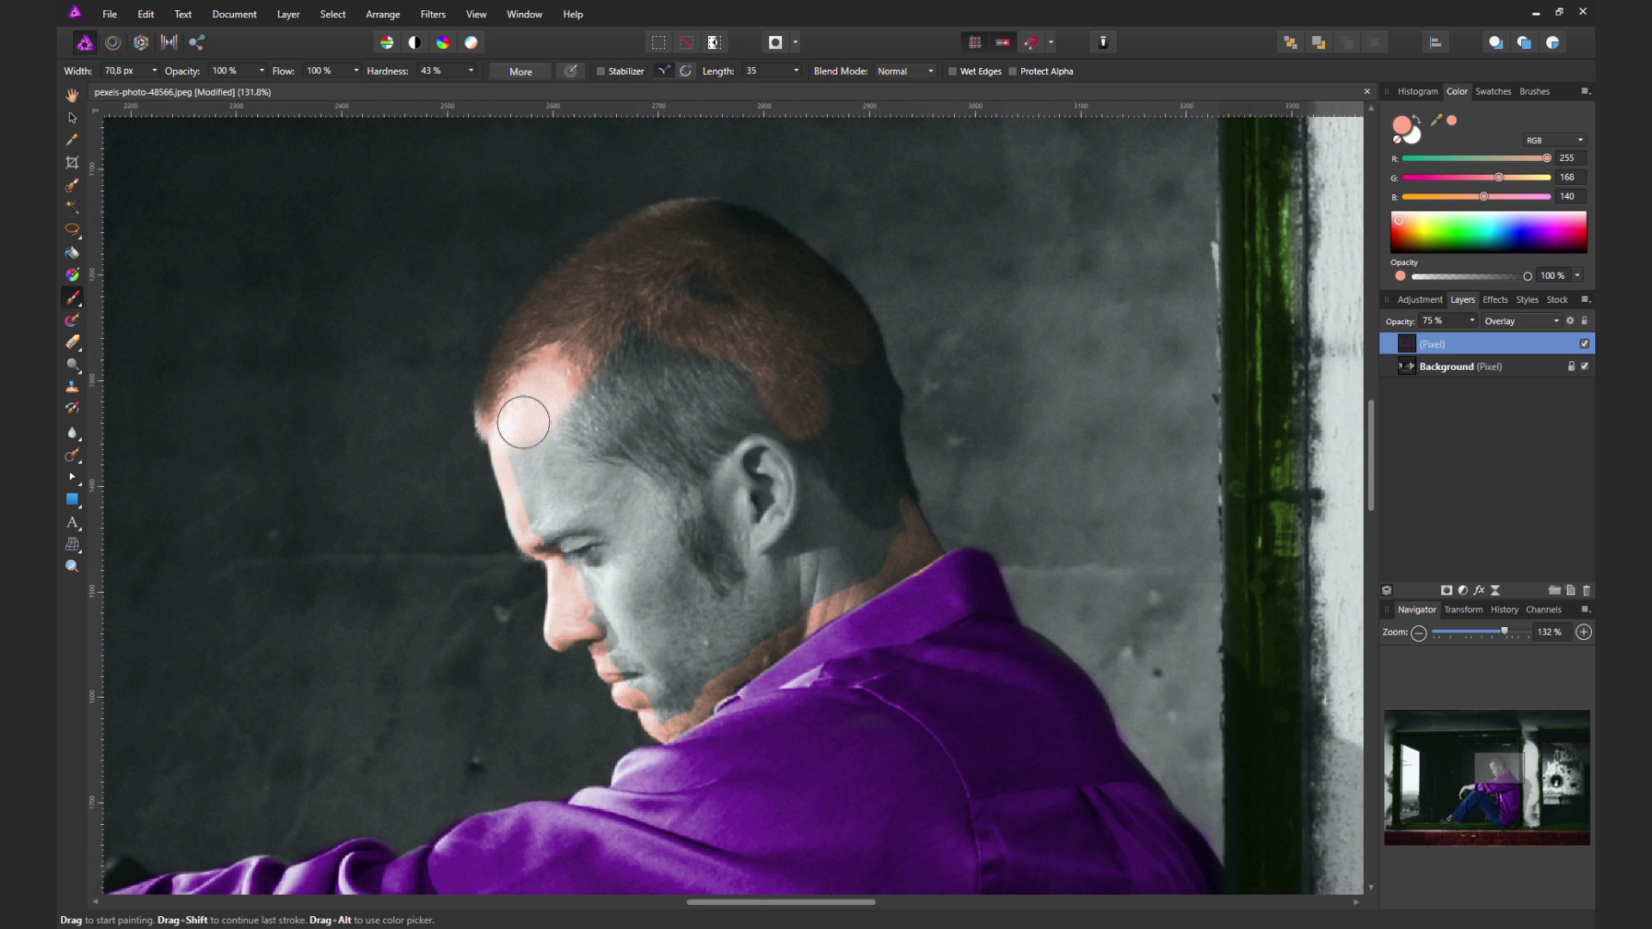
mouse_move(519, 421)
left_mouse_down()
mouse_move(753, 351)
mouse_move(863, 387)
mouse_move(874, 468)
mouse_move(817, 589)
mouse_move(638, 641)
mouse_move(813, 512)
mouse_move(701, 362)
mouse_move(535, 468)
mouse_move(663, 538)
mouse_move(656, 473)
left_mouse_up()
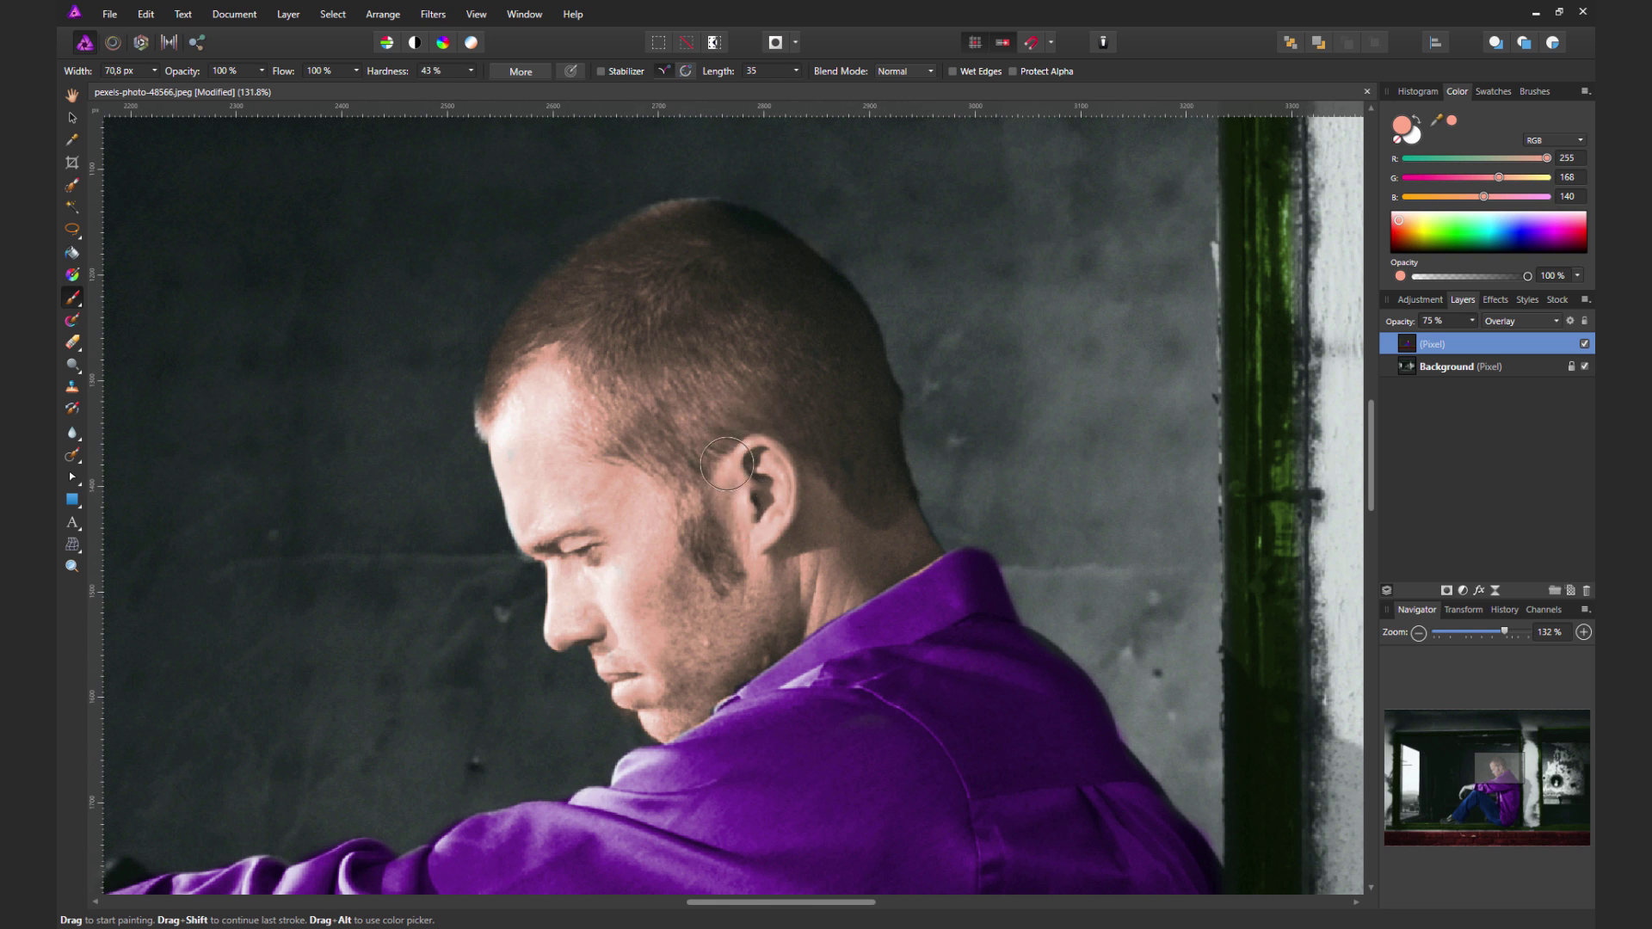
key("ctrl+0")
Paint the salmon skin tone over the forearm, its underside and the back of the hand
scroll(404, 551, "up", 5)
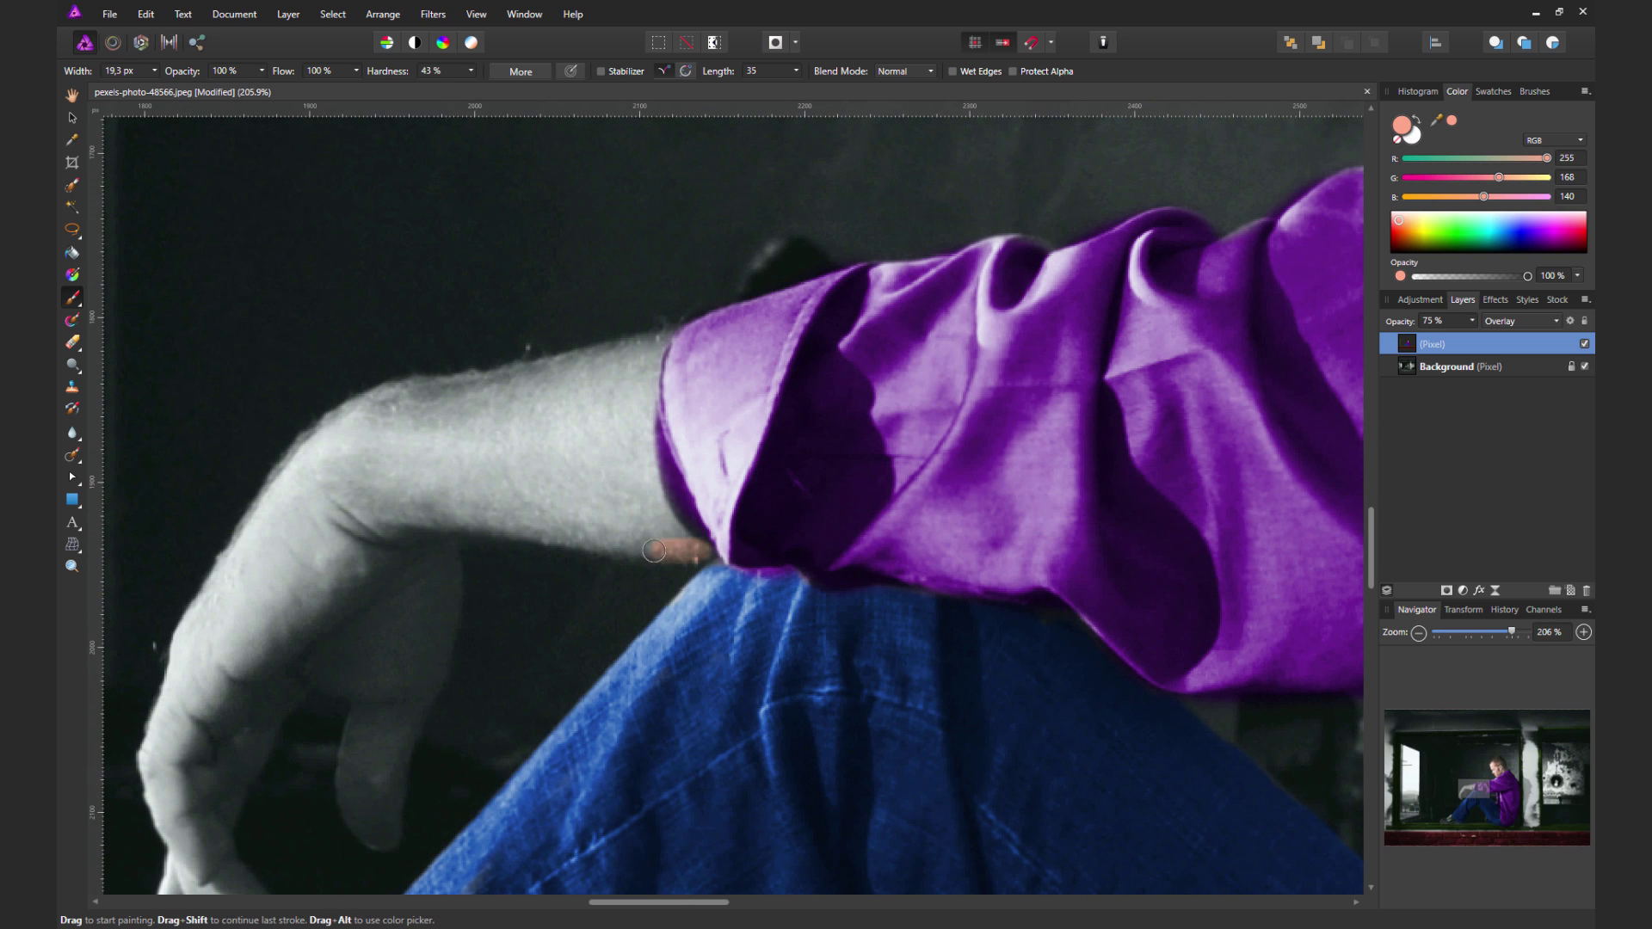
mouse_move(654, 551)
left_mouse_down()
mouse_move(653, 331)
mouse_move(381, 403)
mouse_move(265, 498)
mouse_move(228, 567)
left_mouse_up()
scroll(250, 398, "down", 3)
mouse_move(250, 398)
left_mouse_down()
mouse_move(196, 461)
mouse_move(153, 591)
mouse_move(179, 663)
left_mouse_up()
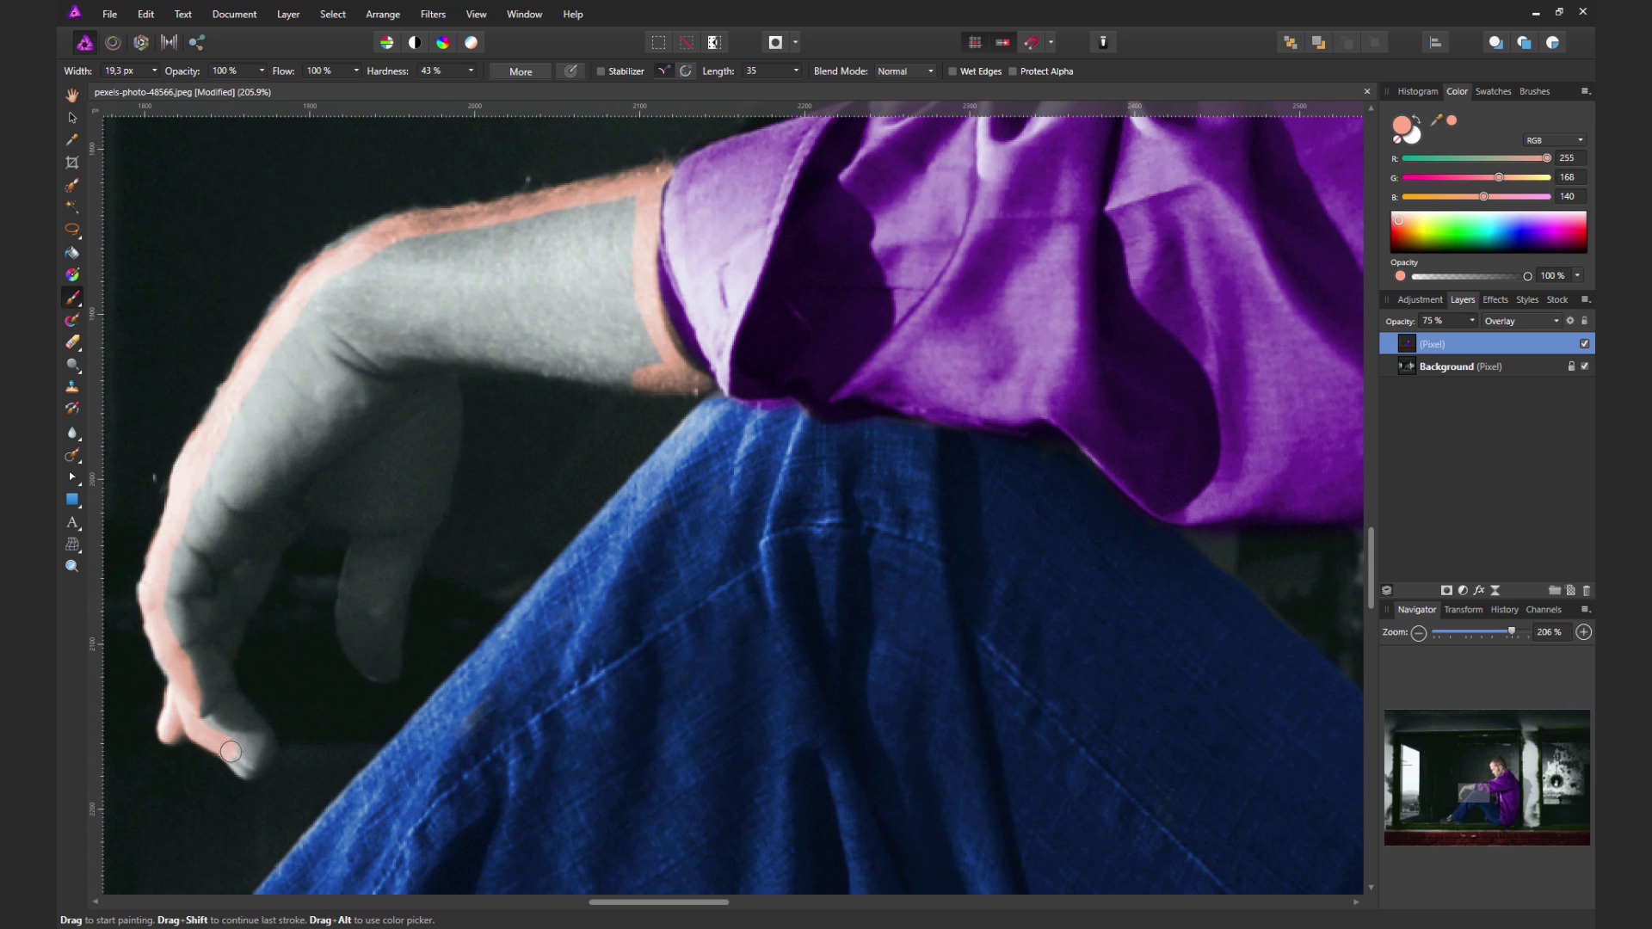
mouse_move(219, 660)
left_mouse_down()
mouse_move(273, 535)
mouse_move(364, 563)
left_mouse_up()
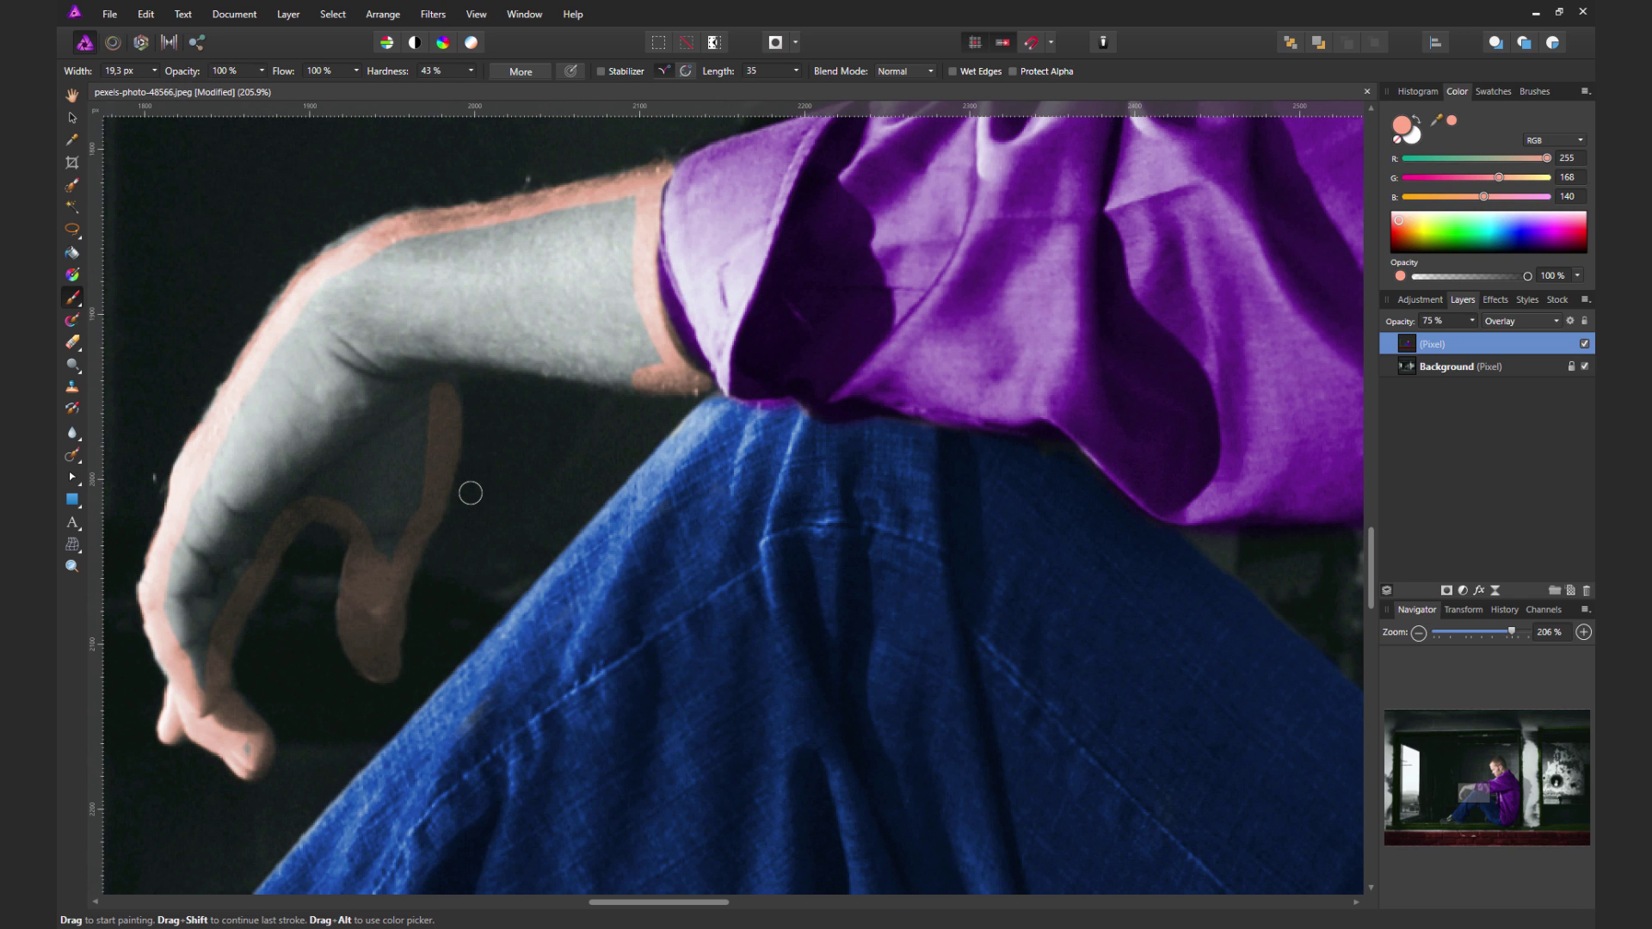
mouse_move(447, 393)
left_mouse_down()
mouse_move(521, 363)
mouse_move(606, 375)
mouse_move(619, 210)
mouse_move(590, 302)
mouse_move(443, 245)
mouse_move(212, 463)
left_mouse_up()
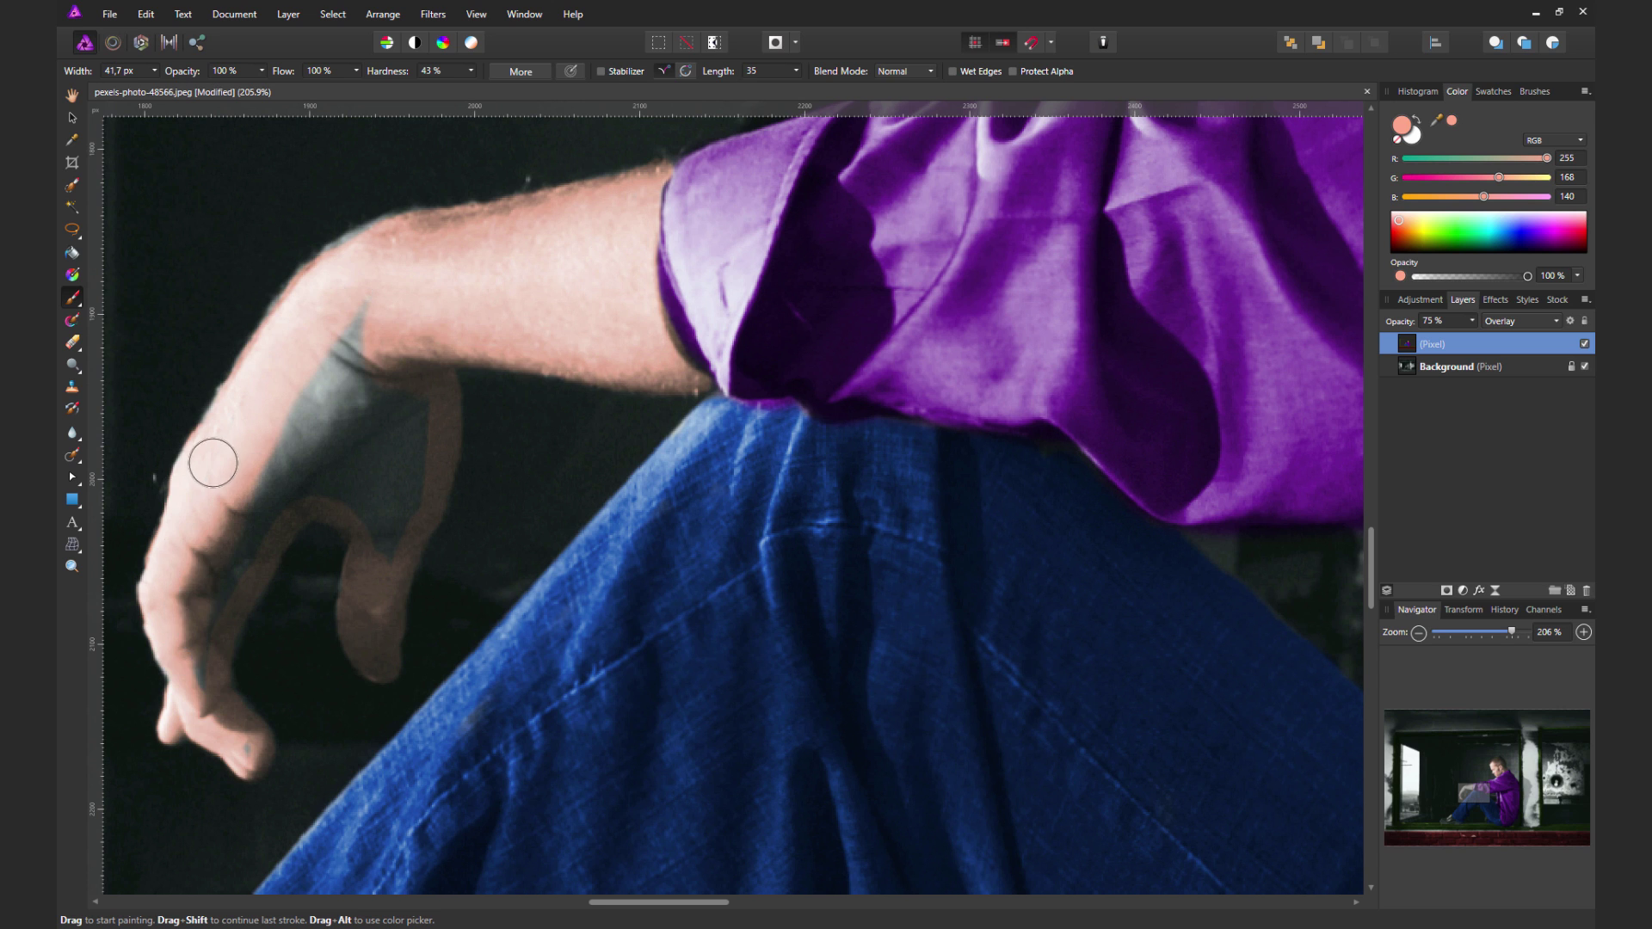
mouse_move(236, 738)
left_mouse_down()
mouse_move(240, 554)
mouse_move(287, 494)
mouse_move(413, 416)
mouse_move(317, 404)
left_mouse_up()
scroll(363, 456, "down", 5)
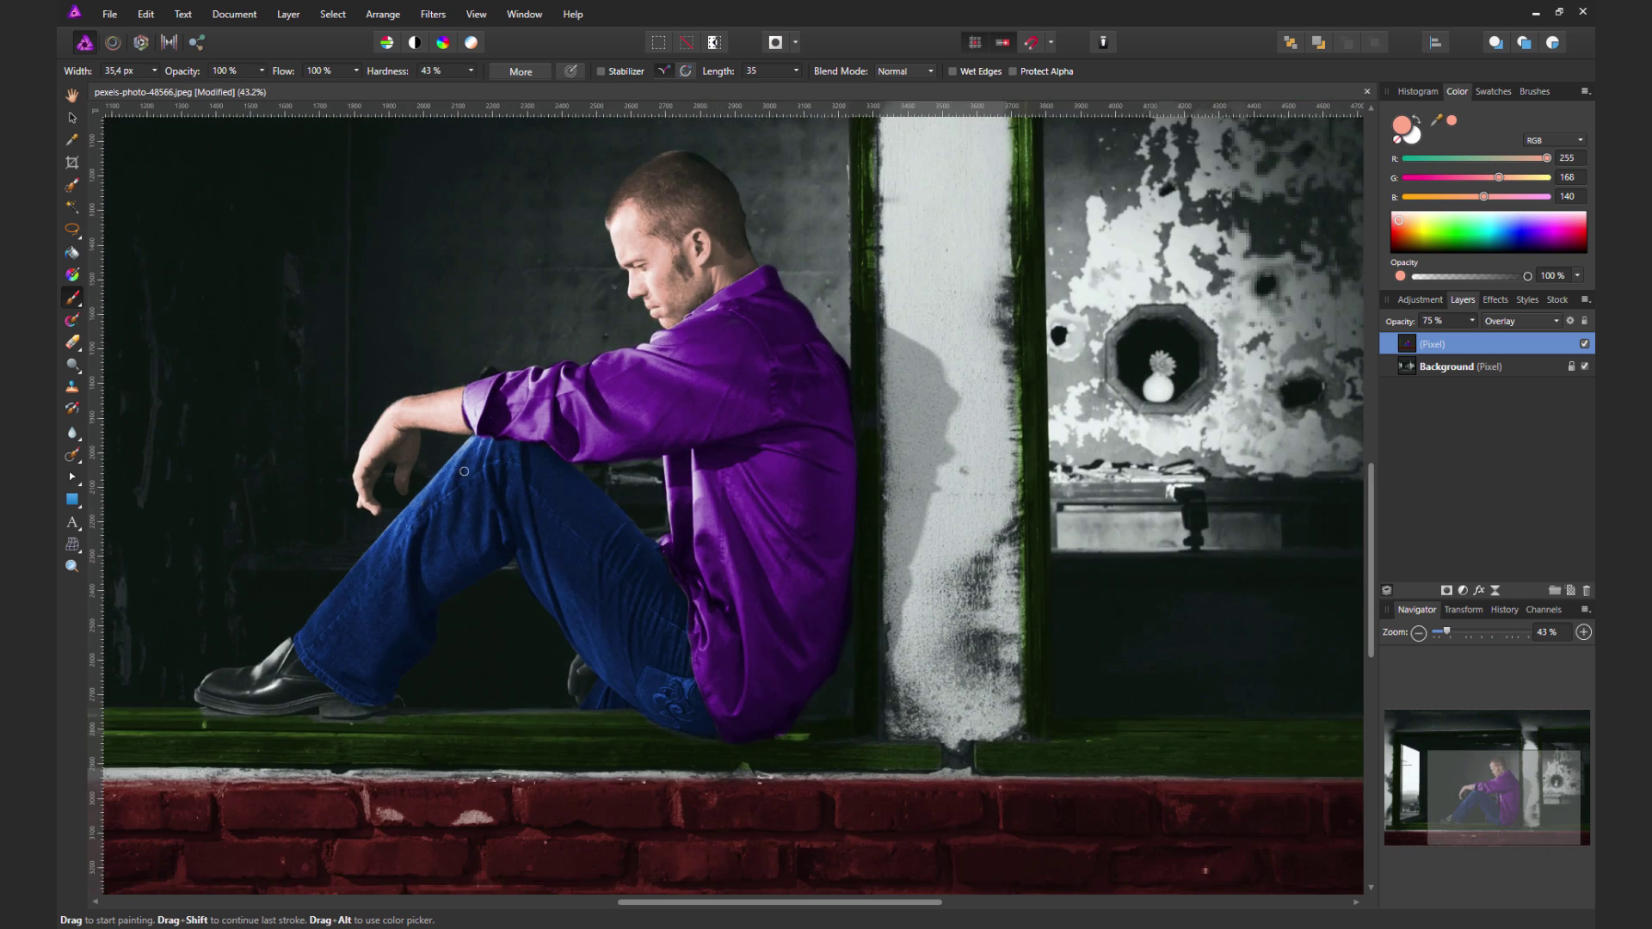
scroll(370, 465, "up", 8)
Shrink the brush and colour the fingertips and curled fingers beside the knee
key("bracketleft")
key("bracketleft")
key("bracketleft")
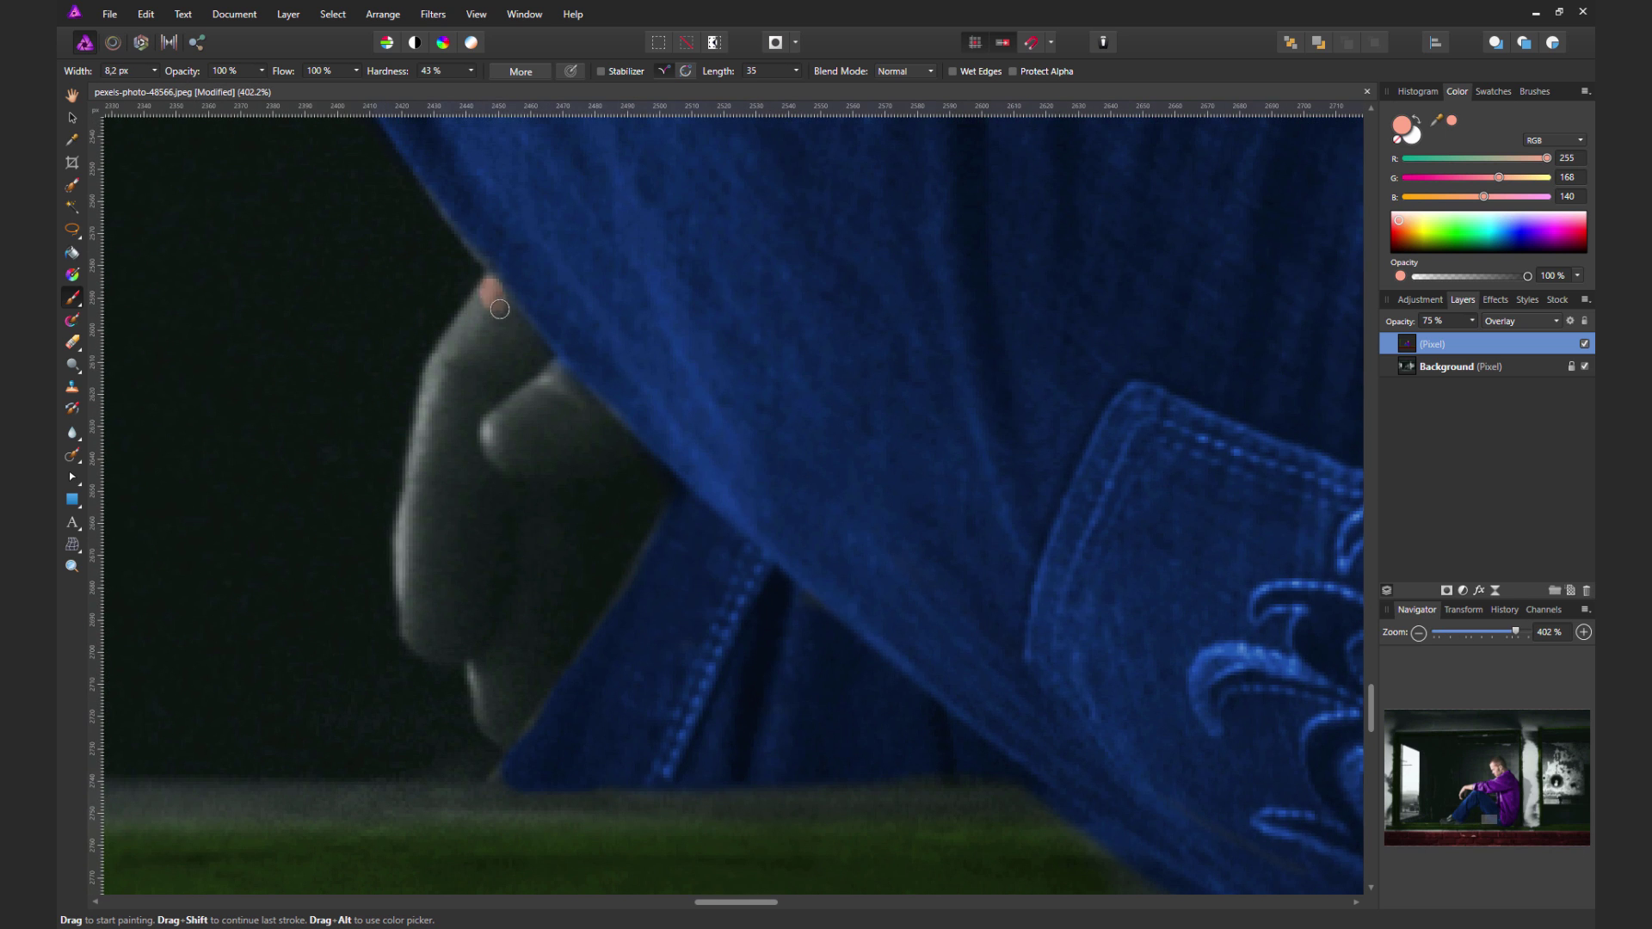
mouse_move(481, 321)
left_mouse_down()
mouse_move(435, 409)
mouse_move(413, 608)
mouse_move(419, 560)
mouse_move(491, 705)
left_mouse_up()
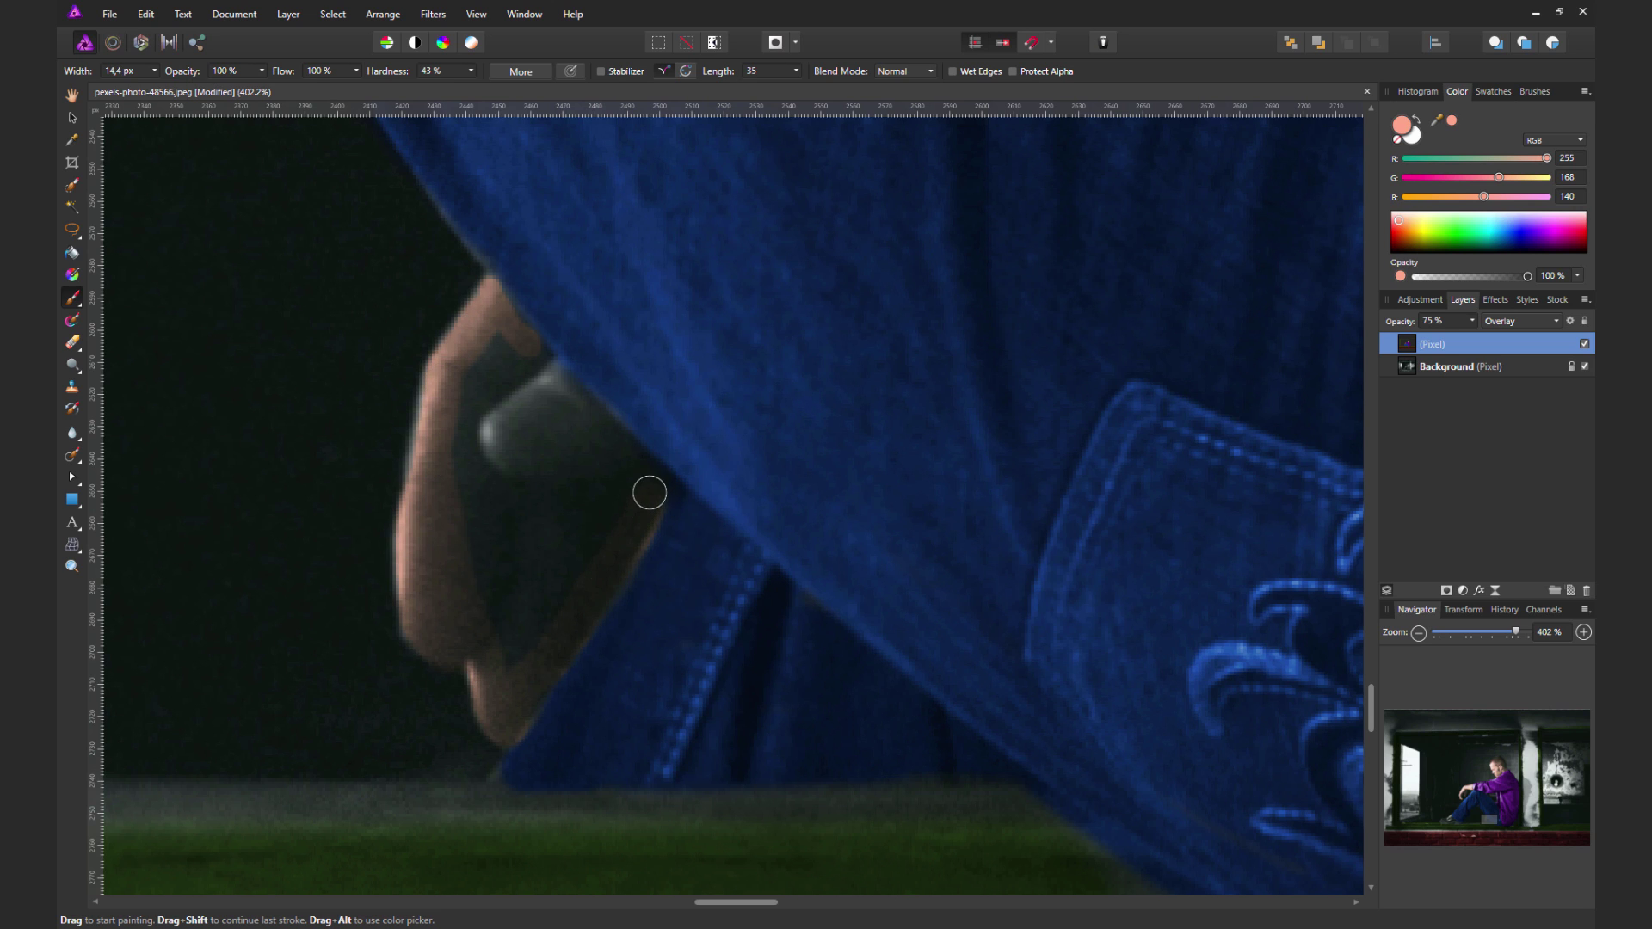
mouse_move(649, 492)
left_mouse_down()
mouse_move(542, 370)
mouse_move(613, 503)
mouse_move(480, 525)
left_mouse_up()
key("bracketright")
scroll(512, 408, "down", 10)
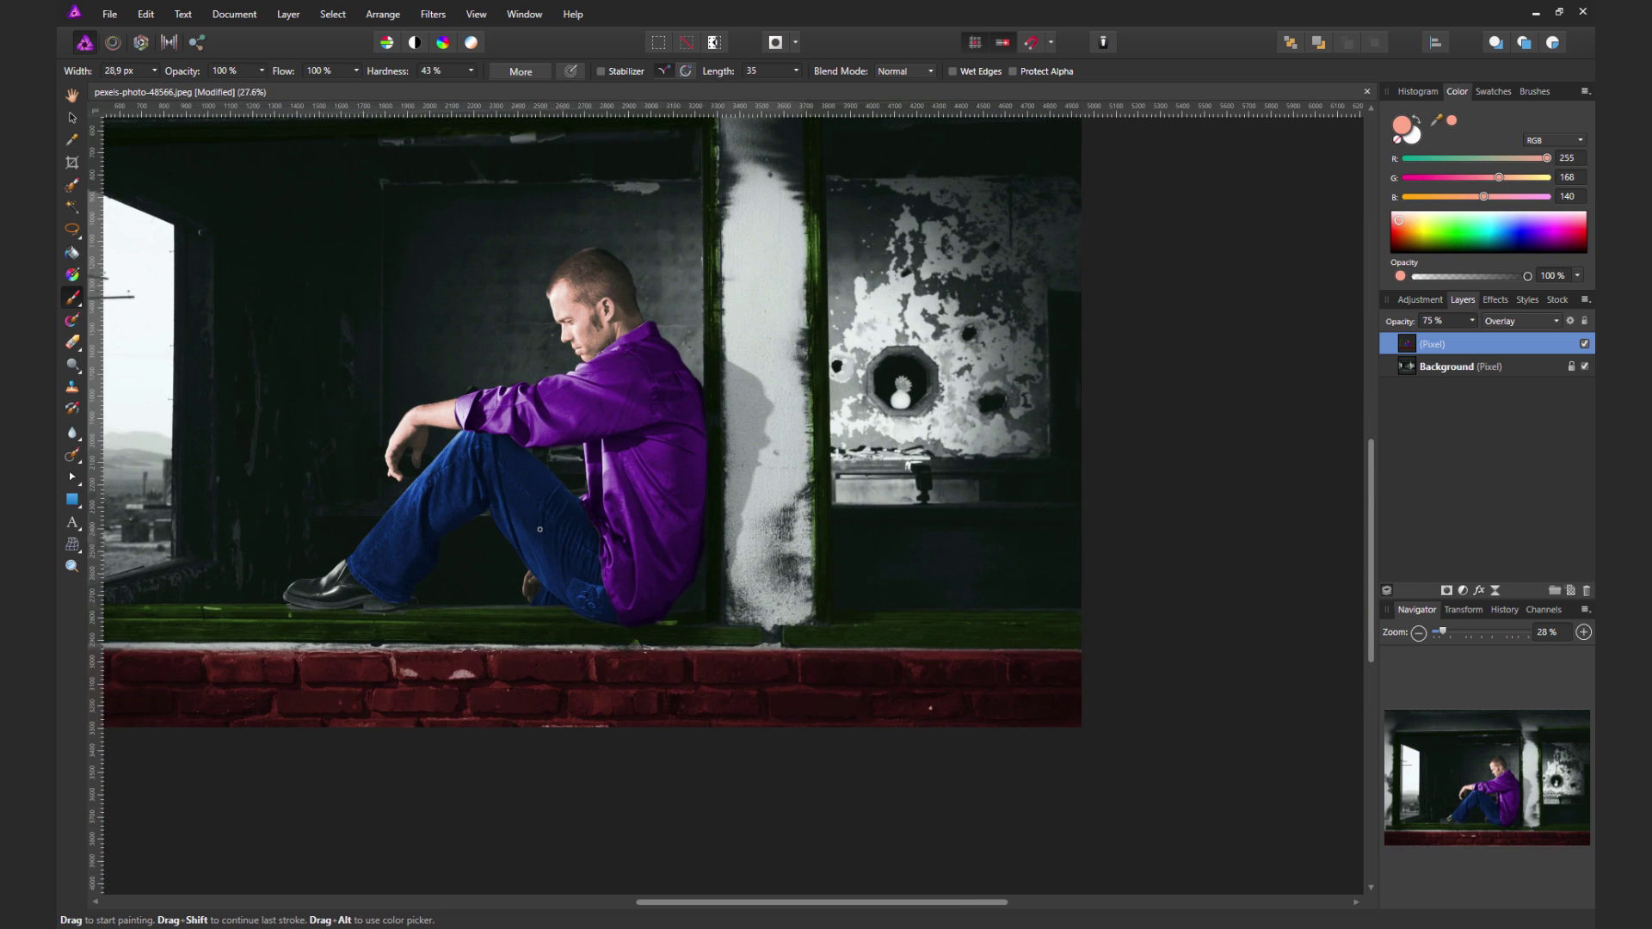
scroll(539, 529, "up", 3)
scroll(774, 568, "left", 3)
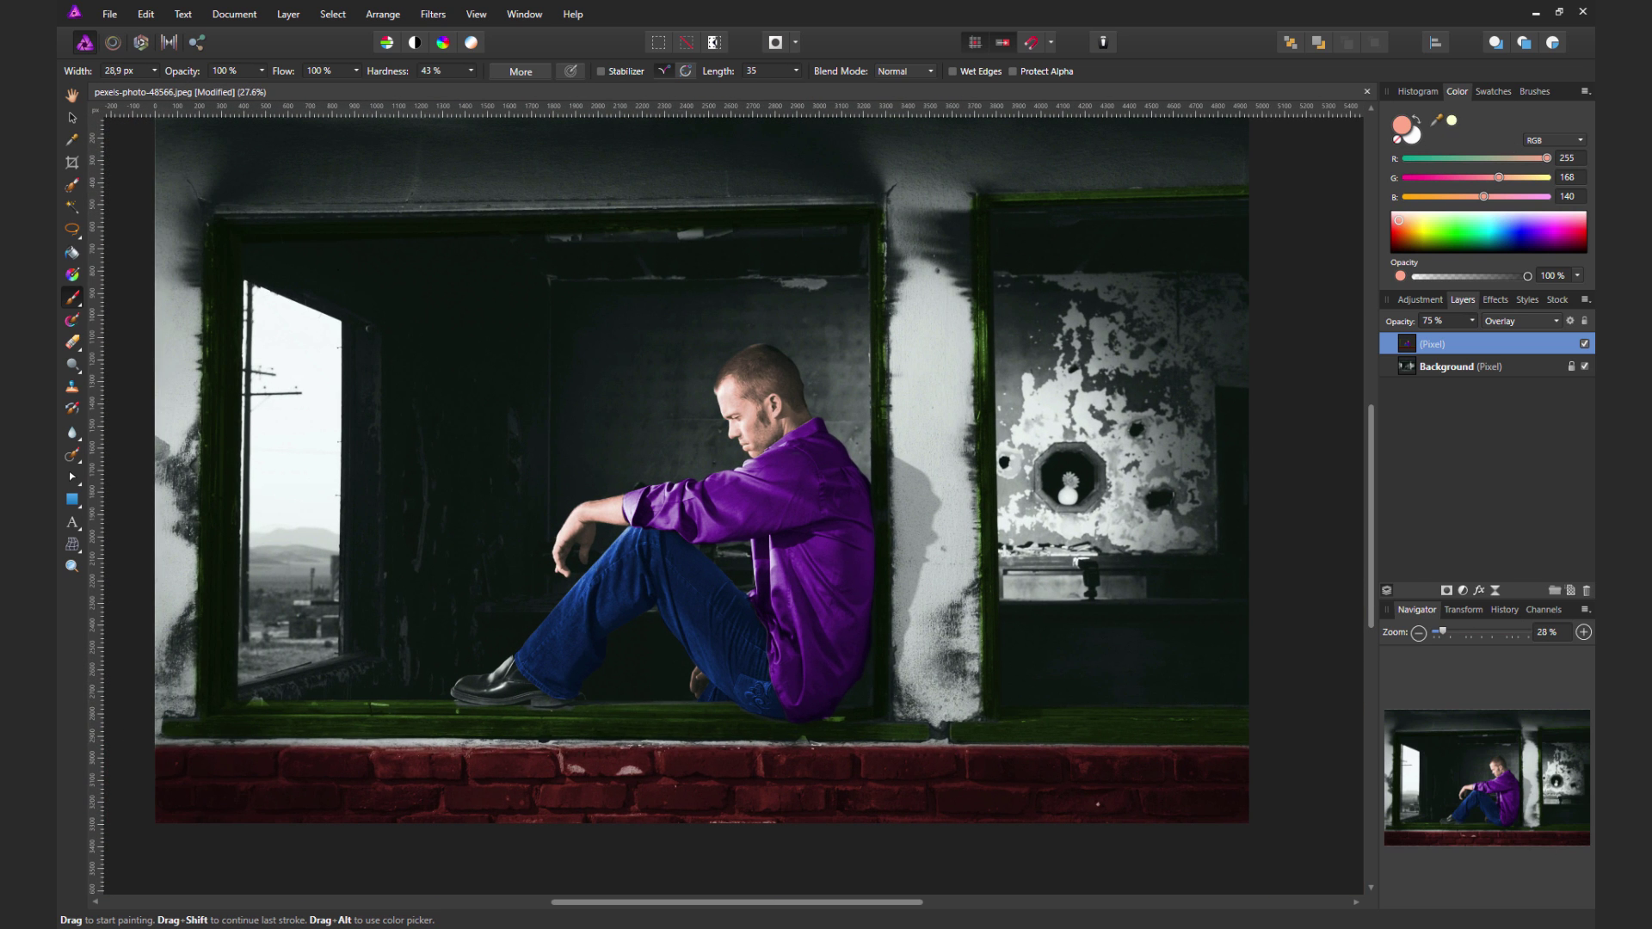
Enlarge the brush and paint the left wall column and its edge pink
mouse_move(972, 687)
left_mouse_down()
mouse_move(951, 693)
mouse_move(950, 163)
left_mouse_up()
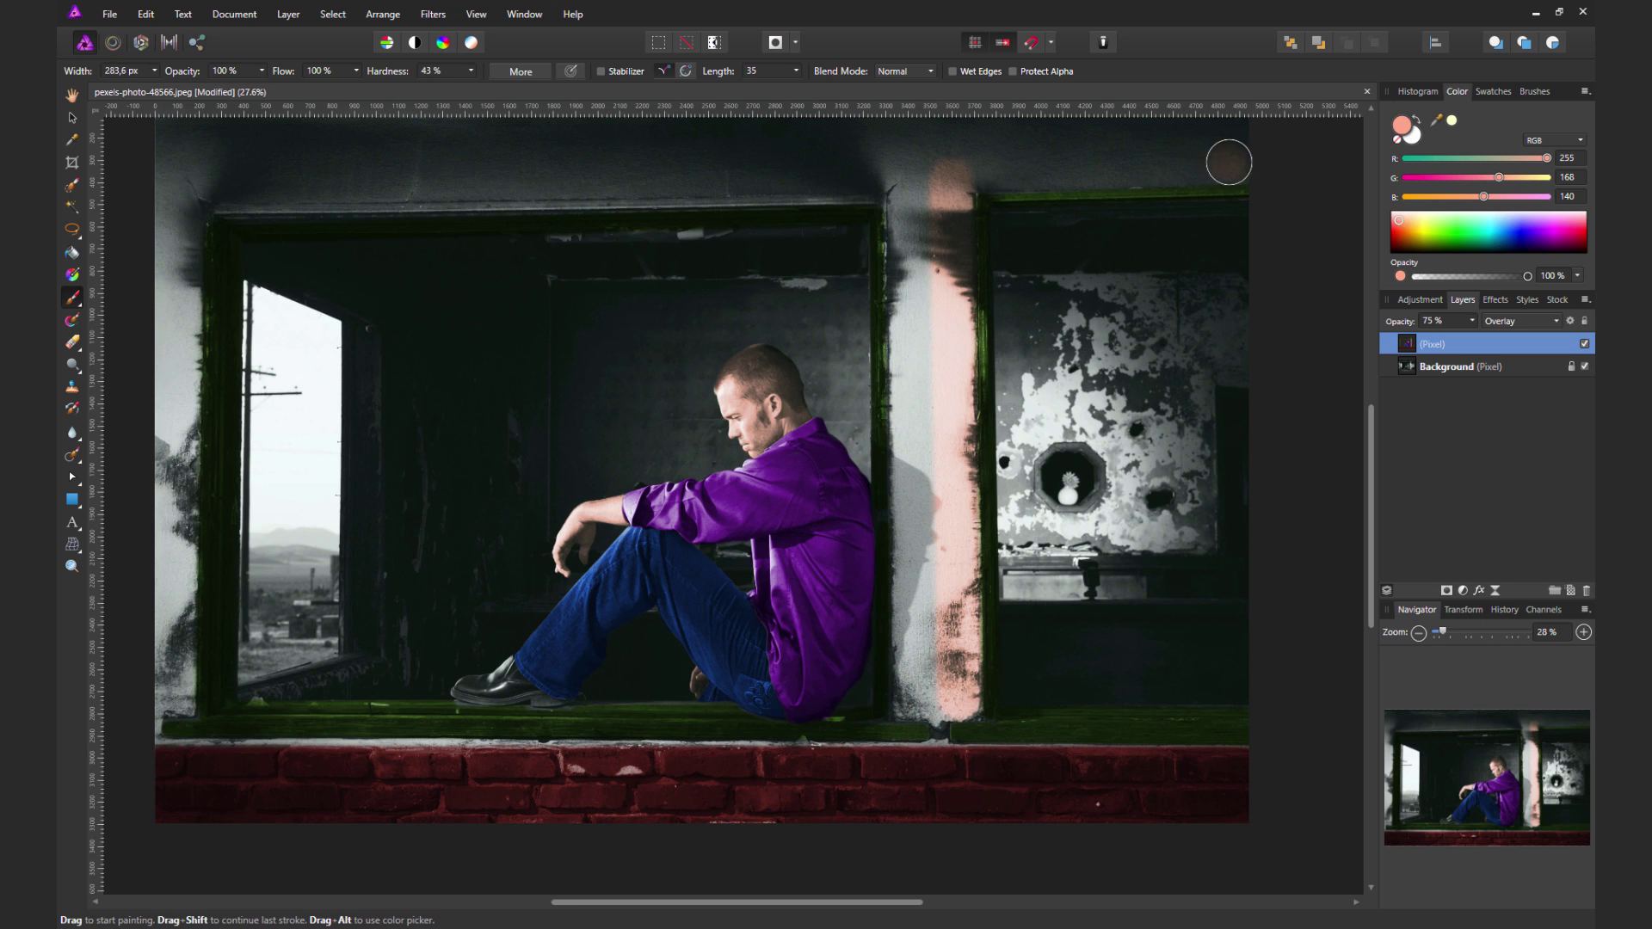
left_click_drag(173, 132, 147, 675)
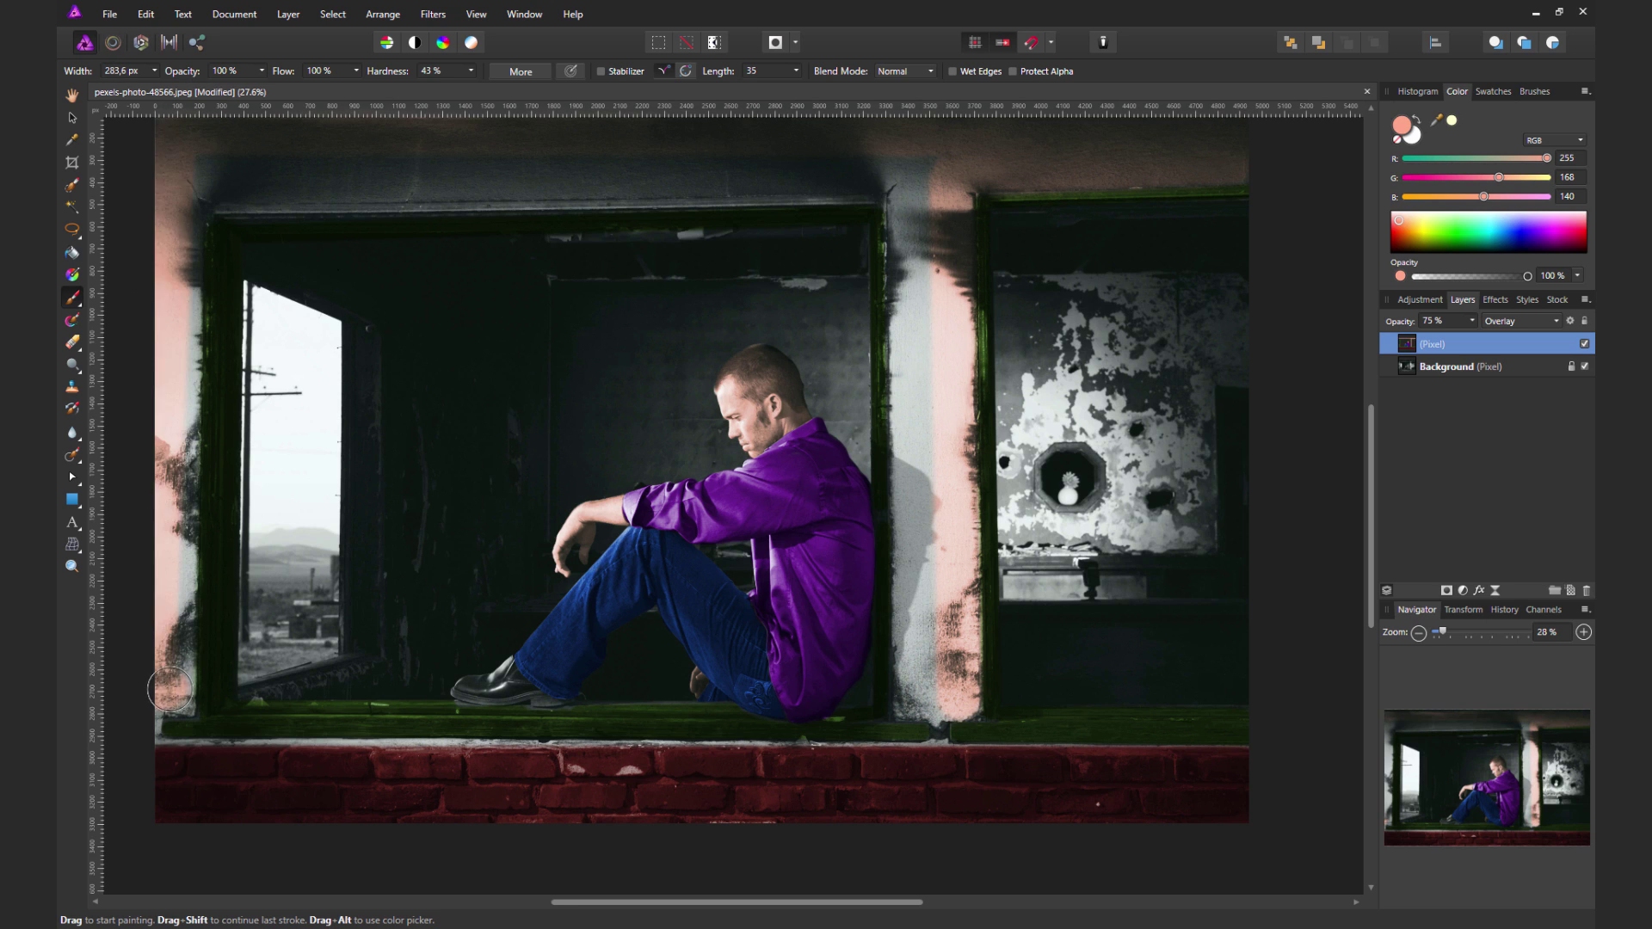
mouse_move(181, 200)
left_mouse_down()
mouse_move(213, 183)
mouse_move(912, 168)
mouse_move(917, 697)
left_mouse_up()
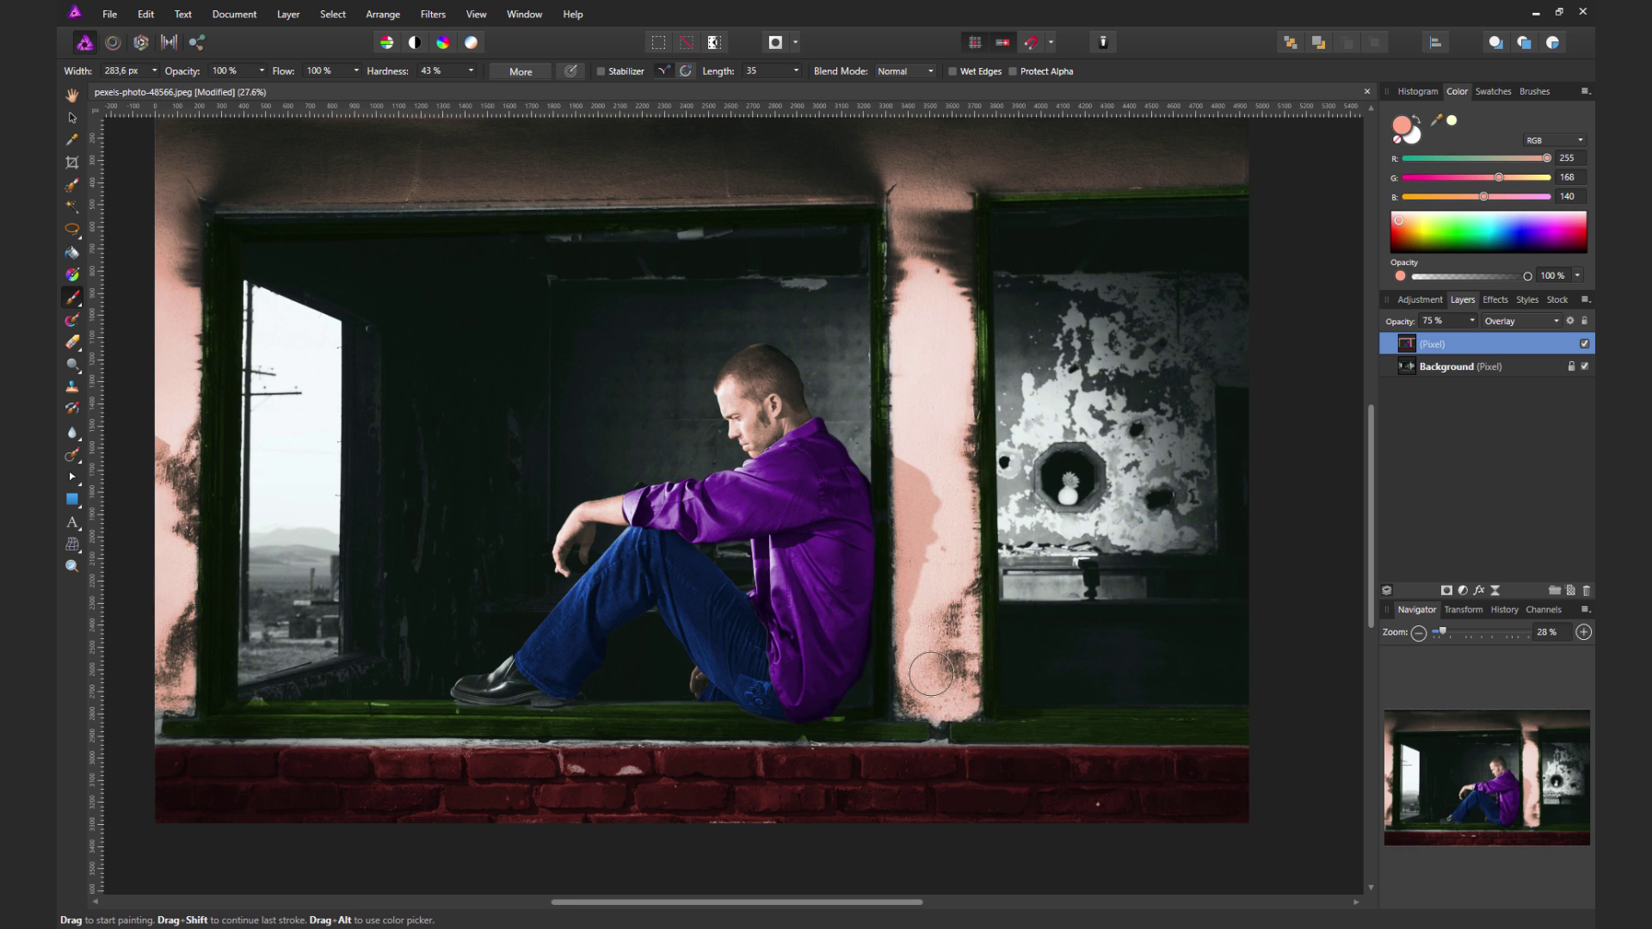
With a smaller brush, tint the top edge of the brick sill pink
scroll(930, 674, "down", 1)
key("bracketleft")
key("bracketleft")
key("bracketleft")
left_click_drag(826, 690, 201, 689)
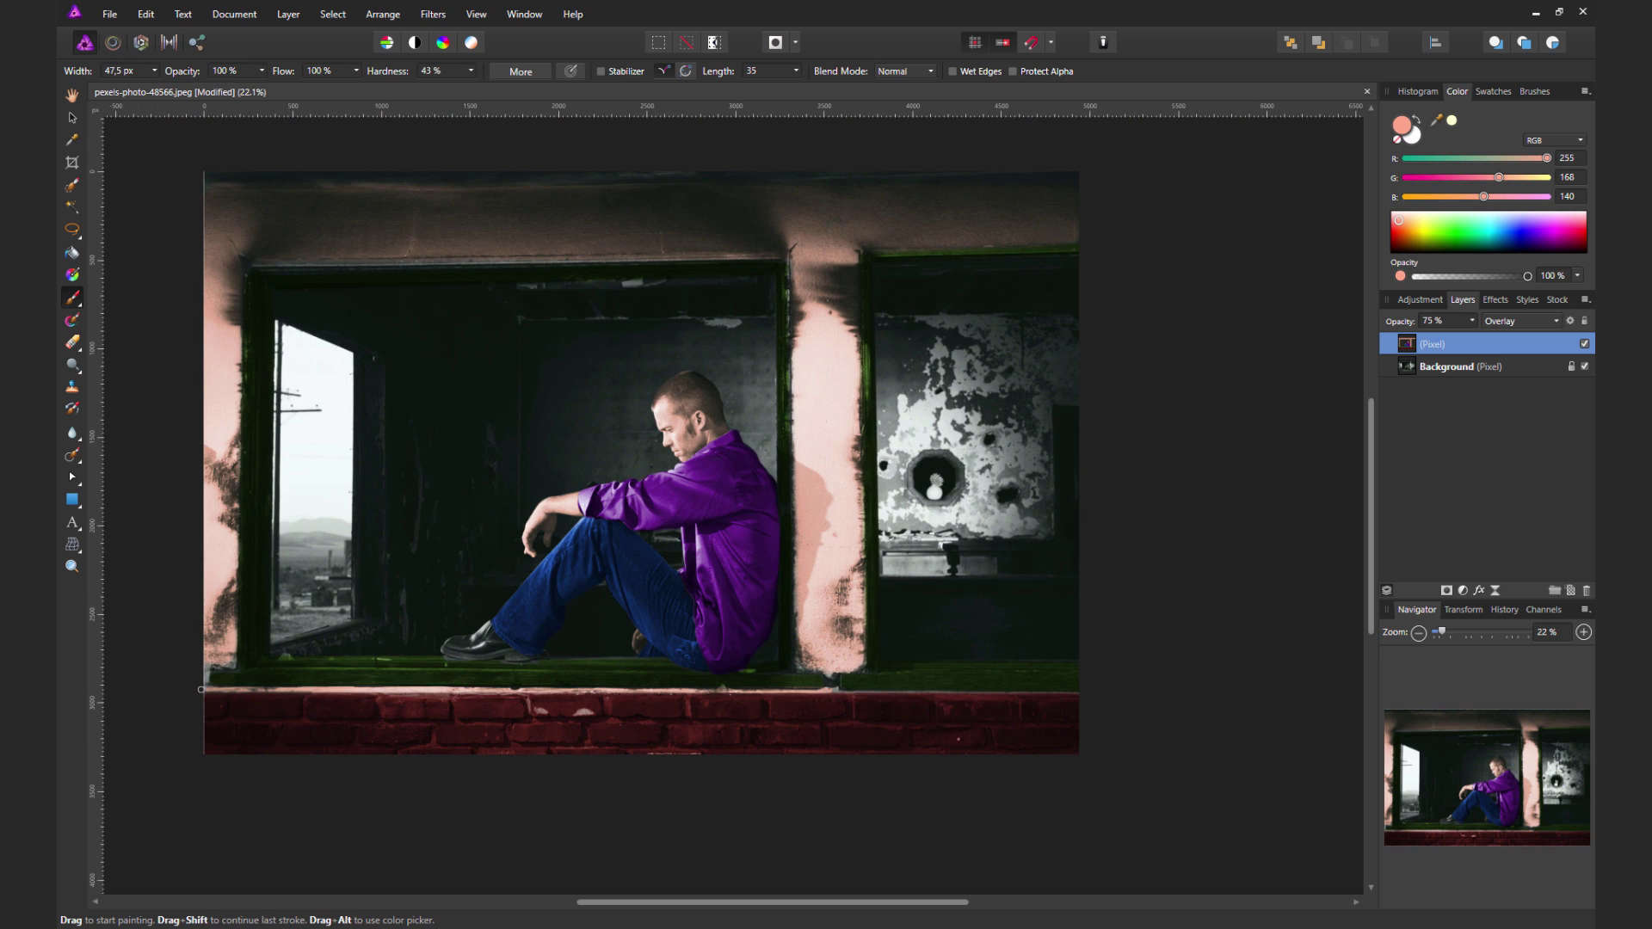
scroll(327, 550, "down", 1)
scroll(327, 550, "up", 2)
scroll(353, 550, "down", 1)
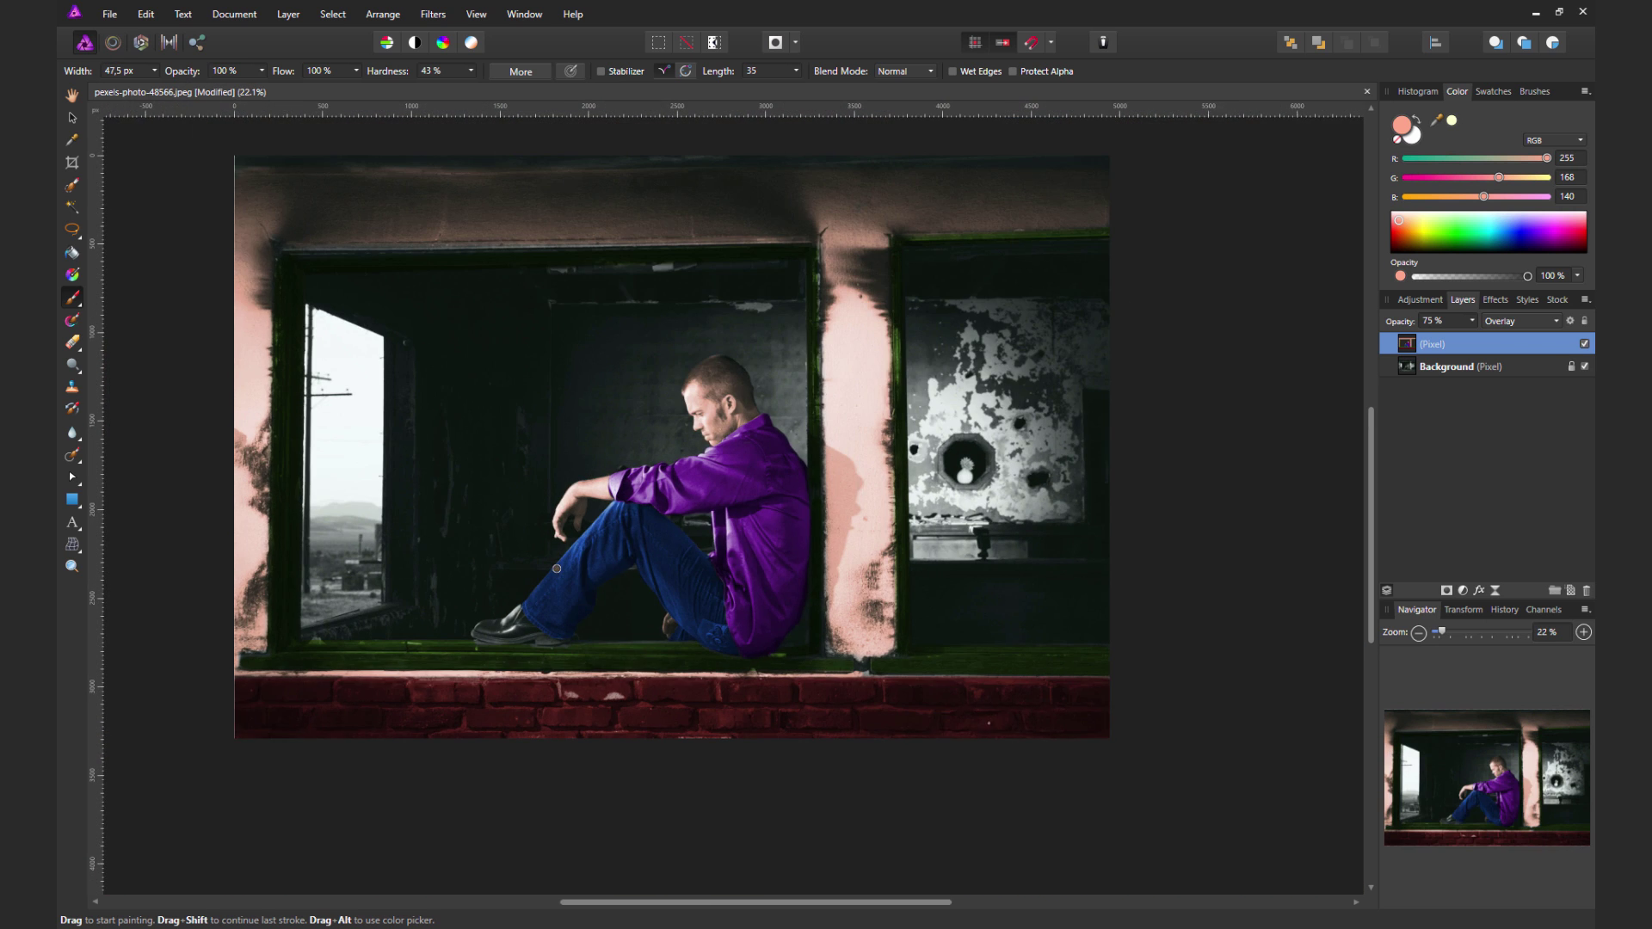